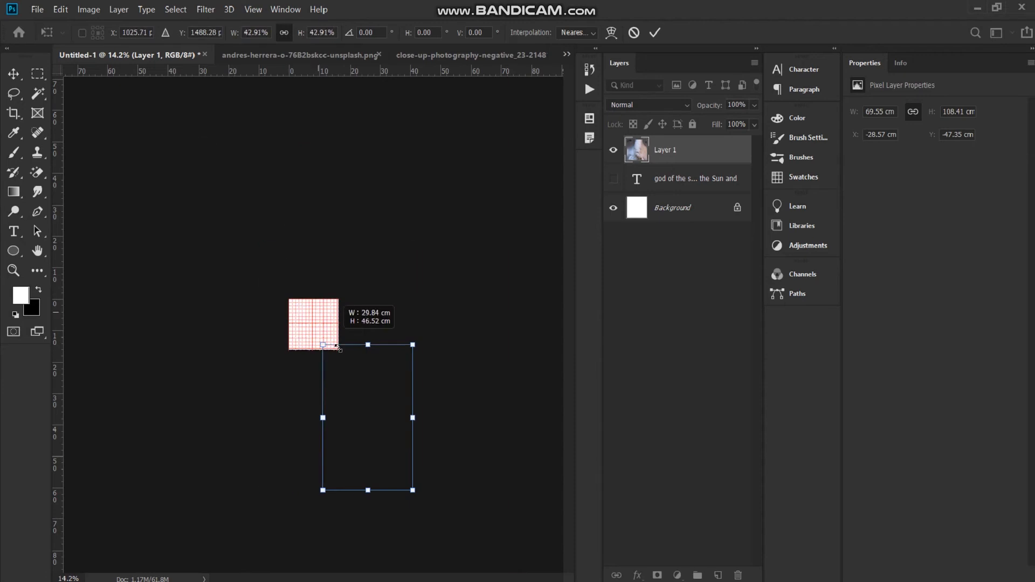
- Scale the statue head layer down to about 5.6 by 8.7 cm near the middle of the canvas
drag(400, 469, 306, 335)
scroll(305, 336, up, 10)
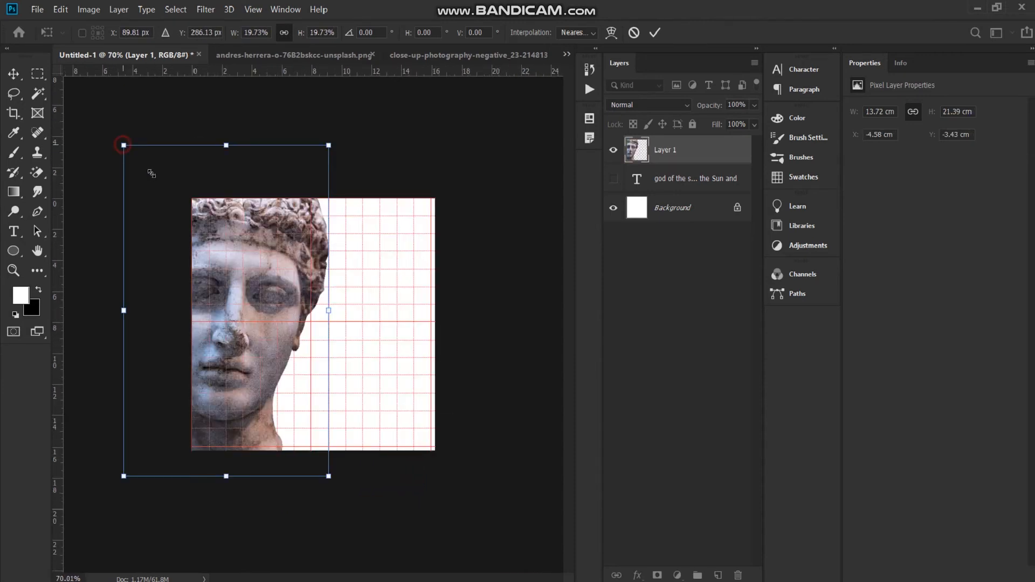
drag(152, 173, 325, 300)
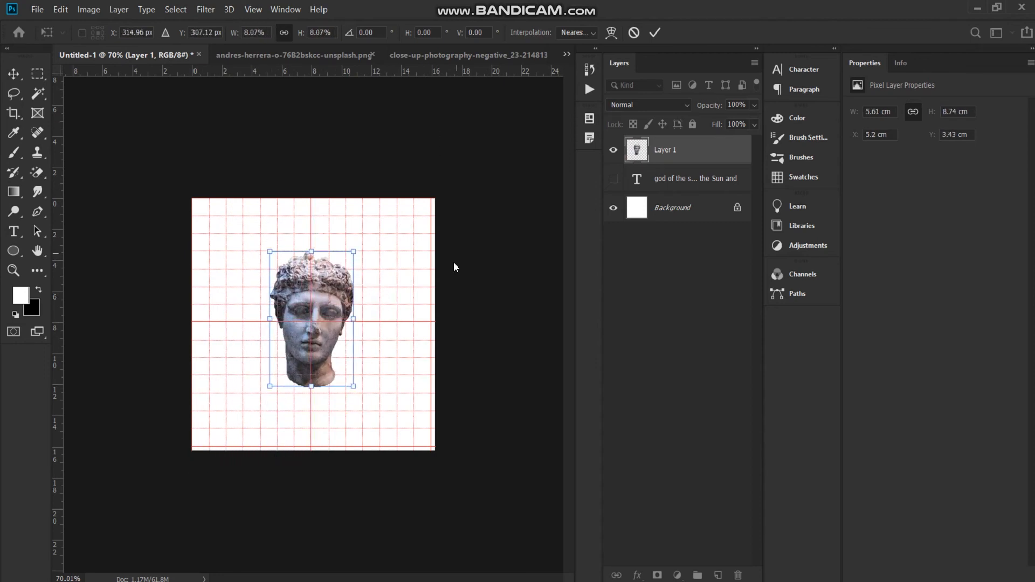
key(Return)
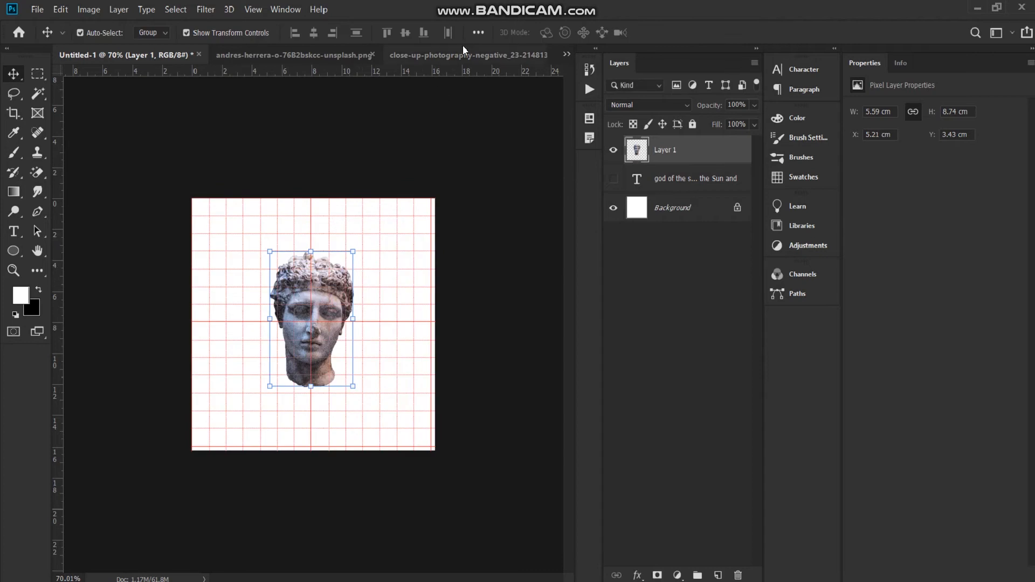
- Align the statue head to the canvas by its horizontal and vertical centres
click(478, 32)
click(503, 166)
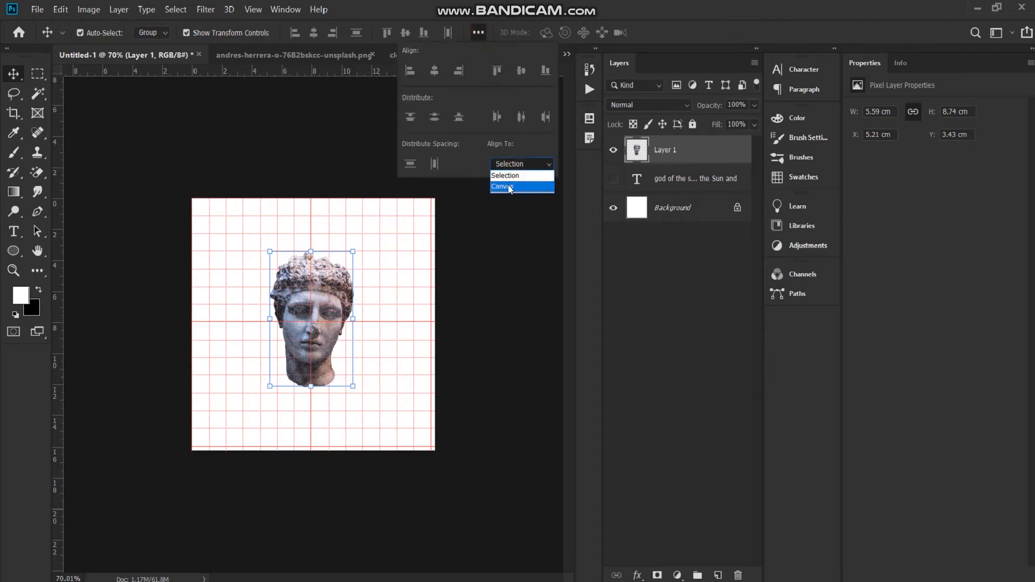
click(505, 189)
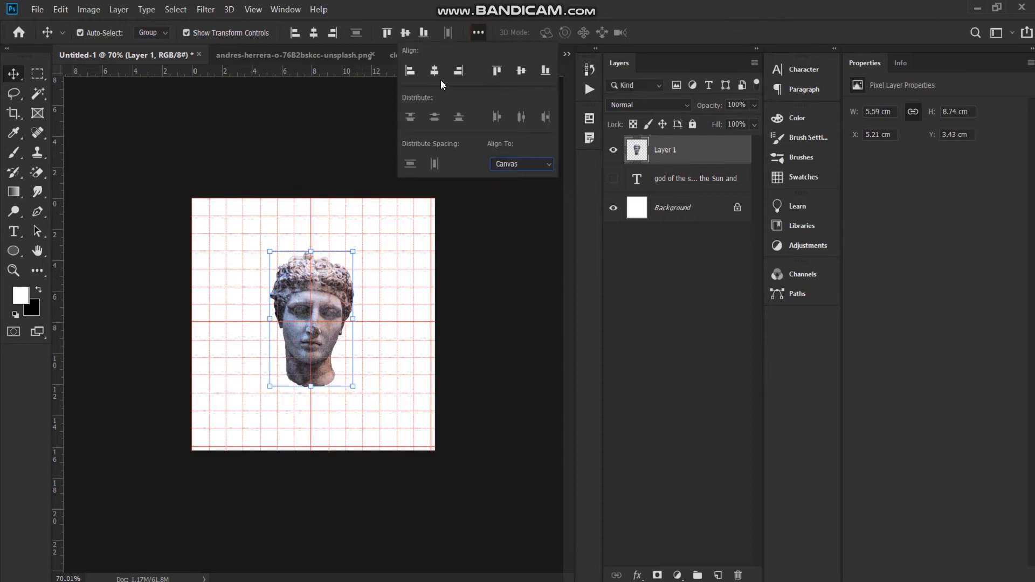
click(523, 70)
click(507, 323)
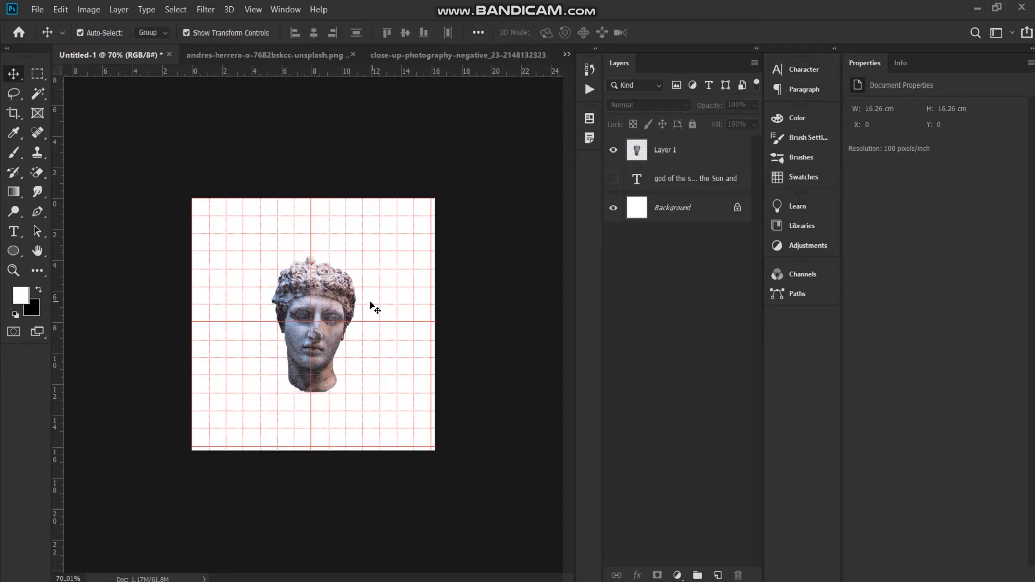
click(348, 303)
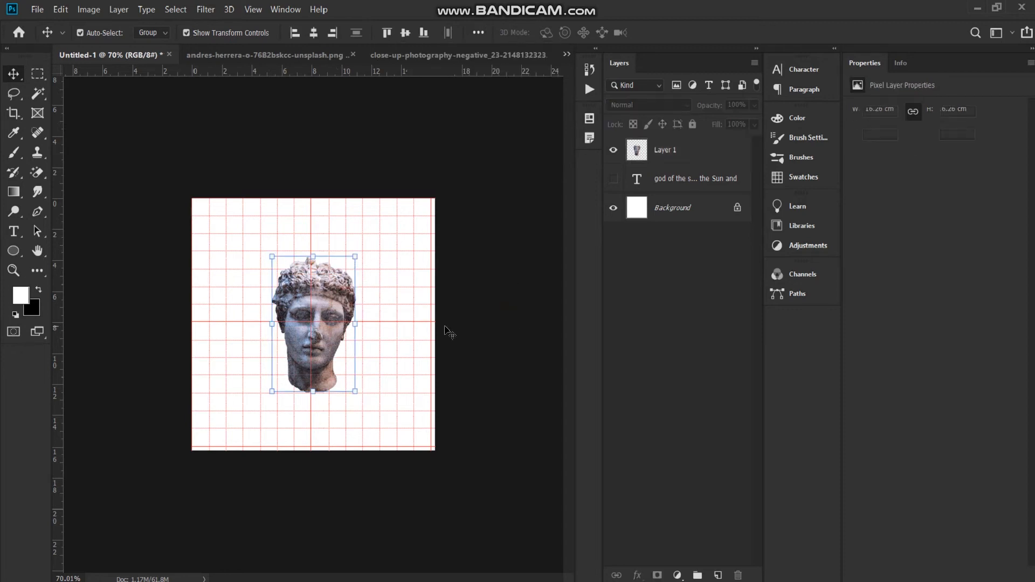
click(477, 323)
scroll(215, 324, up, 3)
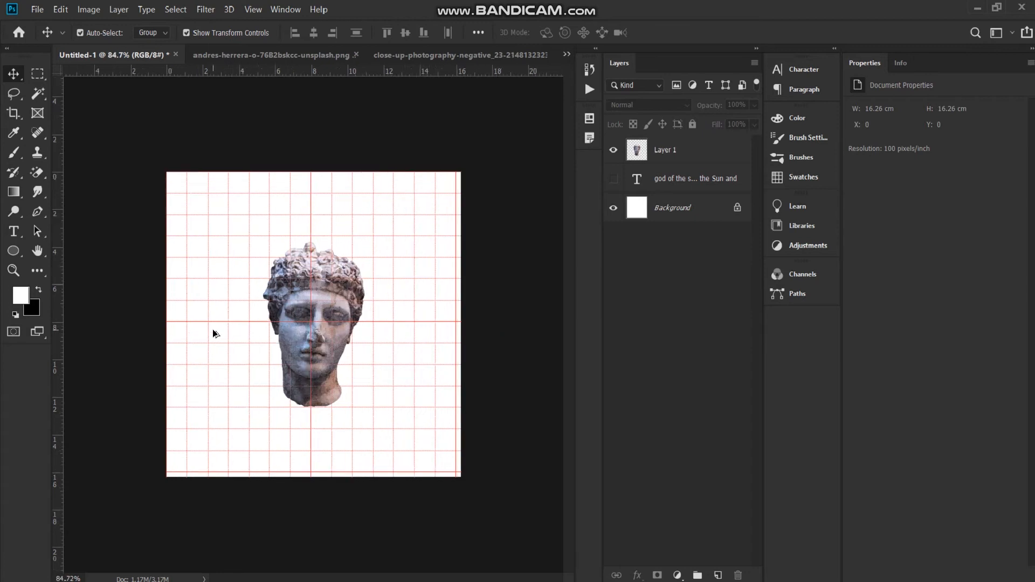
scroll(215, 324, down, 2)
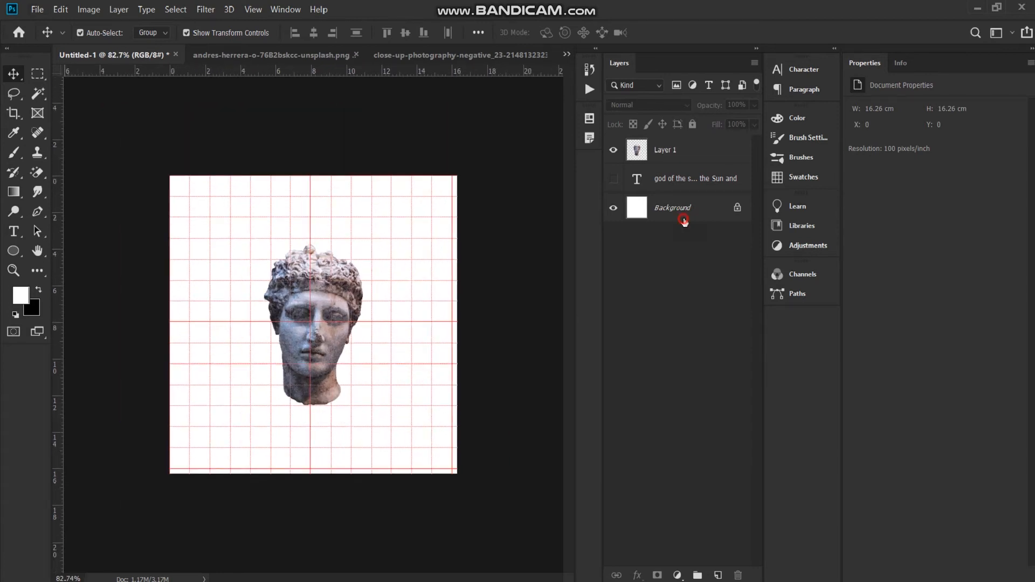
- Add a solid black (000000) fill layer directly above the Background layer and hide the grid
click(684, 220)
click(677, 575)
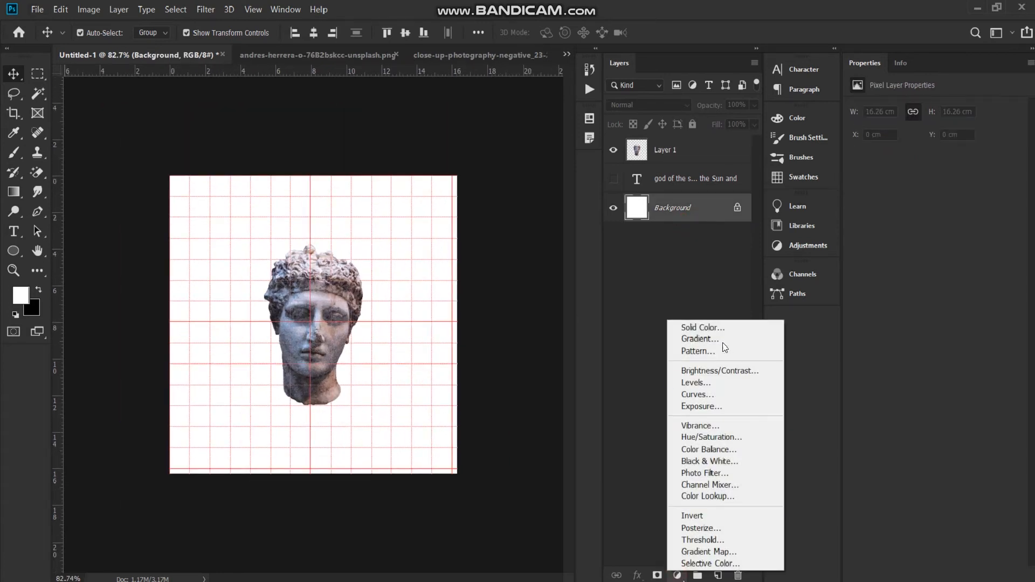
click(692, 325)
text(000000)
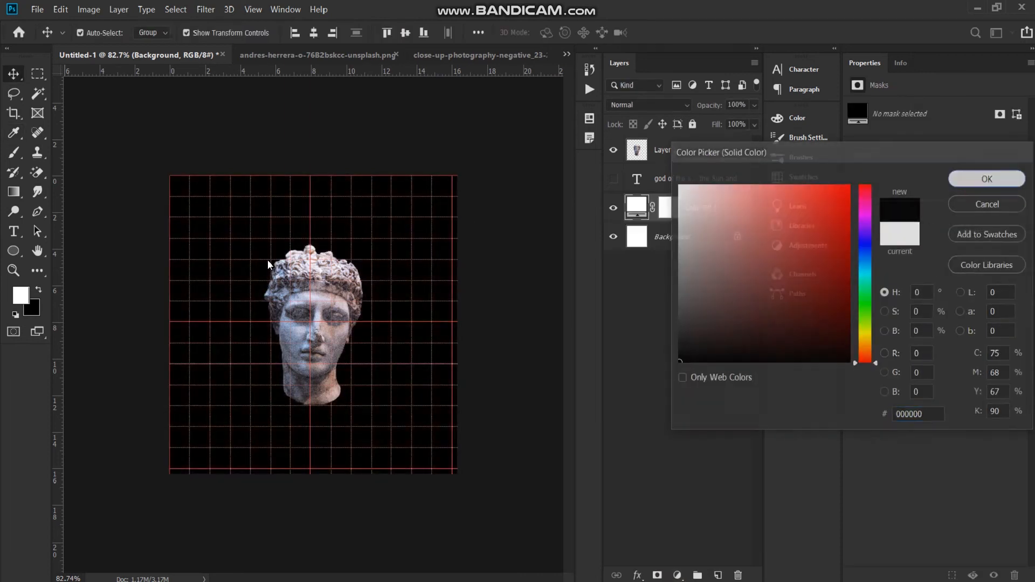
click(973, 185)
key(ctrl+h)
- Start a new point text above and beside the statue head with white (ffffff) as its colour
key(v)
scroll(267, 275, up, 3)
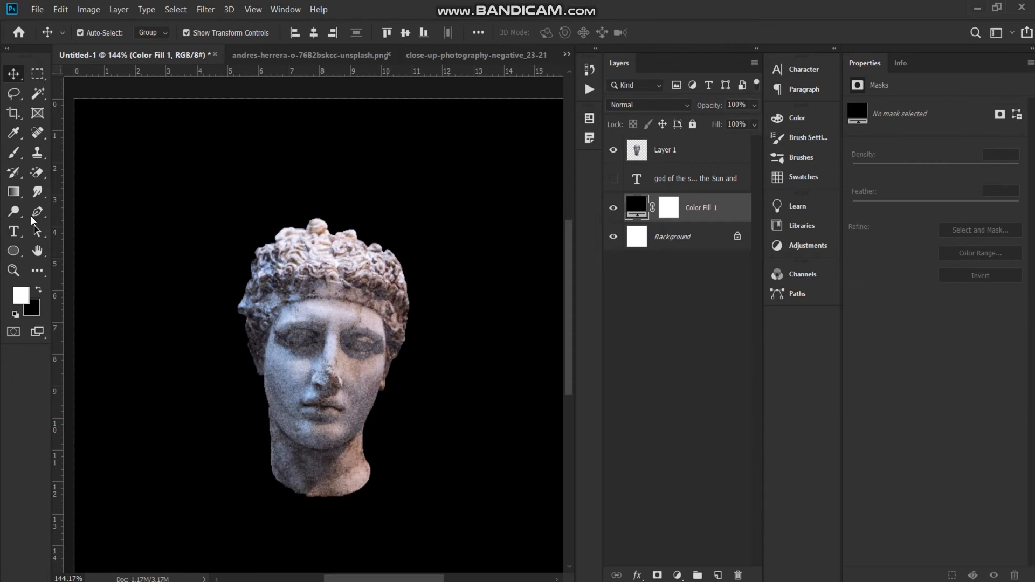
click(25, 239)
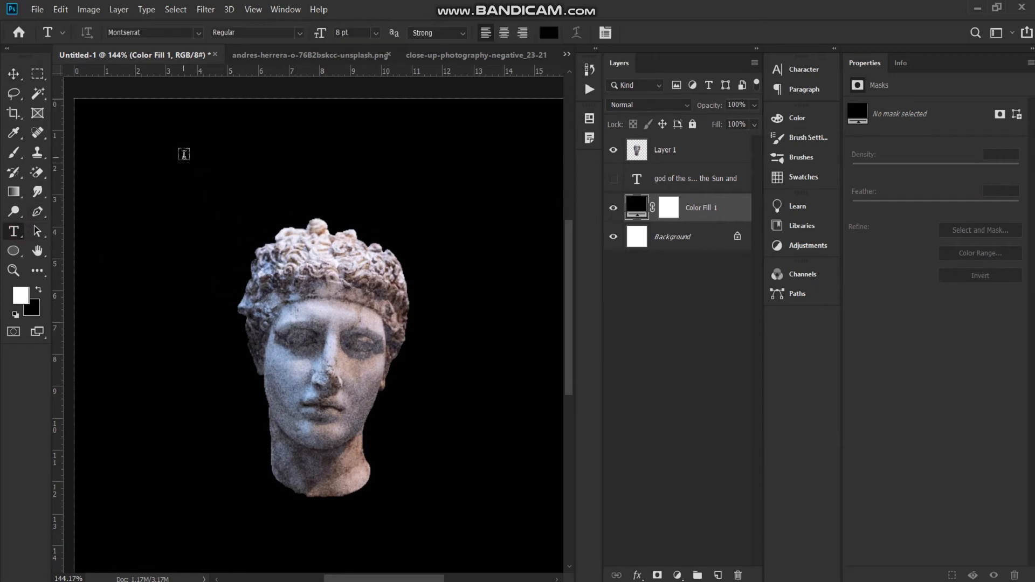
click(184, 154)
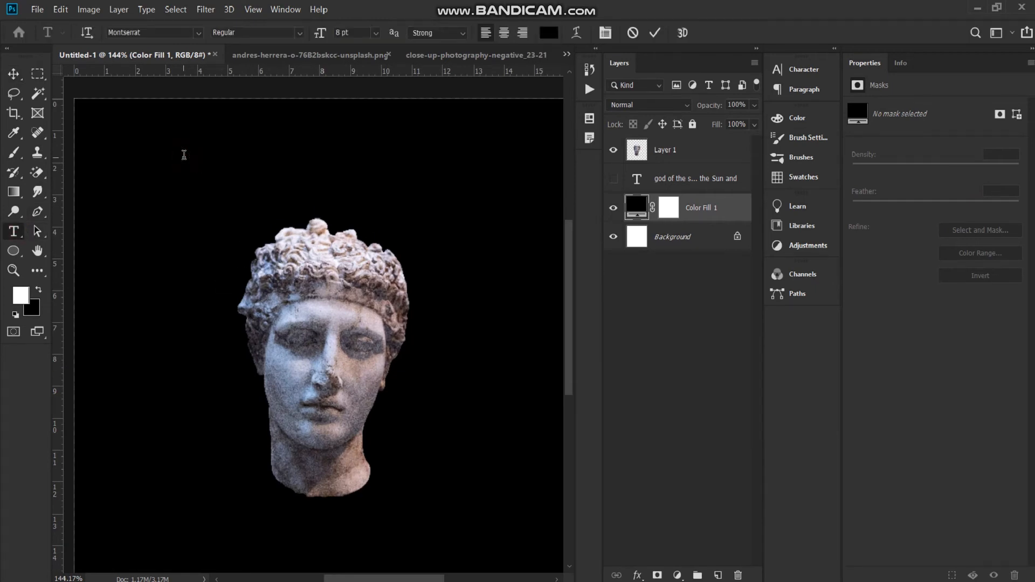
click(549, 33)
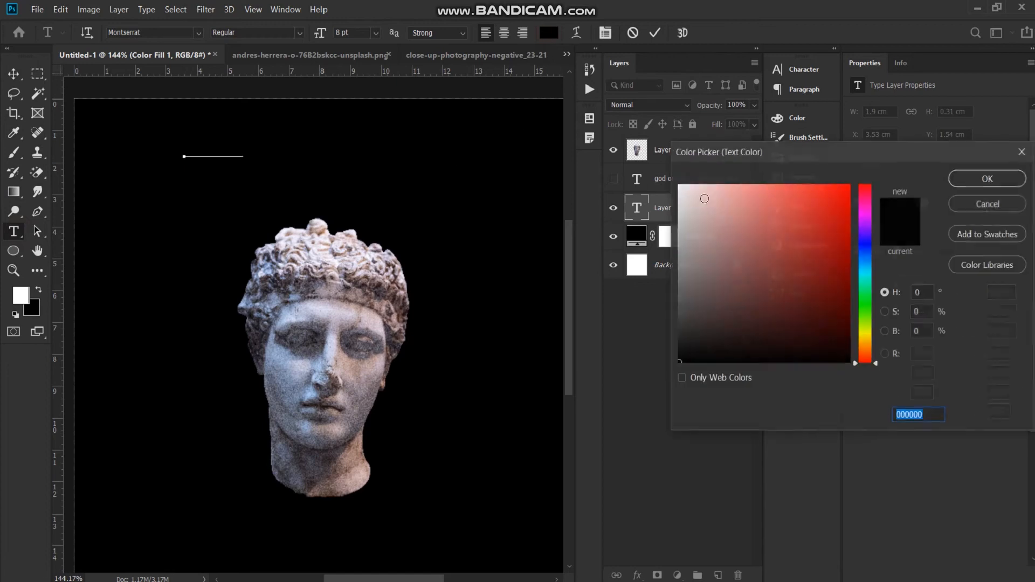
click(719, 218)
text(ffffff)
click(1012, 179)
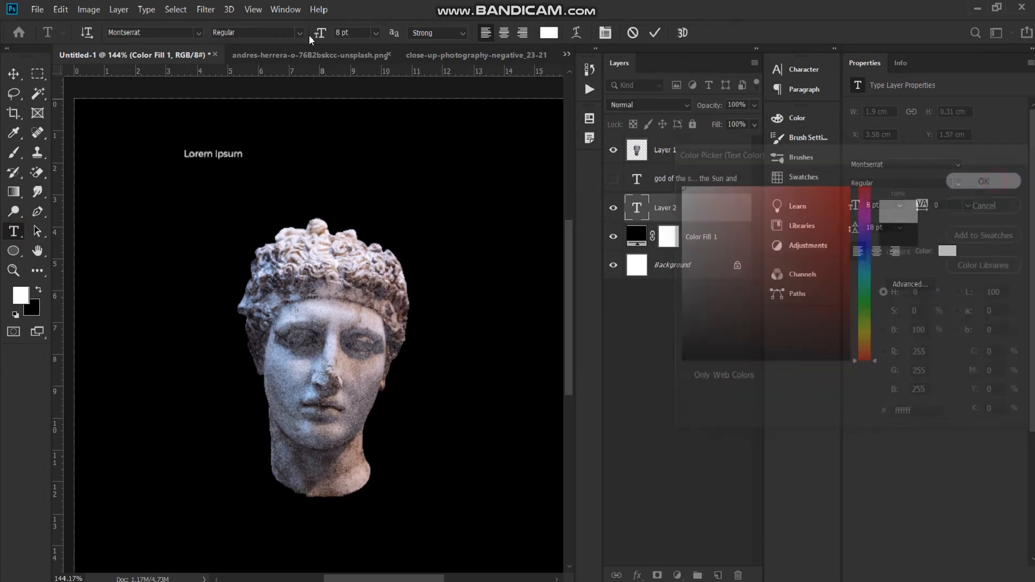
- Set the text font to Squealer and write "WILL OF D" in place of the placeholder
click(199, 34)
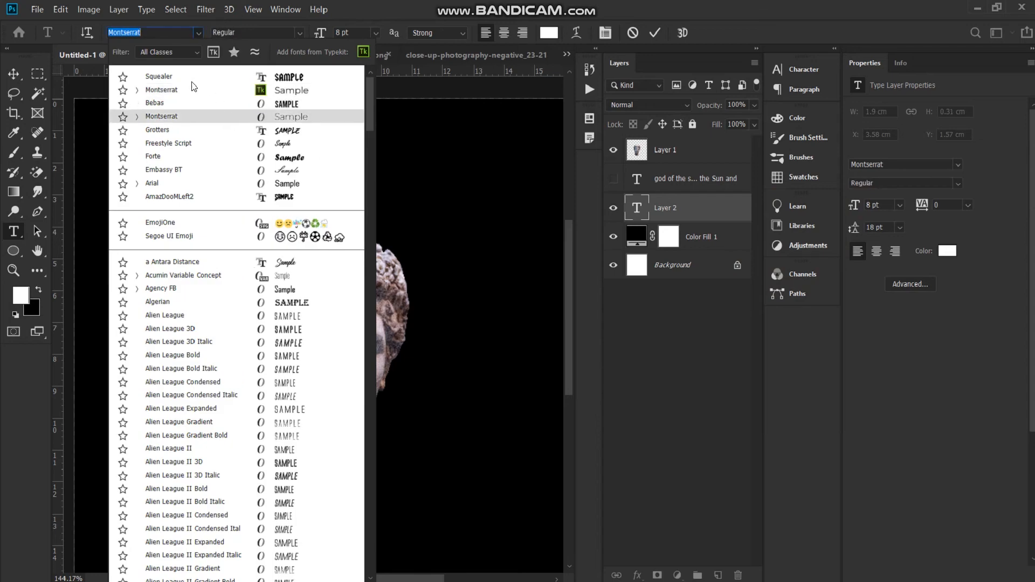
click(188, 81)
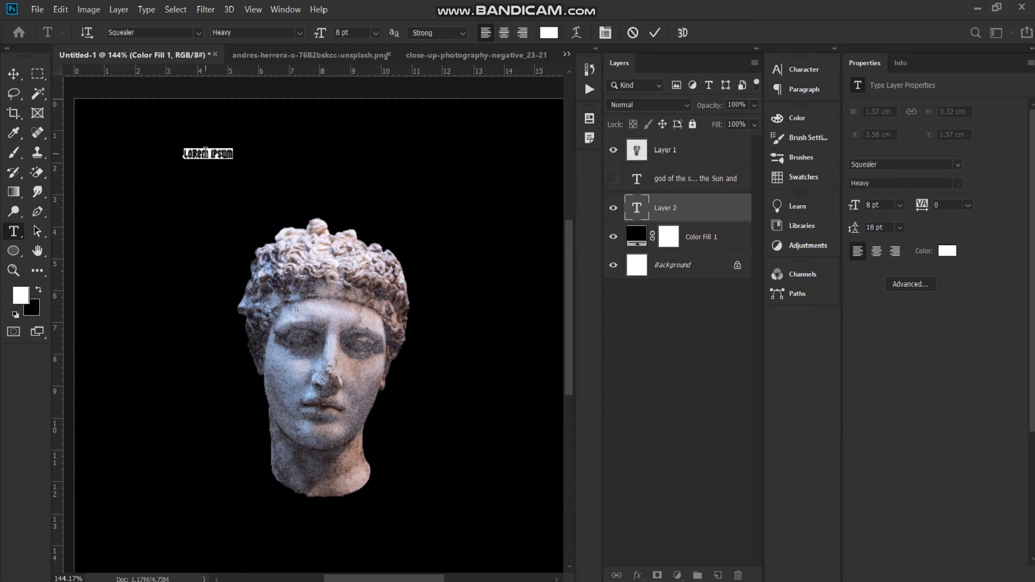
text(A)
click(13, 74)
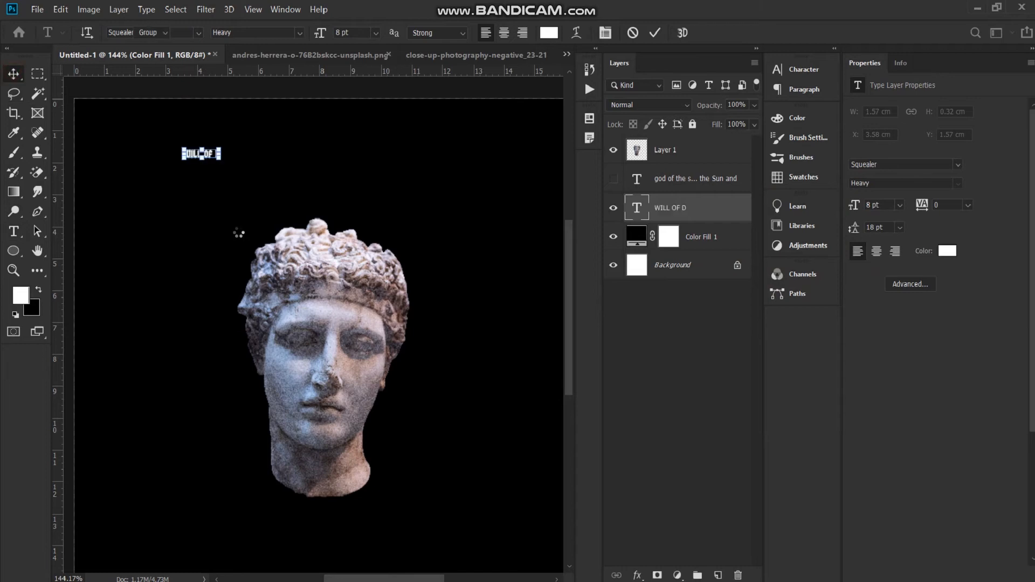
- Enlarge the WILL OF D text to about 12.1 cm wide and place it across the top of the head
key(ctrl+t)
drag(413, 255, 539, 324)
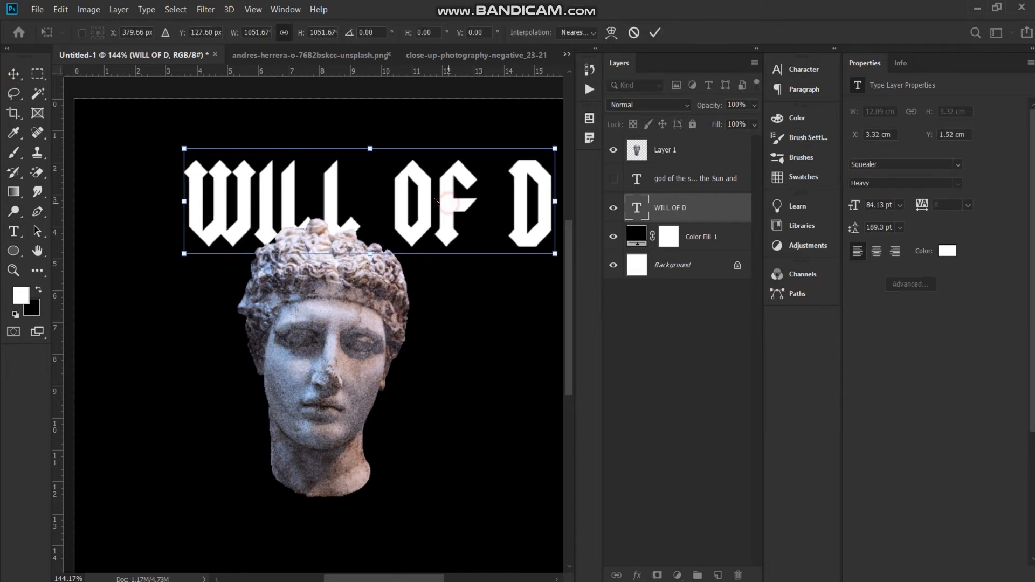
drag(448, 206, 401, 196)
scroll(401, 197, down, 3)
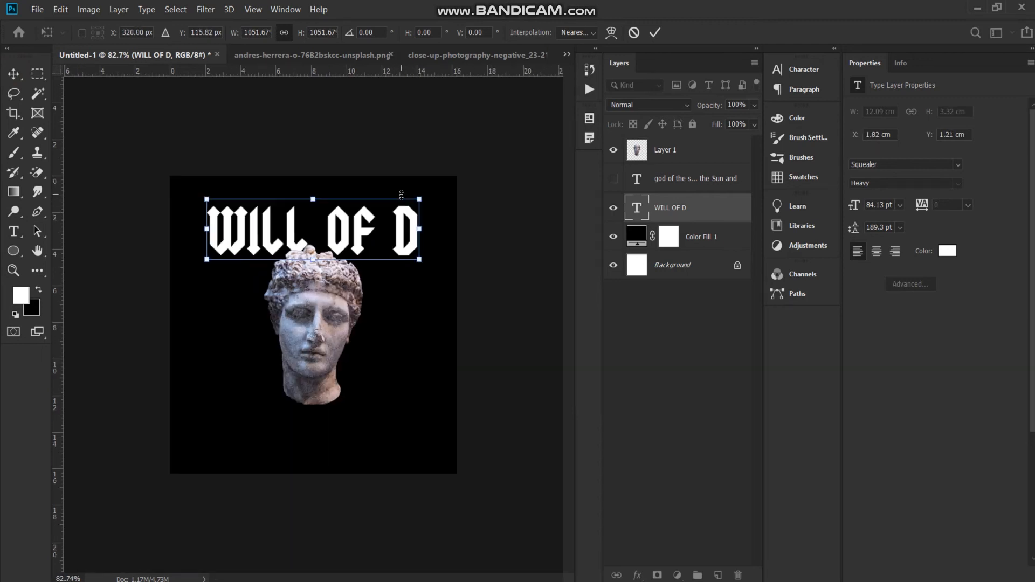
key(Return)
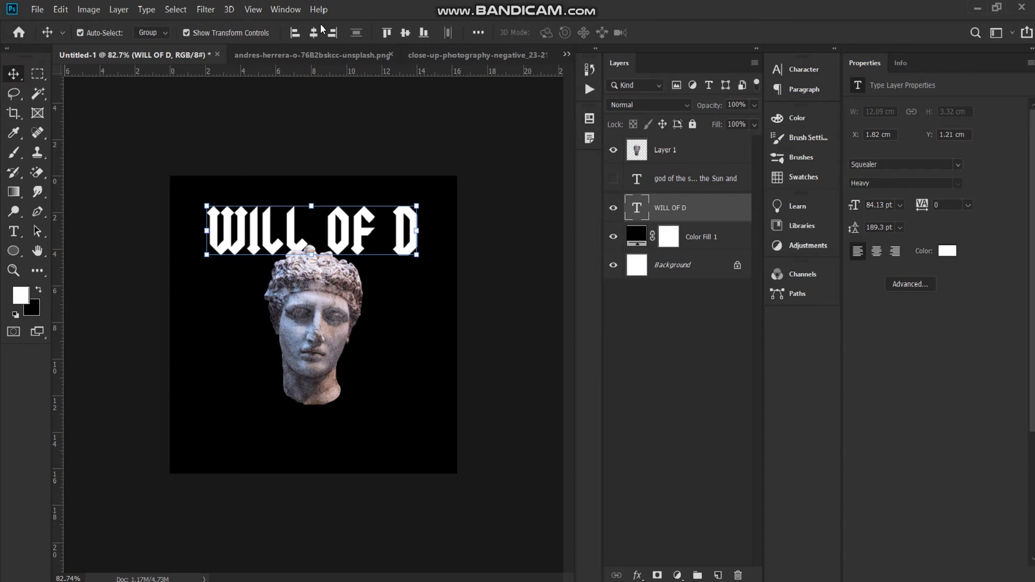
- Nudge the WILL OF D text slightly to the right, to X 1.9 cm, and deselect it
key(Right)
key(Right)
key(Right)
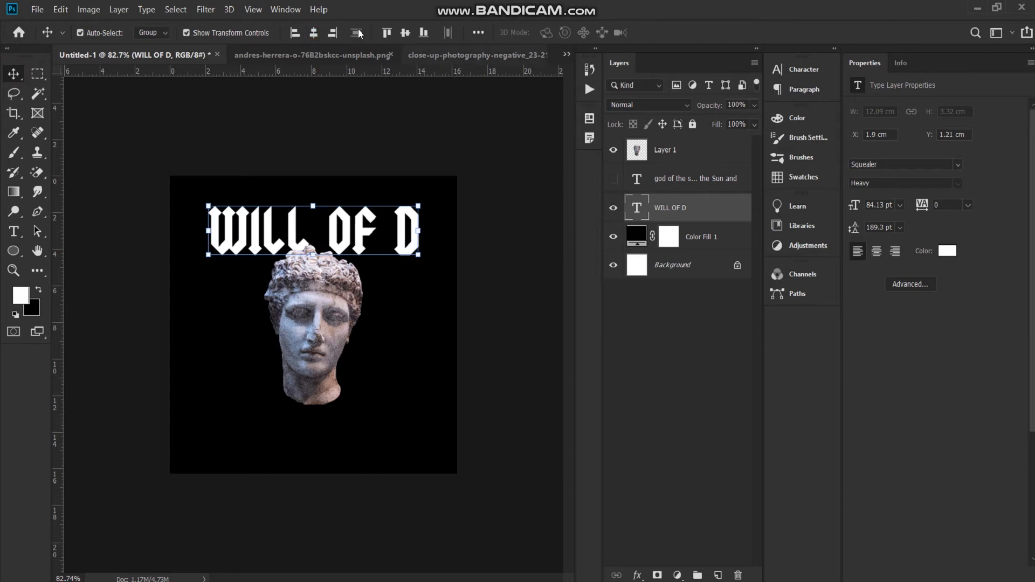
click(492, 268)
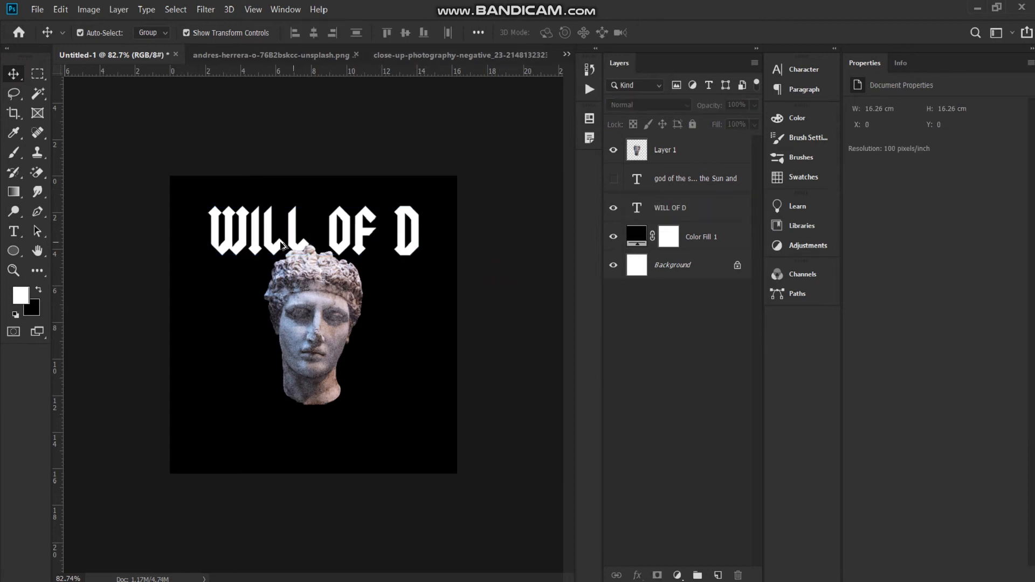
- Duplicate the WILL OF D text straight down as a second row at about Y 4.34 cm
key(ctrl+0)
drag(245, 191, 244, 296)
key(ctrl+z)
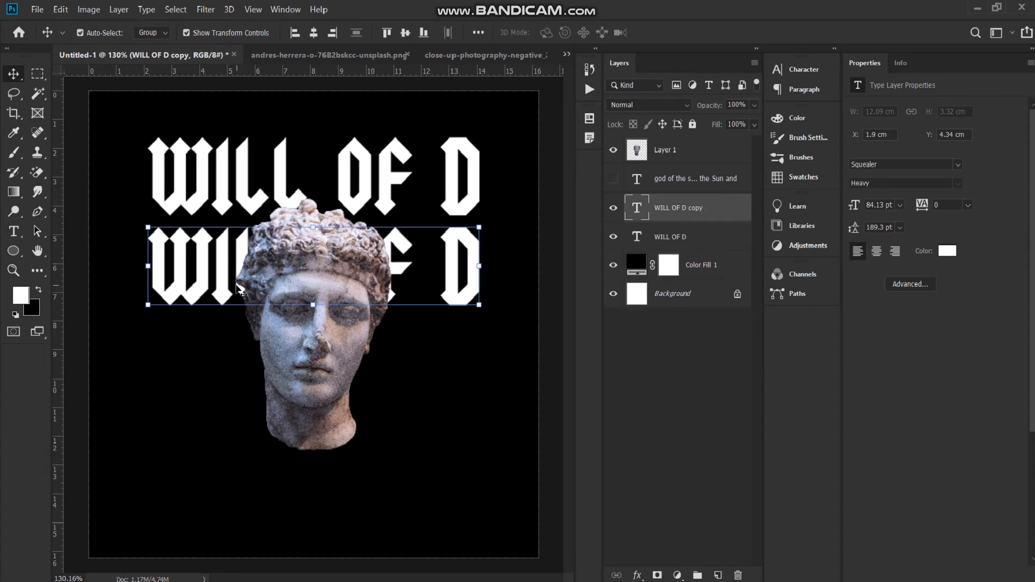
- Duplicate the WILL OF D text into a third and fourth row at even spacing, and show the grid
drag(240, 253, 237, 341)
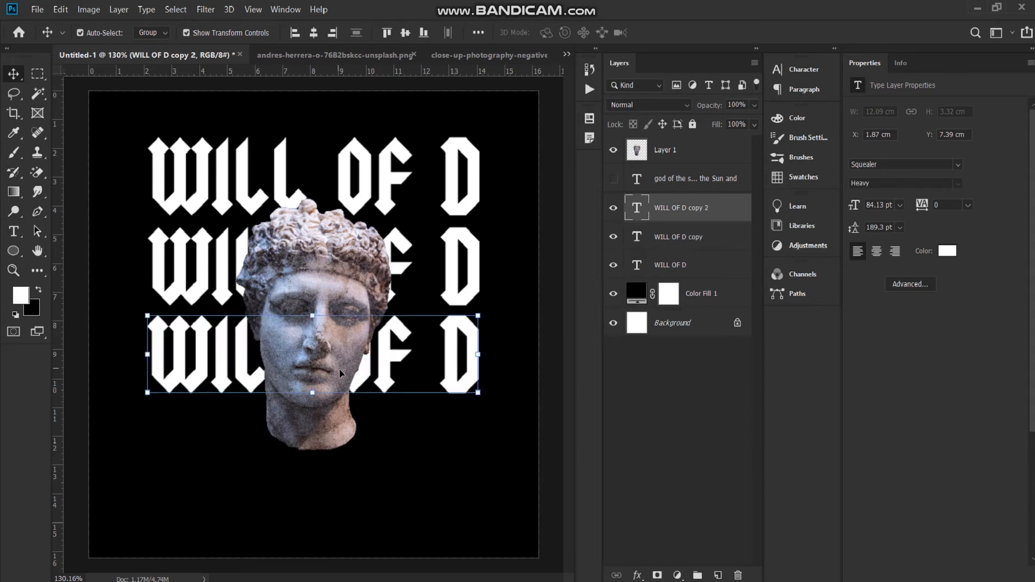
key(ctrl+z)
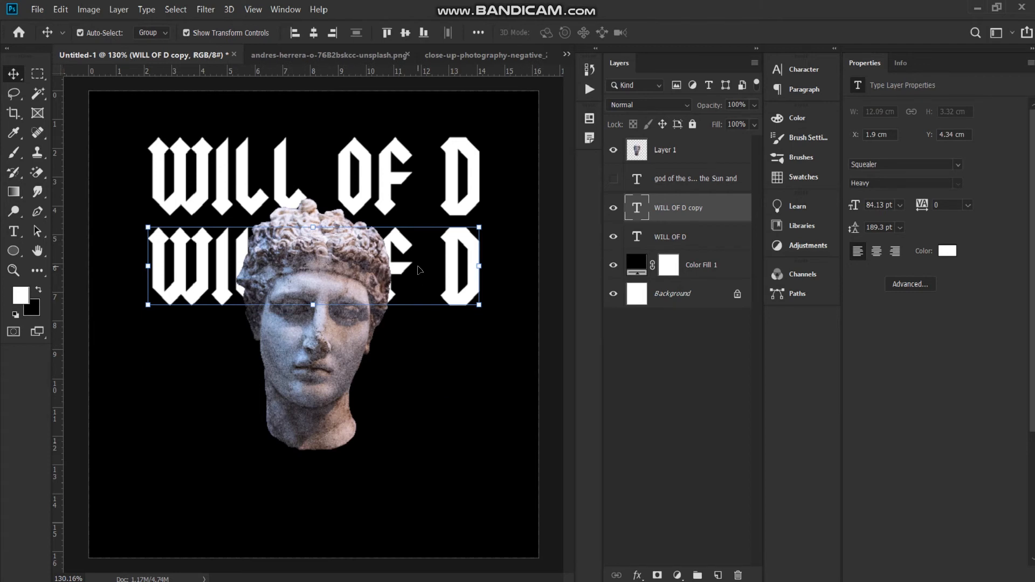
drag(406, 268, 396, 451)
key(ctrl+apostrophe)
key(ctrl)
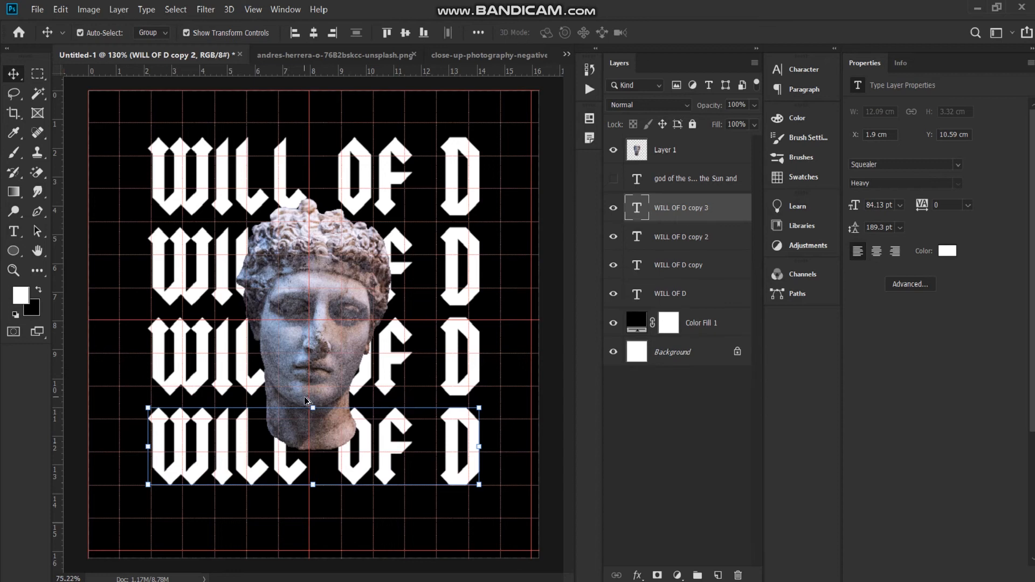
scroll(318, 389, down, 3)
click(108, 133)
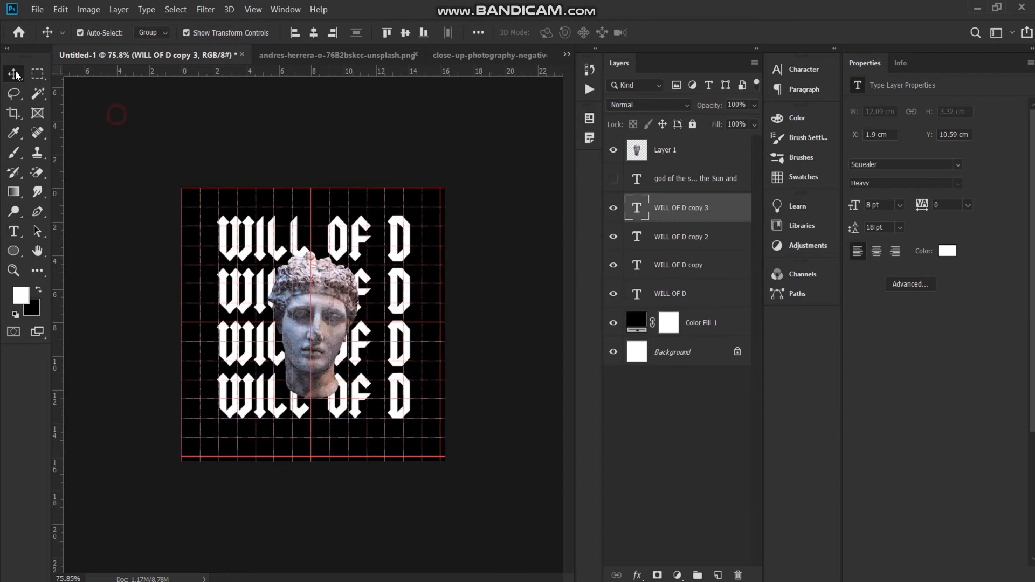
scroll(162, 339, down, 1)
scroll(178, 345, up, 1)
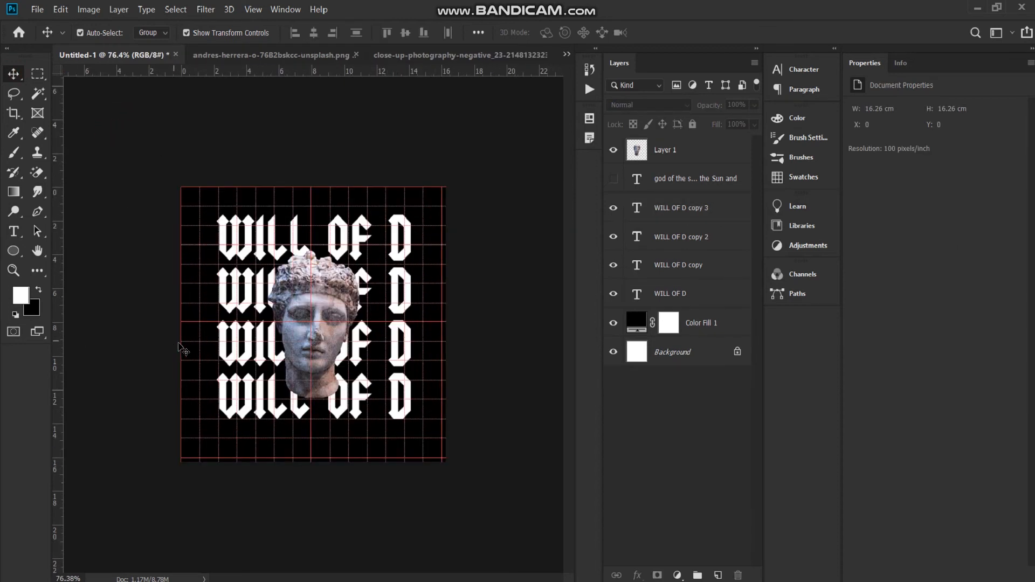
scroll(200, 356, up, 1)
scroll(218, 364, down, 1)
scroll(226, 368, up, 1)
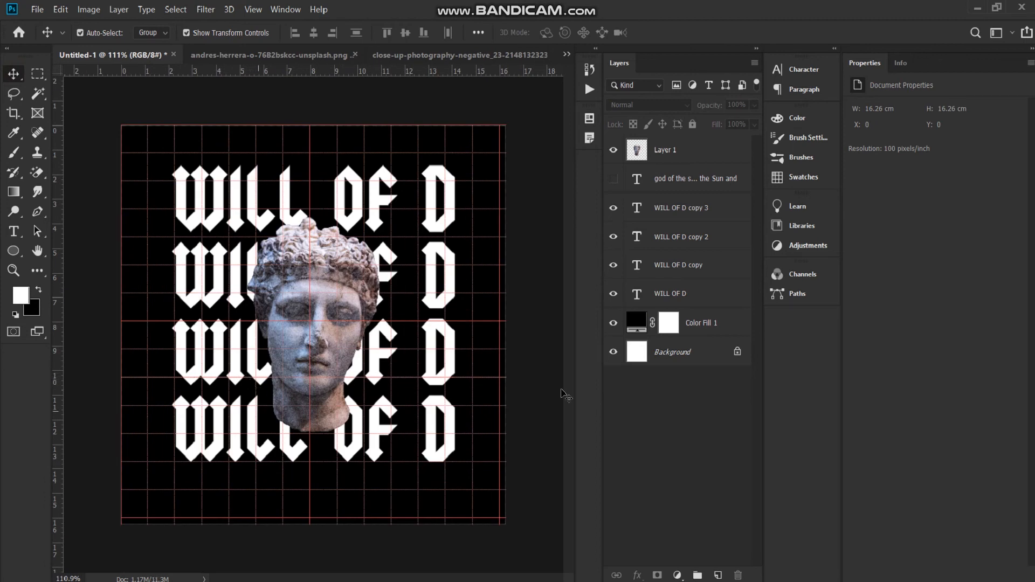
- Change the text colour of the bottom WILL OF D row to pure red, ff0000
click(637, 186)
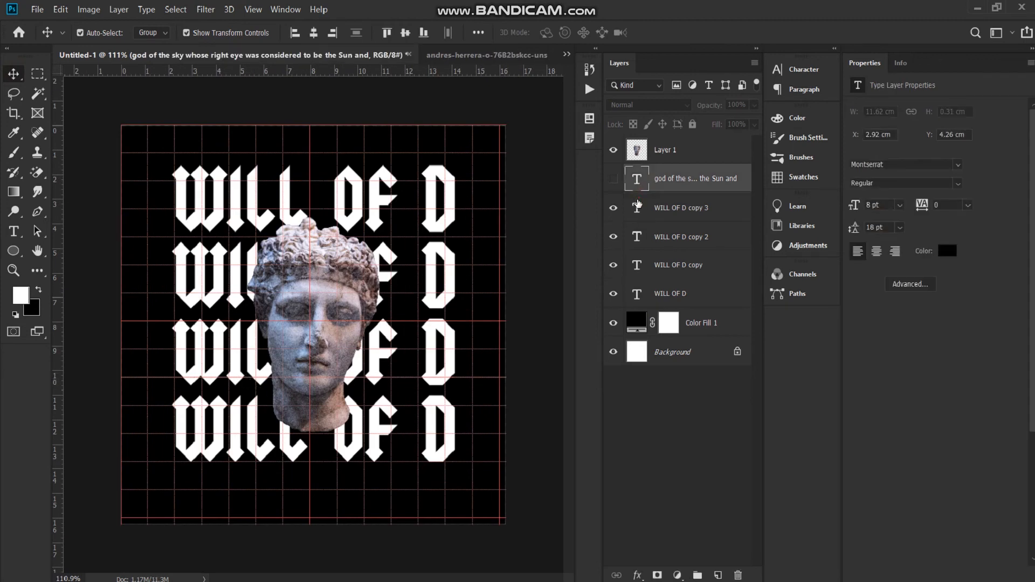
click(638, 209)
double_click(638, 208)
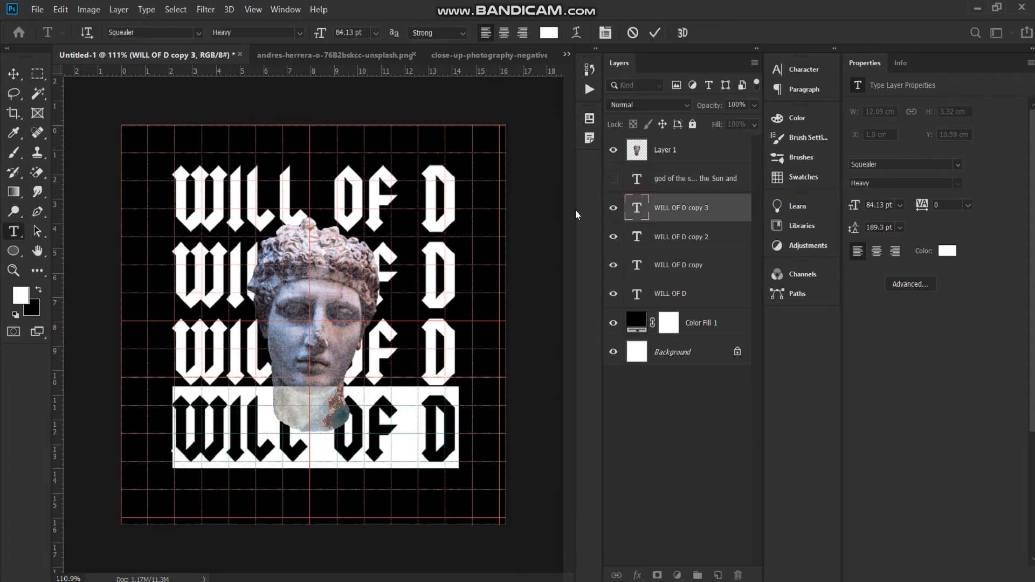
click(551, 36)
click(850, 187)
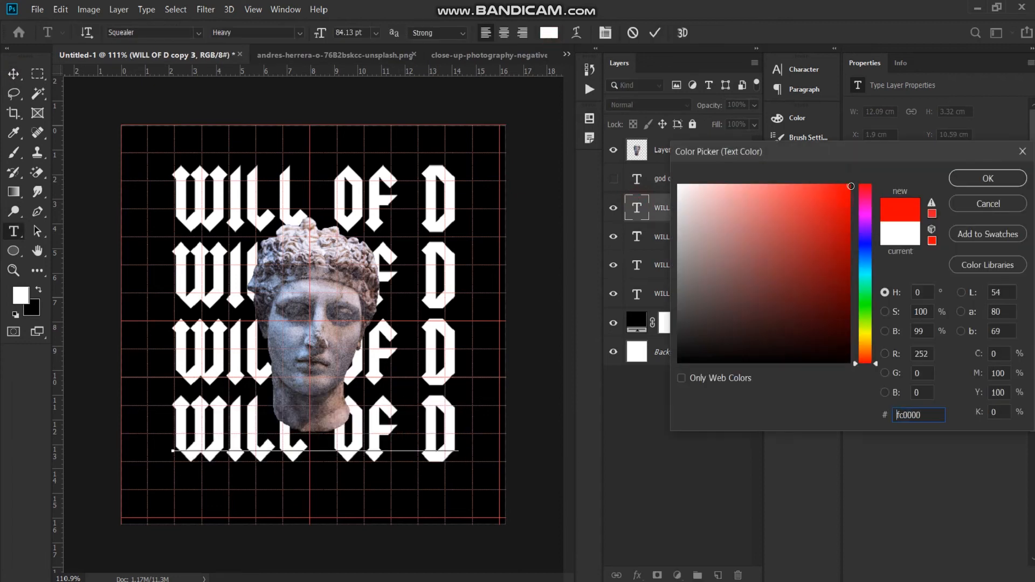
click(787, 187)
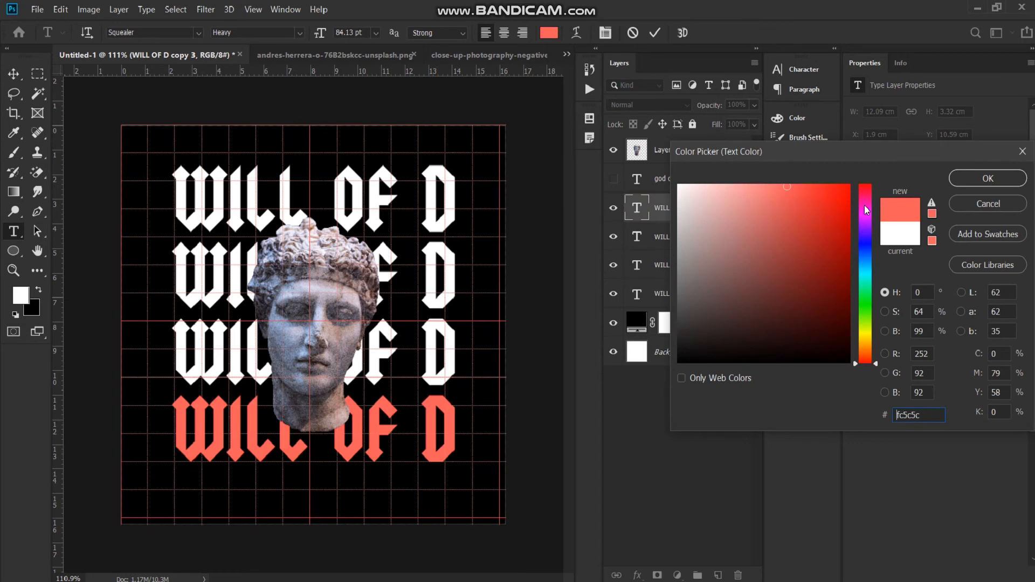
mouse_move(793, 190)
mouse_down()
mouse_move(804, 205)
mouse_move(833, 197)
mouse_move(858, 168)
mouse_up()
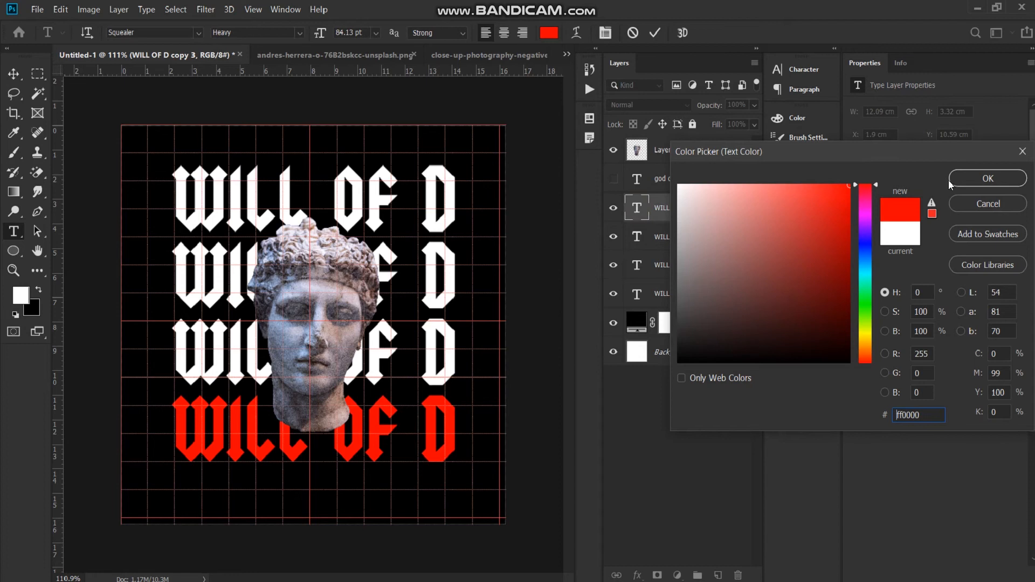
click(971, 179)
key(ctrl+Return)
- Recolour the third WILL OF D row by sampling the red ff0000 from the row below it
key(alt+bracketleft)
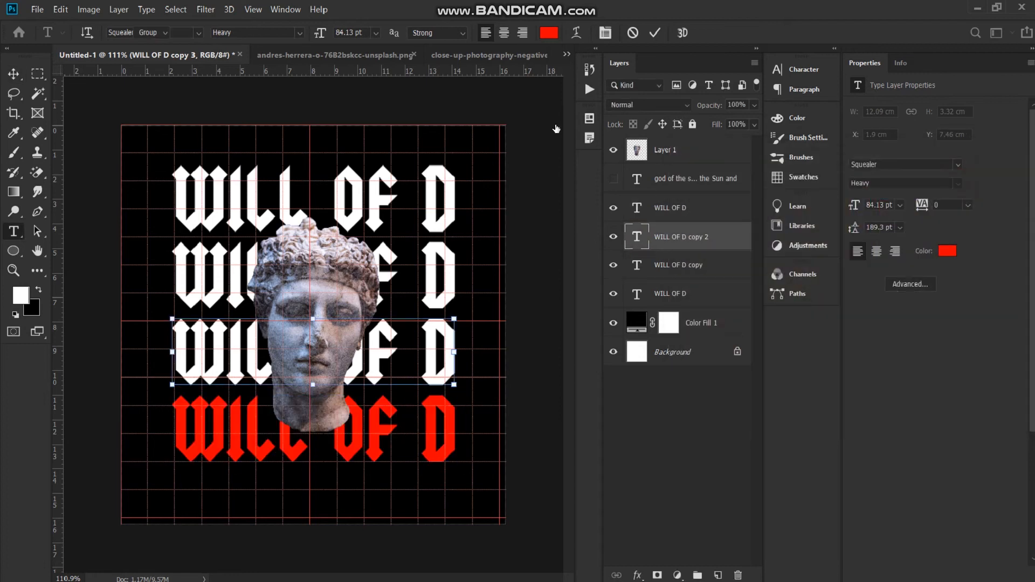
double_click(637, 237)
click(549, 32)
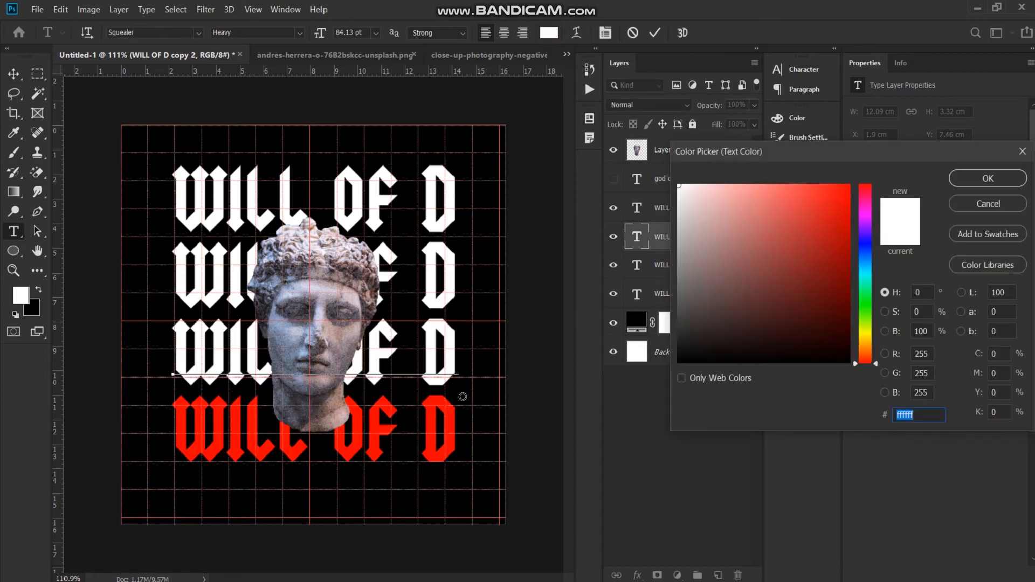
click(431, 400)
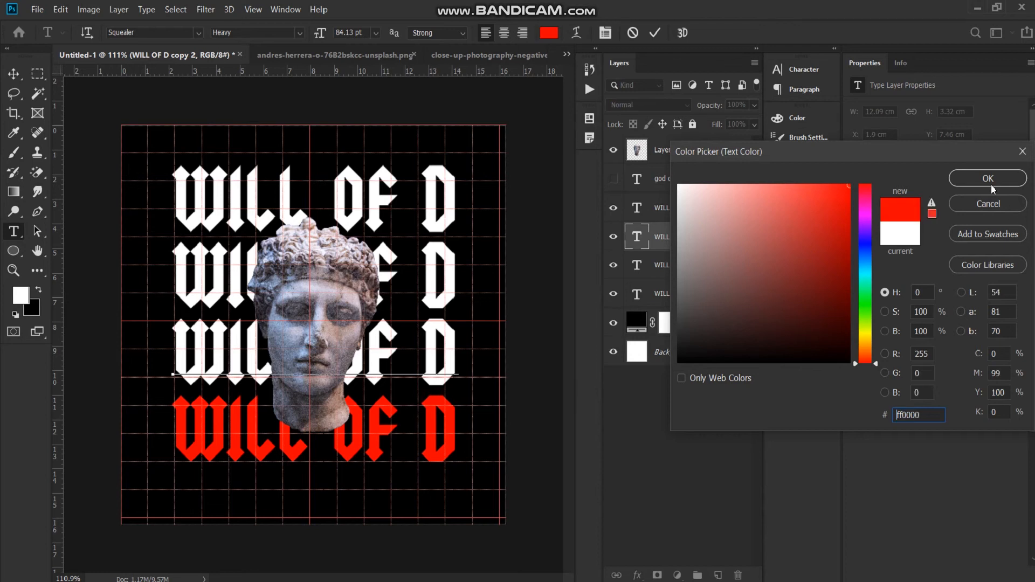
click(990, 181)
key(ctrl+Return)
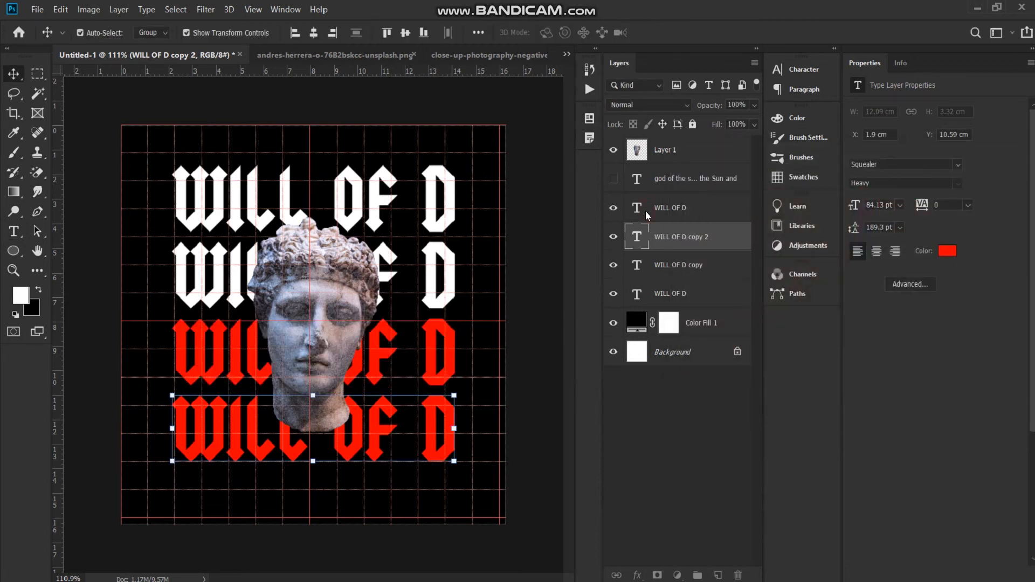
click(647, 214)
click(639, 246)
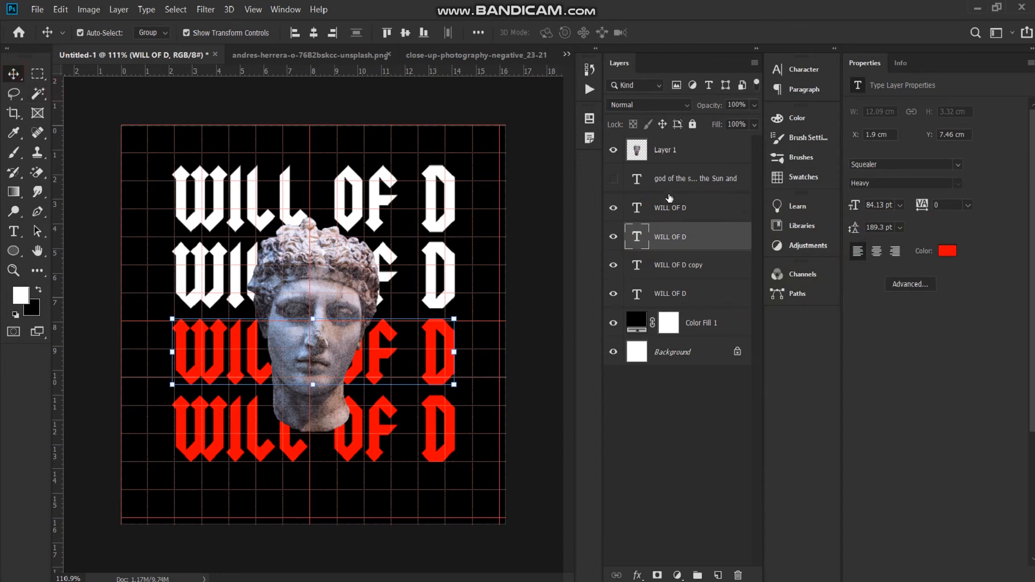
- Move the hidden caption layer beneath the WILL OF D layers and group the head with the four text rows
click(672, 209)
drag(693, 181, 678, 306)
click(665, 150)
shift+click(671, 264)
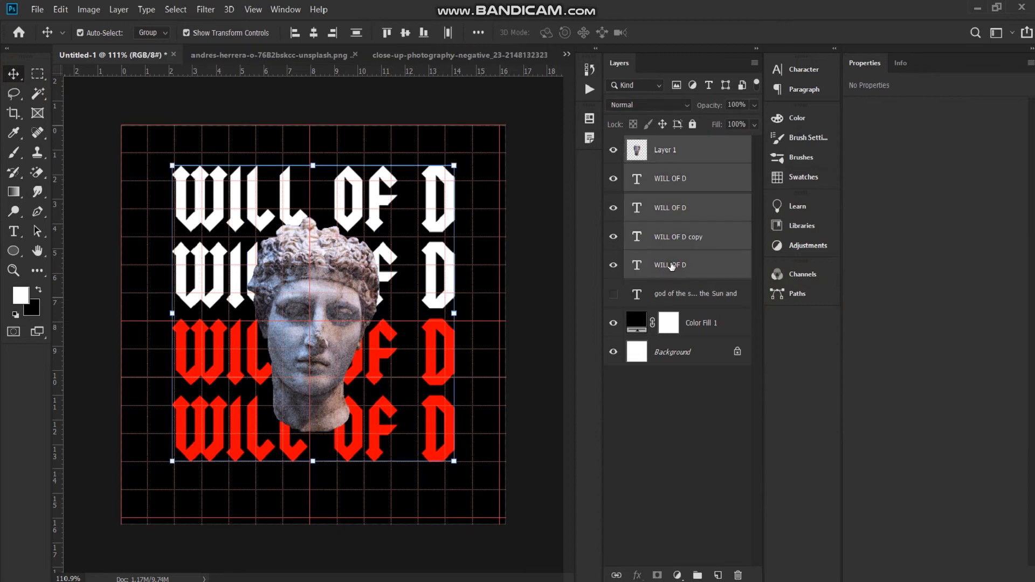
key(ctrl+g)
- Scale the group down to about 77% at the centre of the canvas, and hide the grid and guides
drag(359, 296, 358, 301)
drag(452, 169, 408, 226)
drag(287, 369, 319, 344)
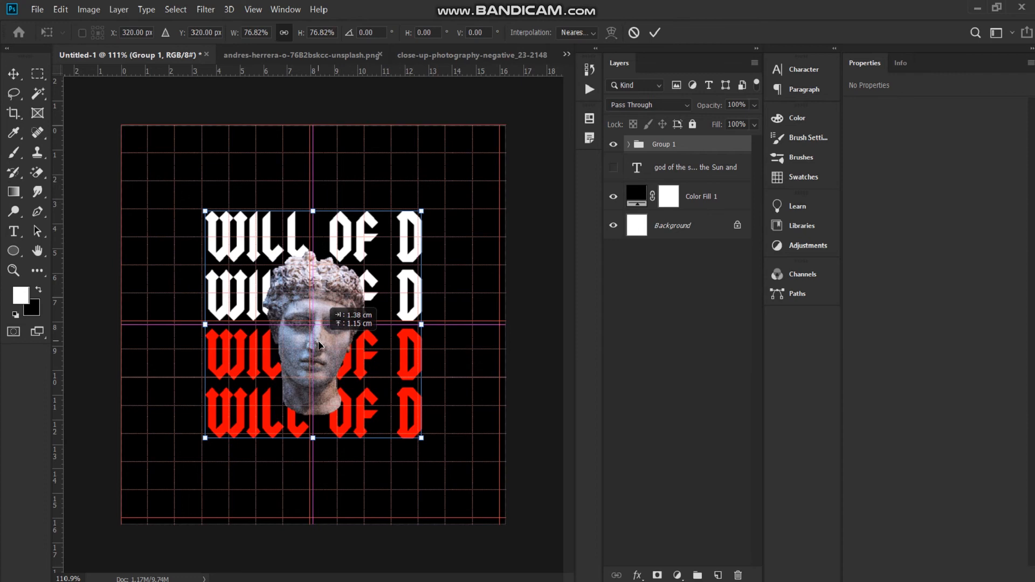
drag(331, 146, 331, 145)
key(Return)
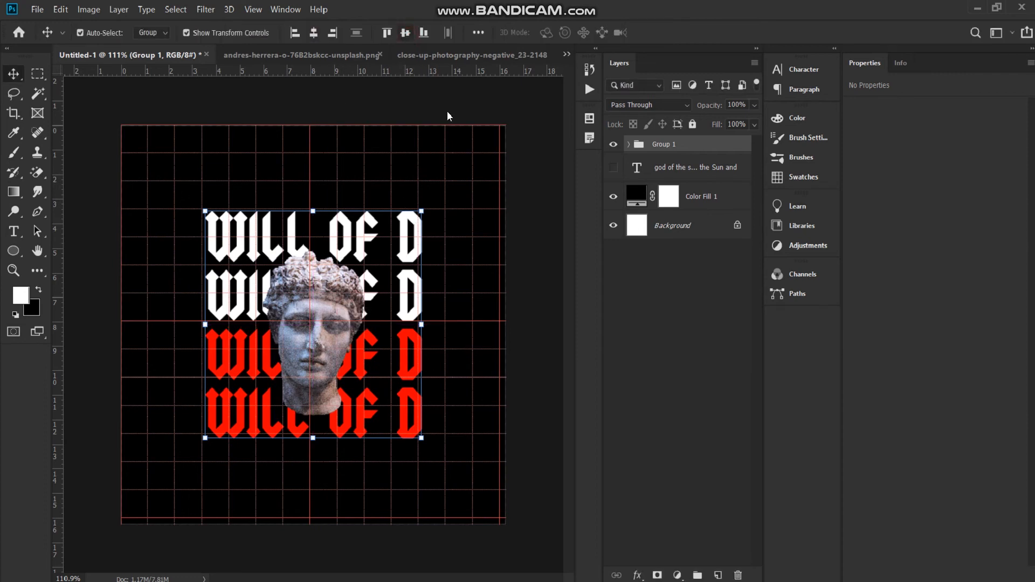
key(ctrl+h)
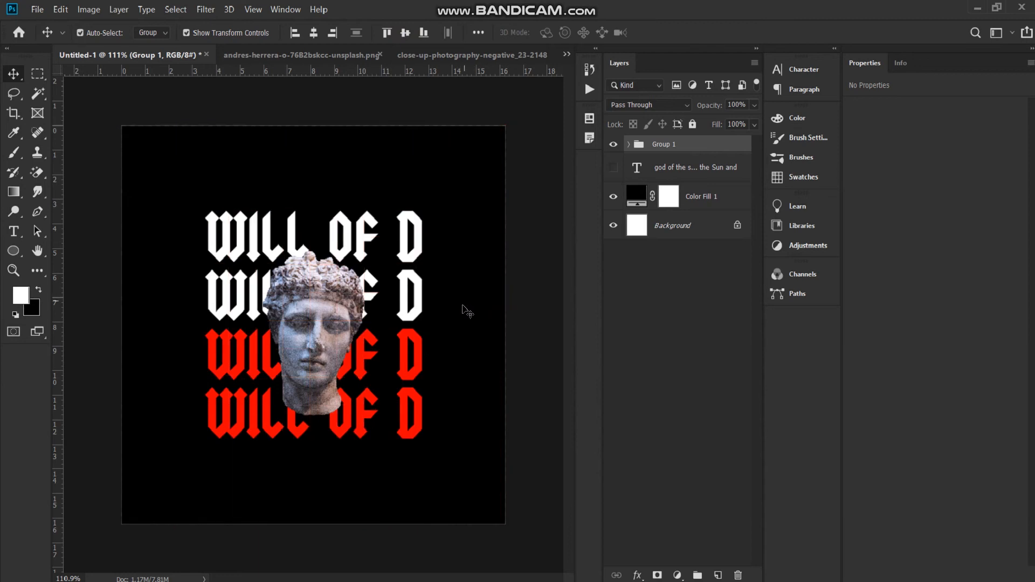
- Examine the head and text rows up close and at full-canvas view
scroll(467, 310, down, 5)
scroll(276, 315, up, 6)
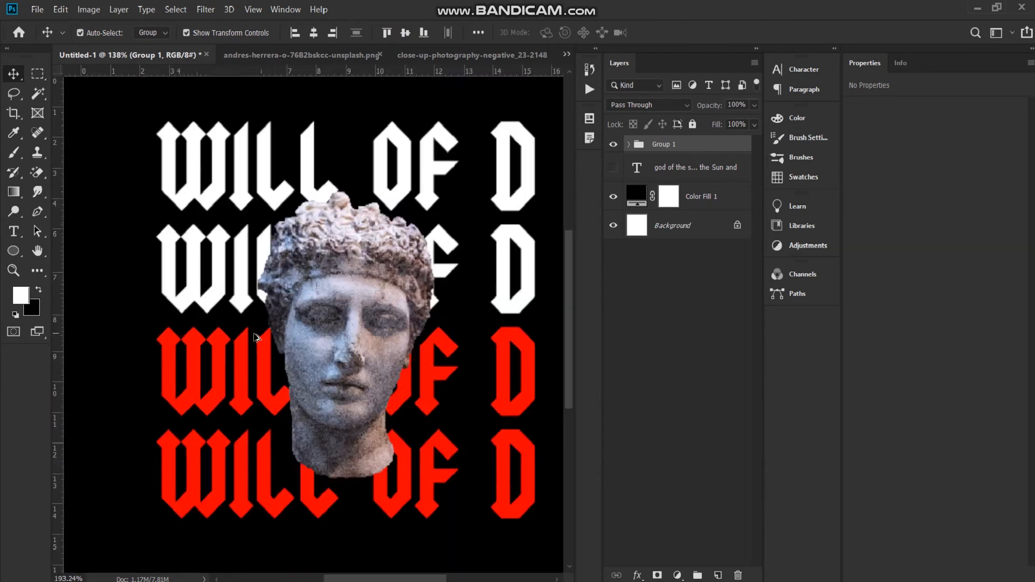
scroll(255, 338, down, 2)
scroll(255, 338, up, 1)
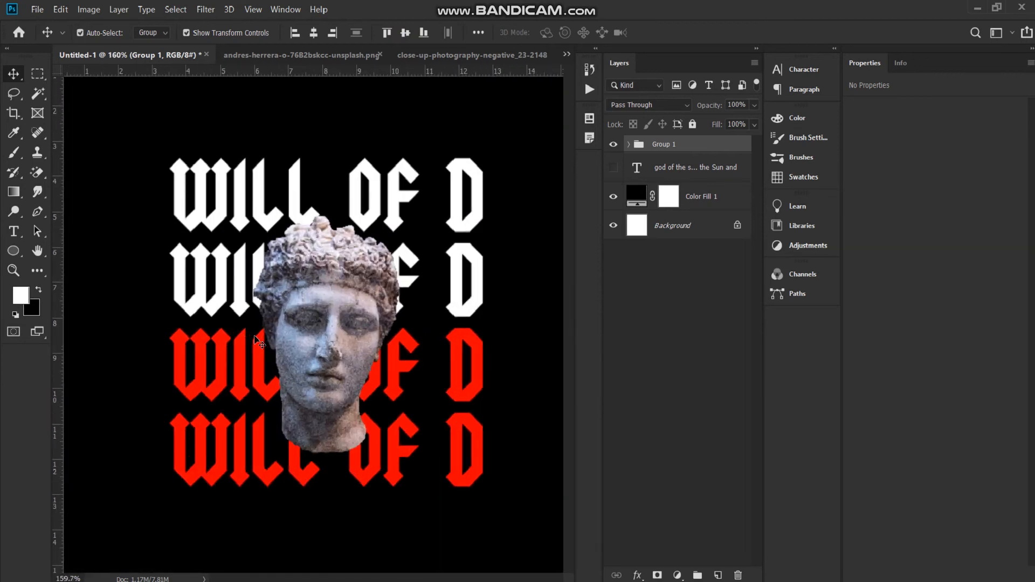
scroll(256, 340, down, 1)
scroll(256, 340, up, 2)
scroll(255, 339, down, 1)
scroll(264, 346, up, 1)
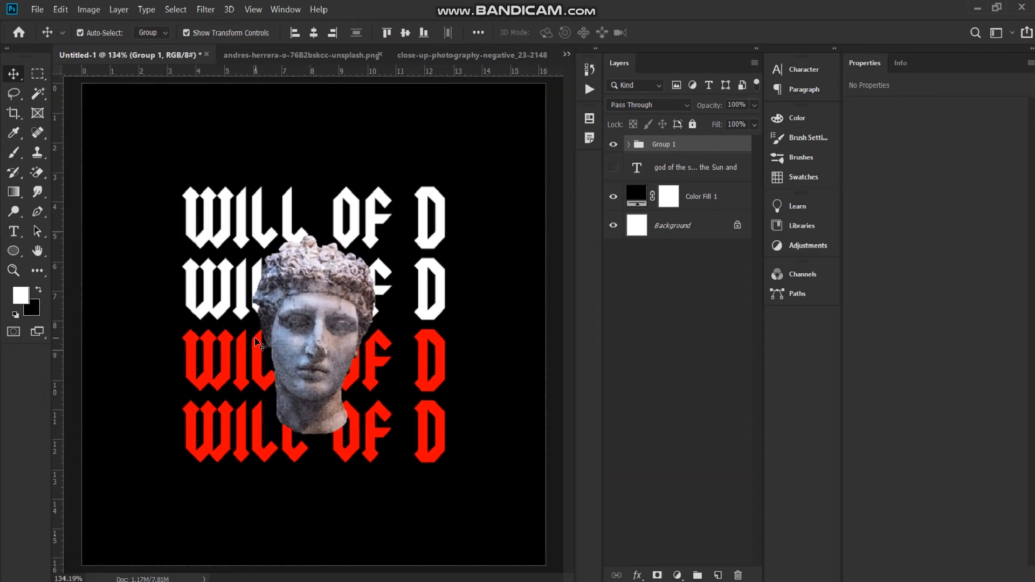
scroll(273, 352, down, 2)
- Bring the scratched film texture from the close-up-photography-negative document into the poster and enlarge it to about 172% to cover the canvas
click(521, 55)
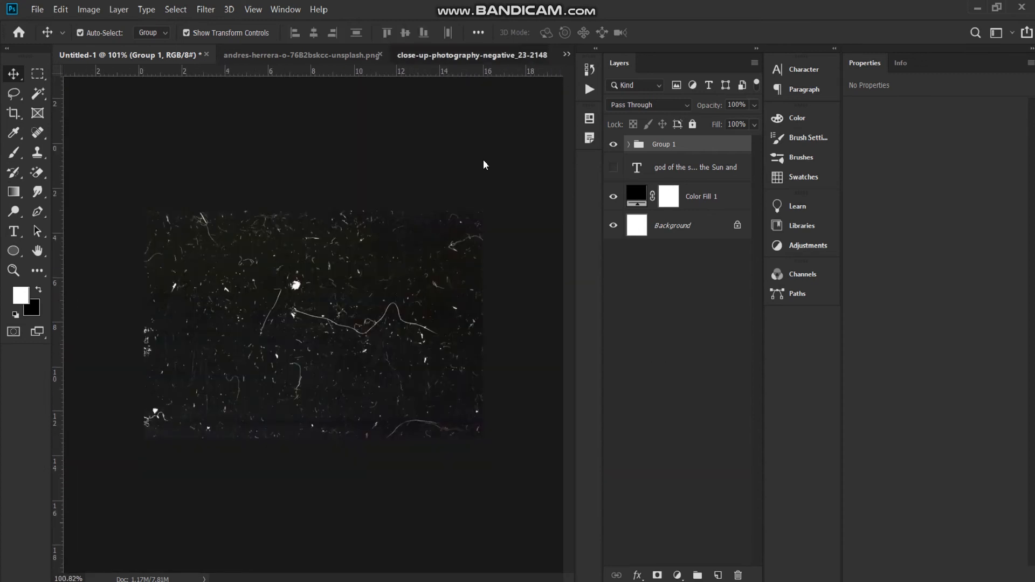
drag(388, 280, 235, 246)
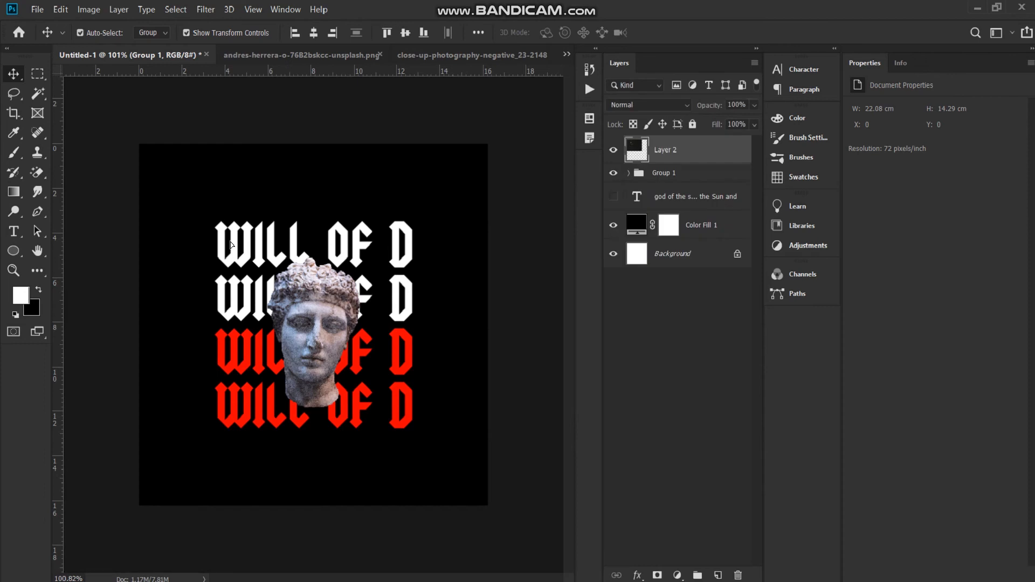
key(ctrl+t)
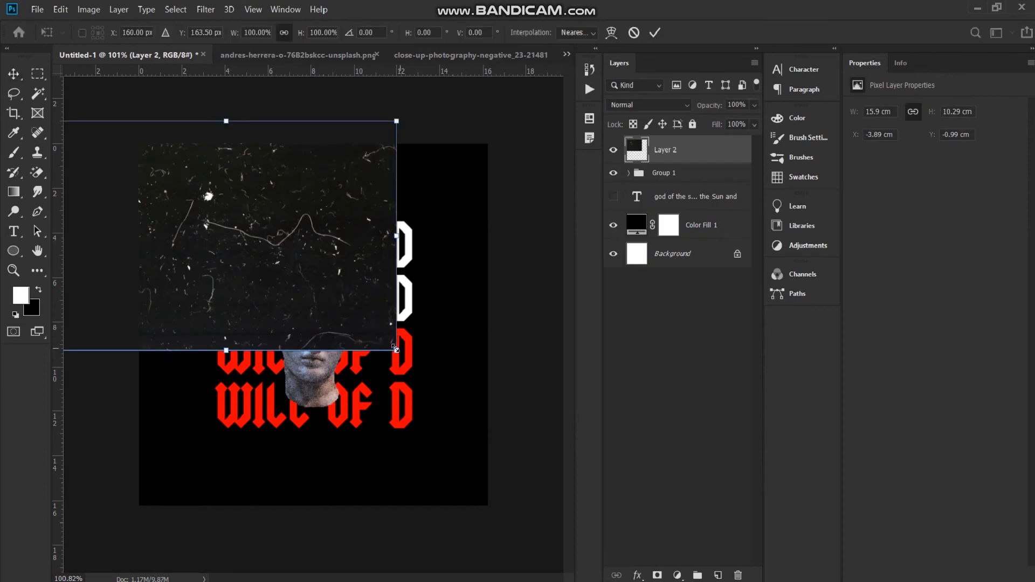
drag(396, 348, 625, 540)
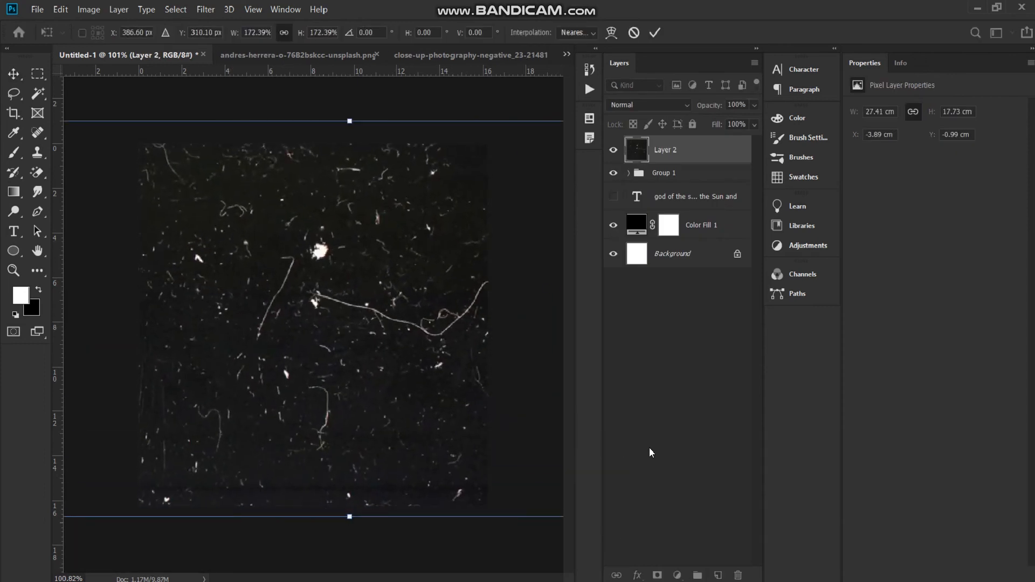
key(Return)
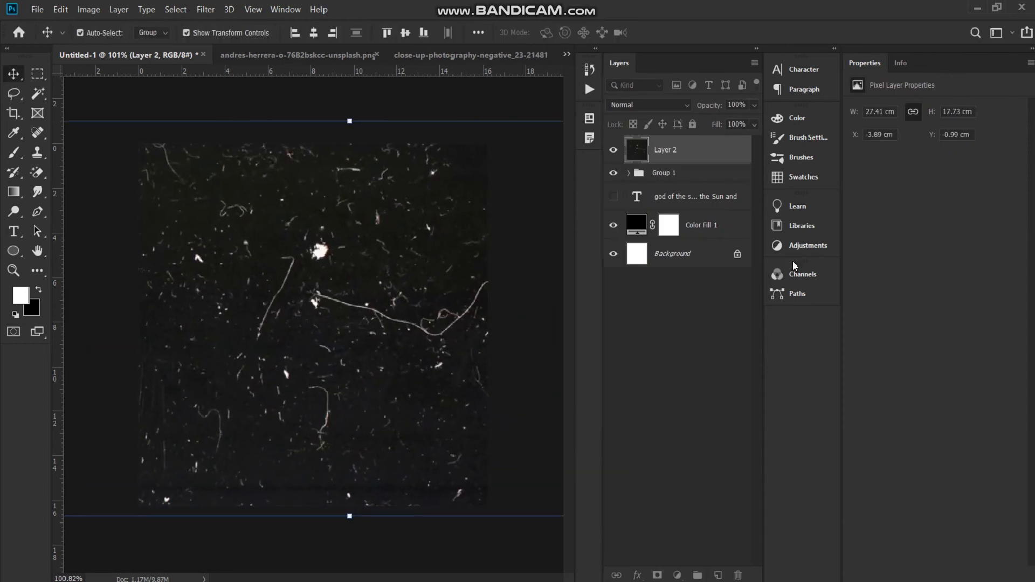
- Set the texture layer's blend mode to Screen and shift it to X -4.83 cm, Y 0 cm
click(686, 105)
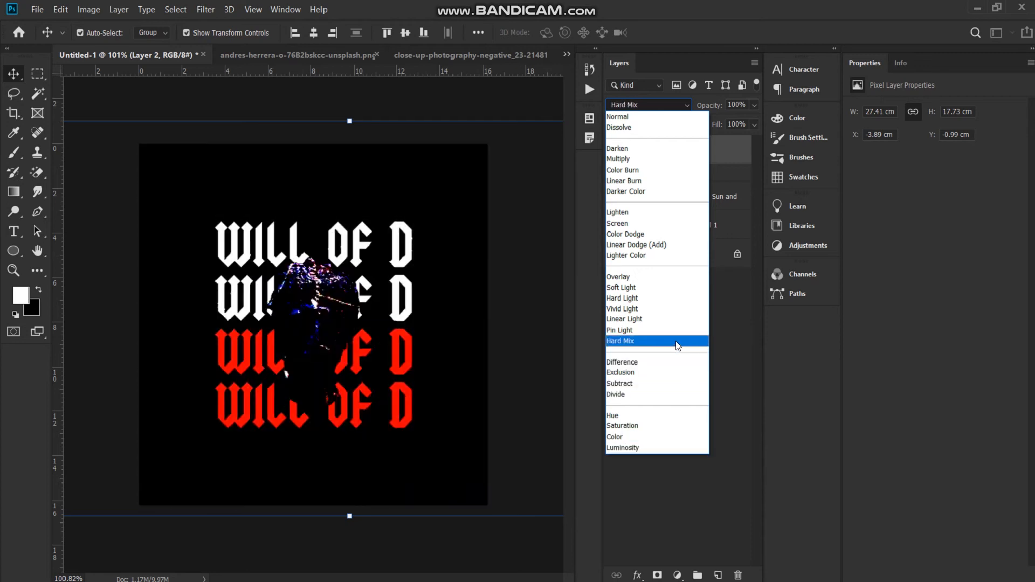
click(667, 223)
drag(475, 261, 459, 290)
- Place the texture layer directly above the black colour fill and set its opacity to 60%
drag(685, 171, 677, 210)
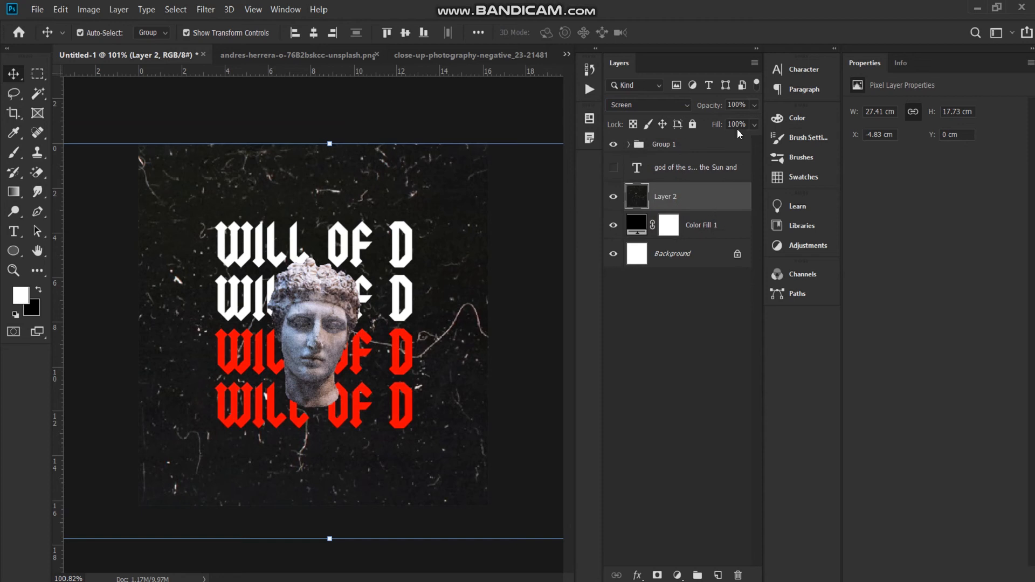
click(754, 105)
drag(732, 124, 732, 124)
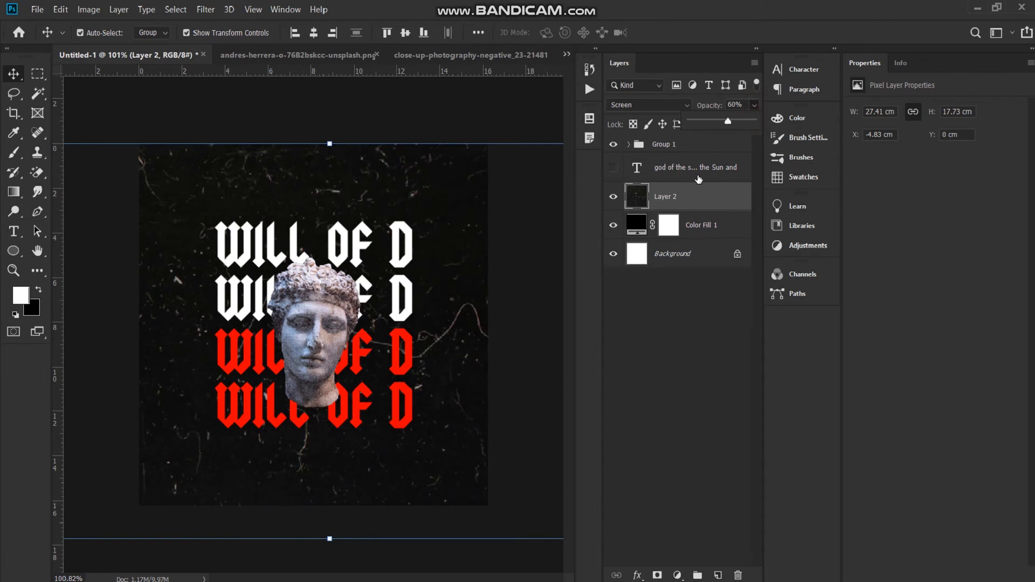
- Make the small caption text layer visible and move it to the top of the layer stack
click(617, 169)
drag(684, 154, 667, 139)
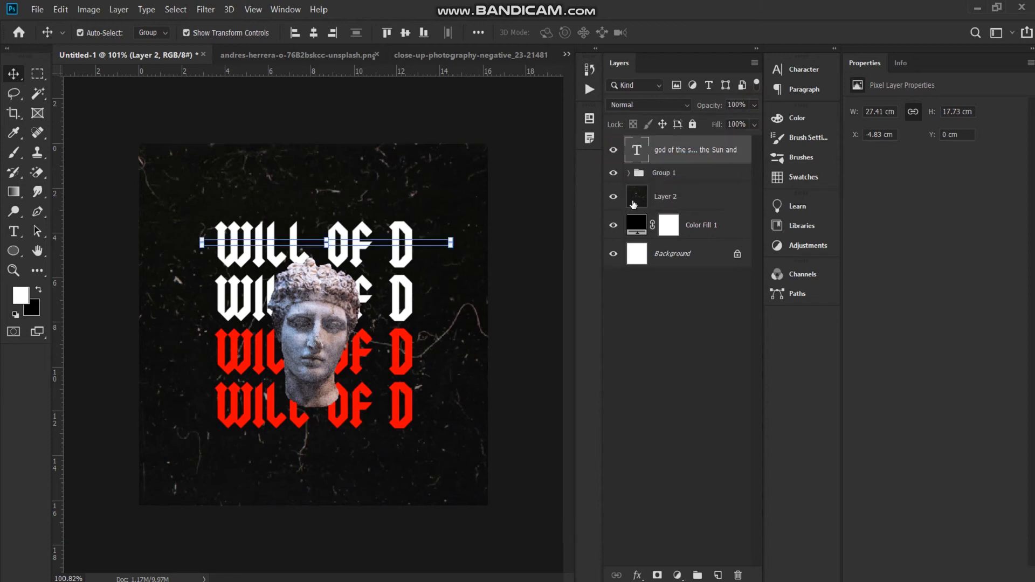
- Set the texture layer's fill to 49% and lock it together with the black colour fill layer
click(693, 199)
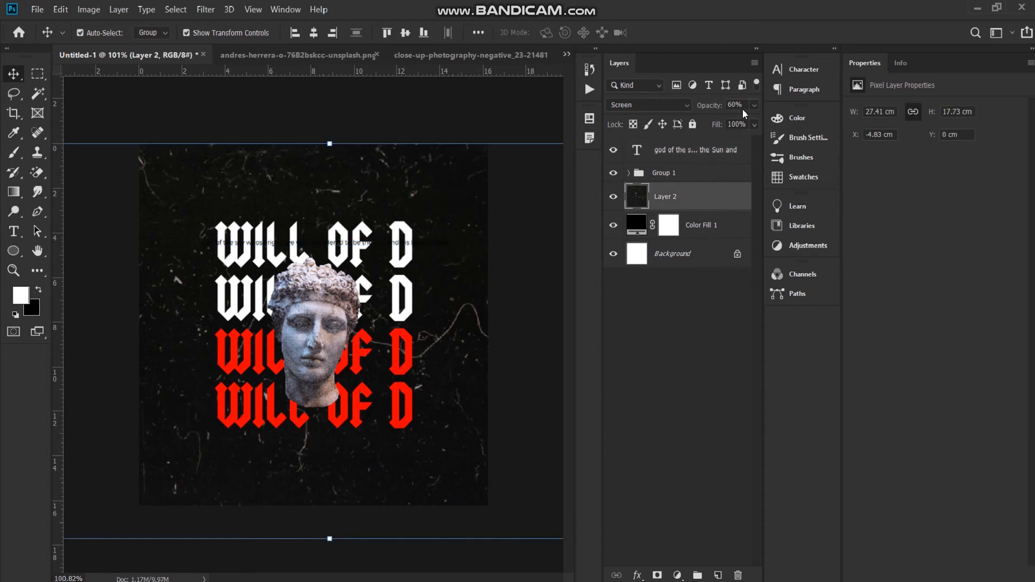
click(754, 125)
drag(748, 141, 729, 141)
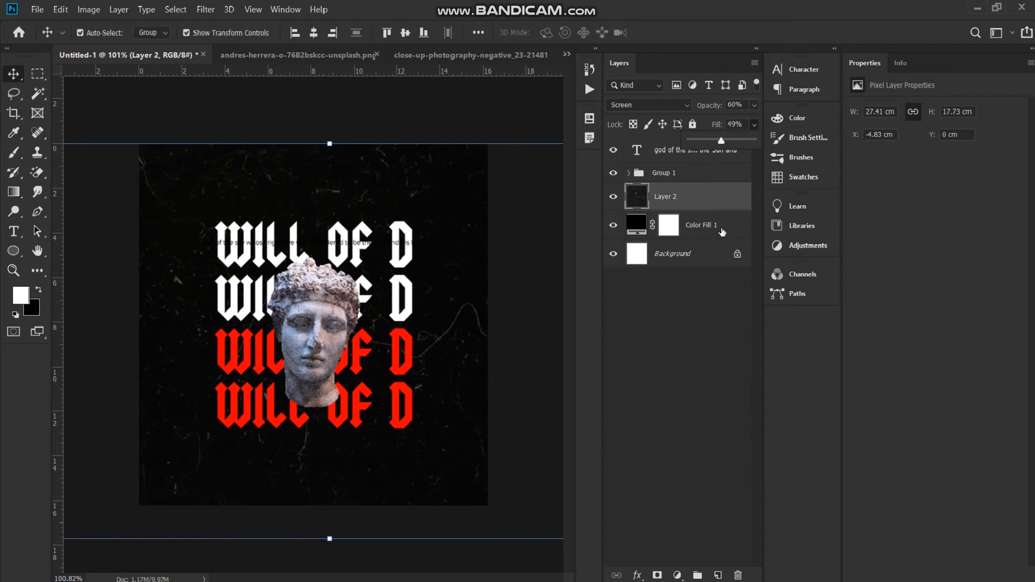
click(720, 188)
shift+click(717, 225)
click(692, 125)
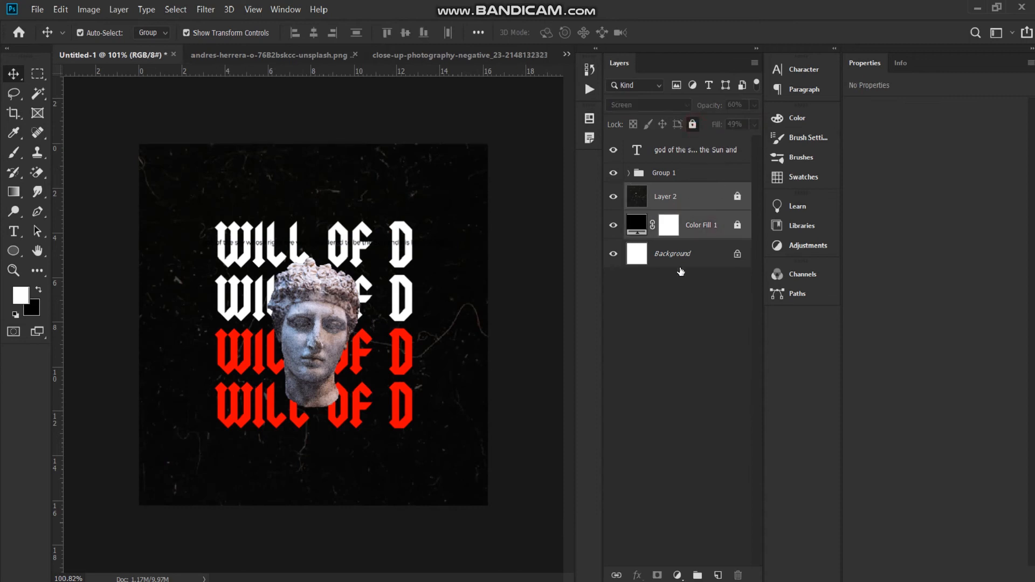
click(688, 296)
- Change the caption's text colour to white, ffffff
click(638, 152)
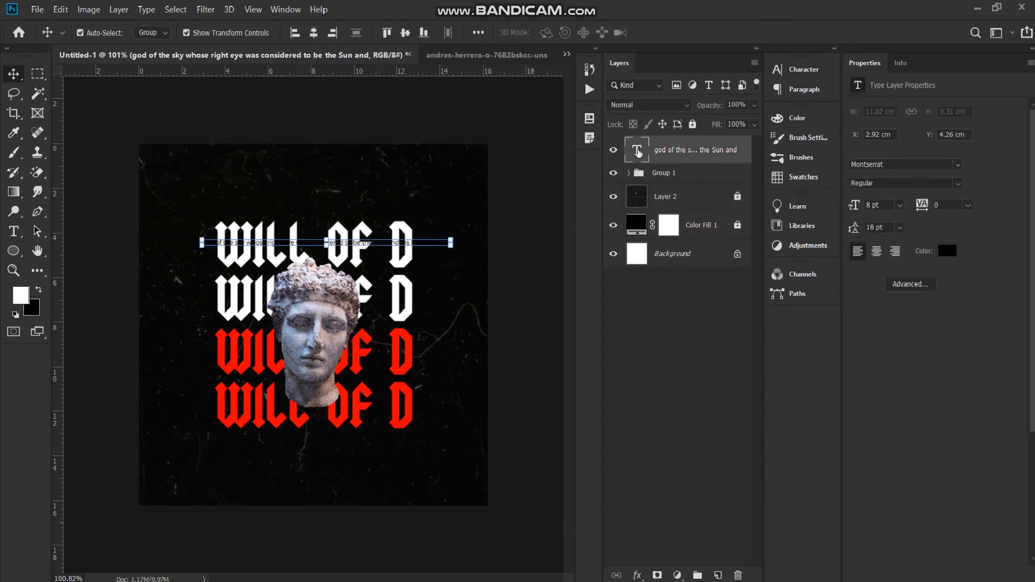
double_click(638, 152)
click(549, 32)
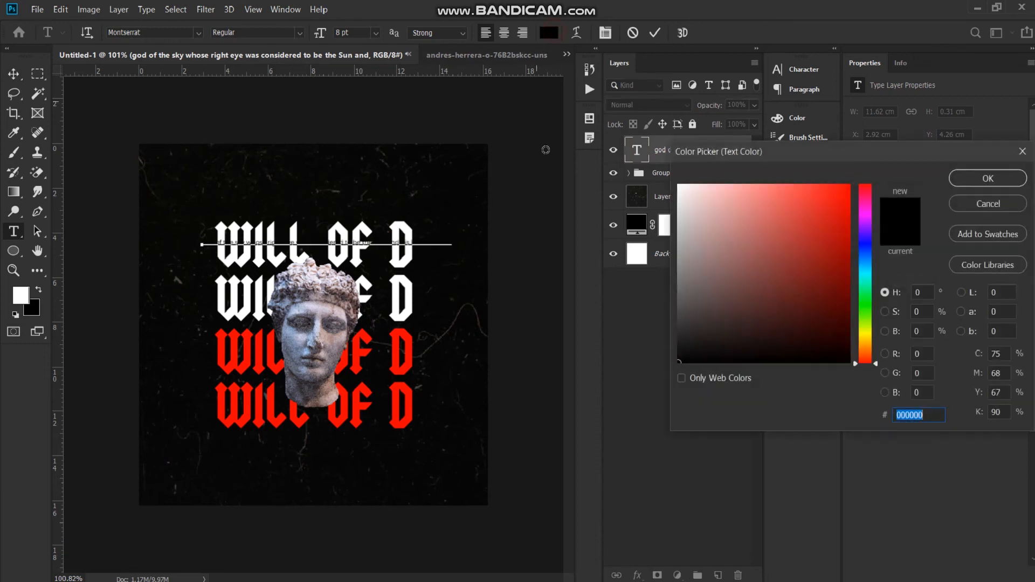
text(ffffff)
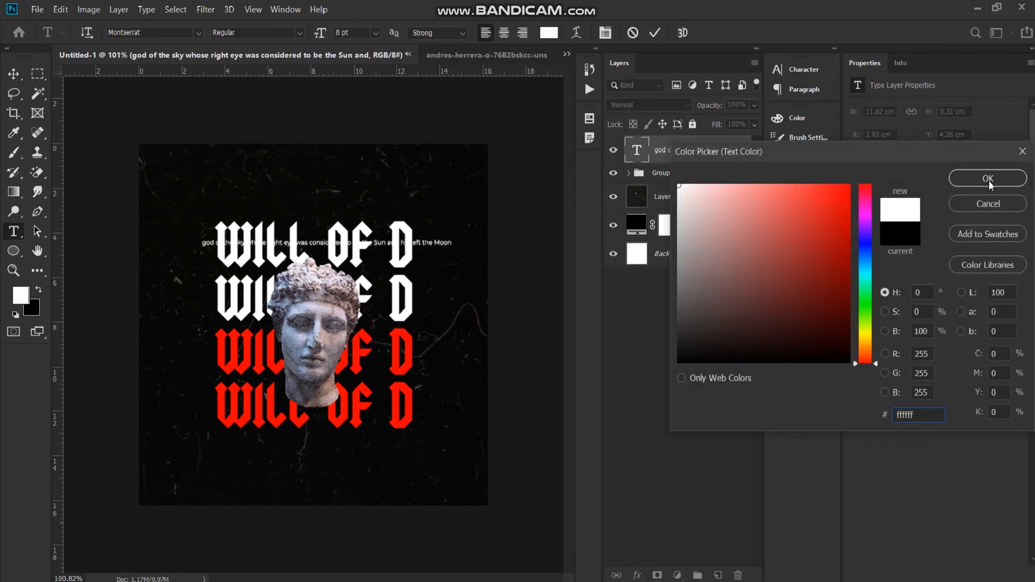
click(989, 181)
- Break the caption into two lines and move it below the last WILL OF D row, to X 3.53 cm, Y 13.46 cm
click(349, 240)
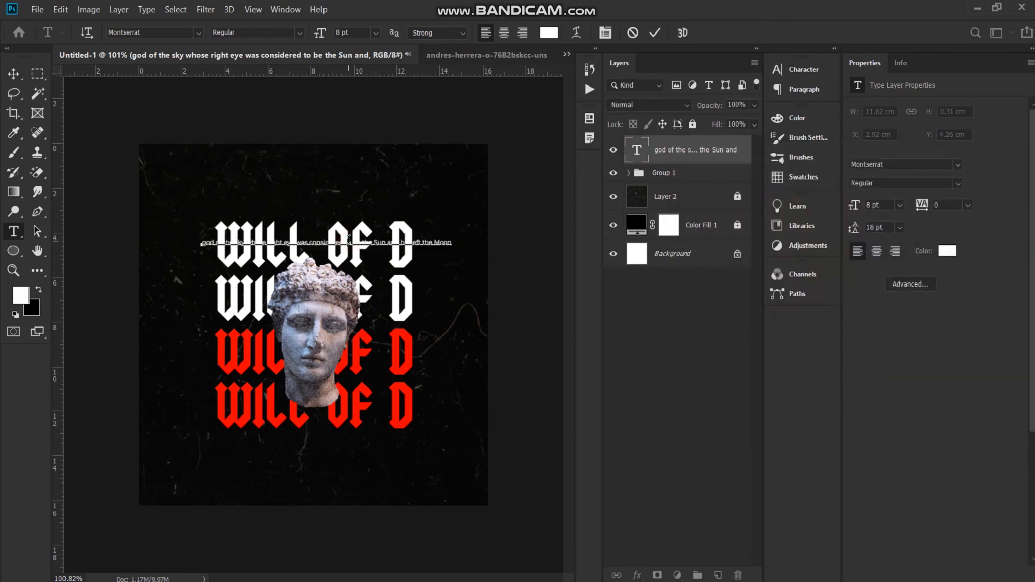
key(Return)
click(19, 73)
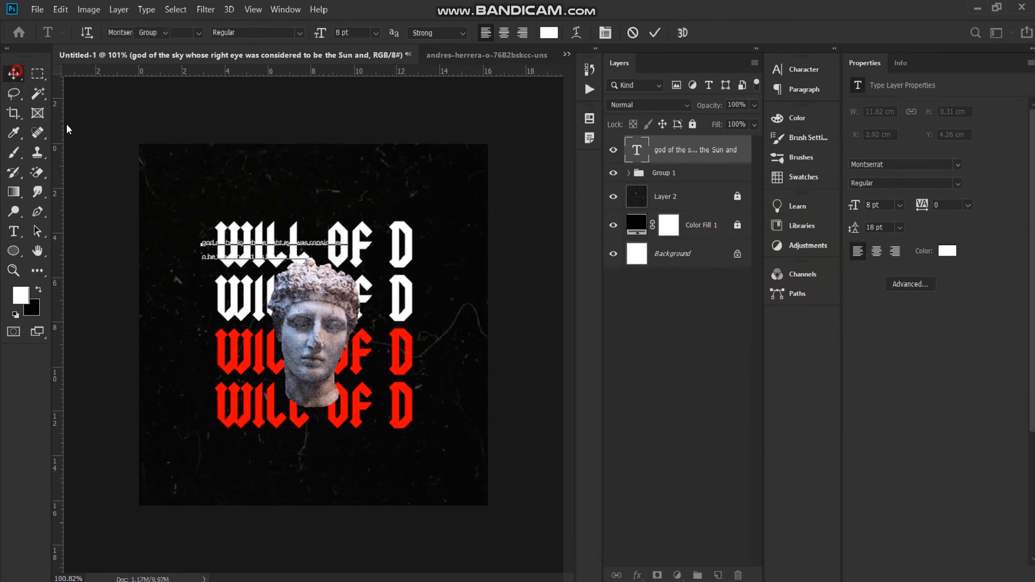
drag(264, 252, 273, 446)
scroll(259, 448, up, 5)
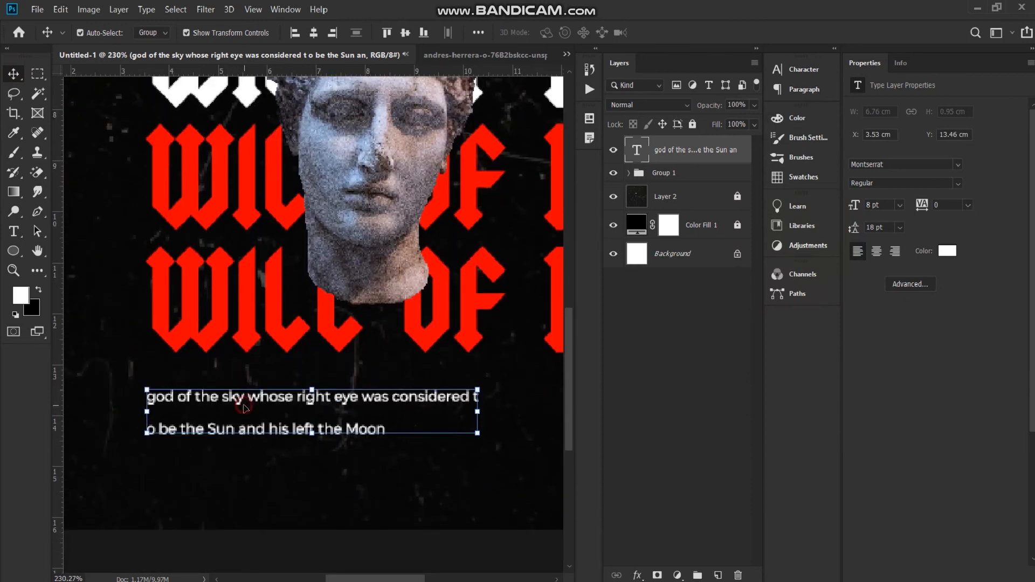
- Capitalise the caption's first letter to read God and start a new line after the word whose
double_click(244, 408)
click(155, 400)
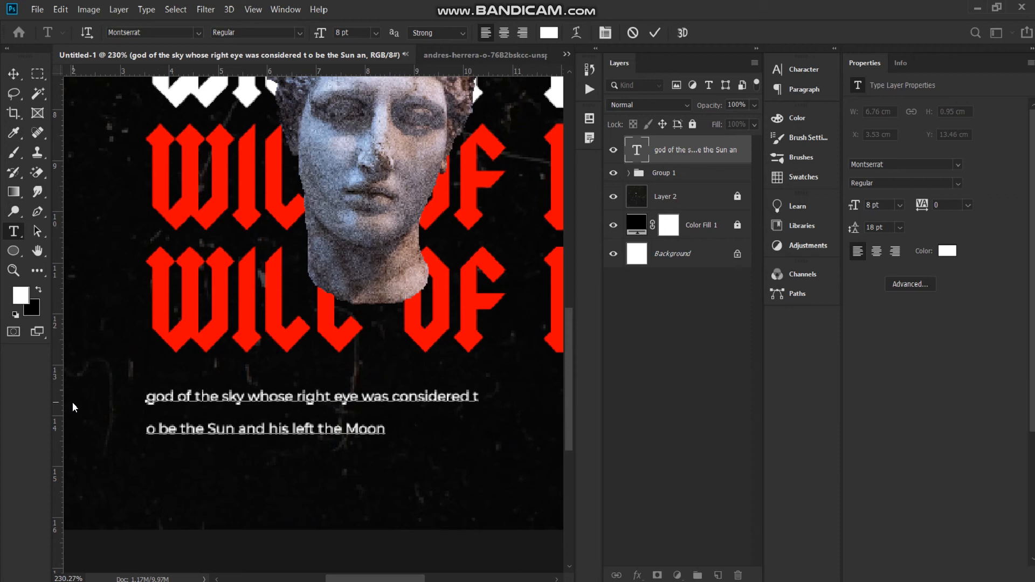
key(BackSpace)
text(G)
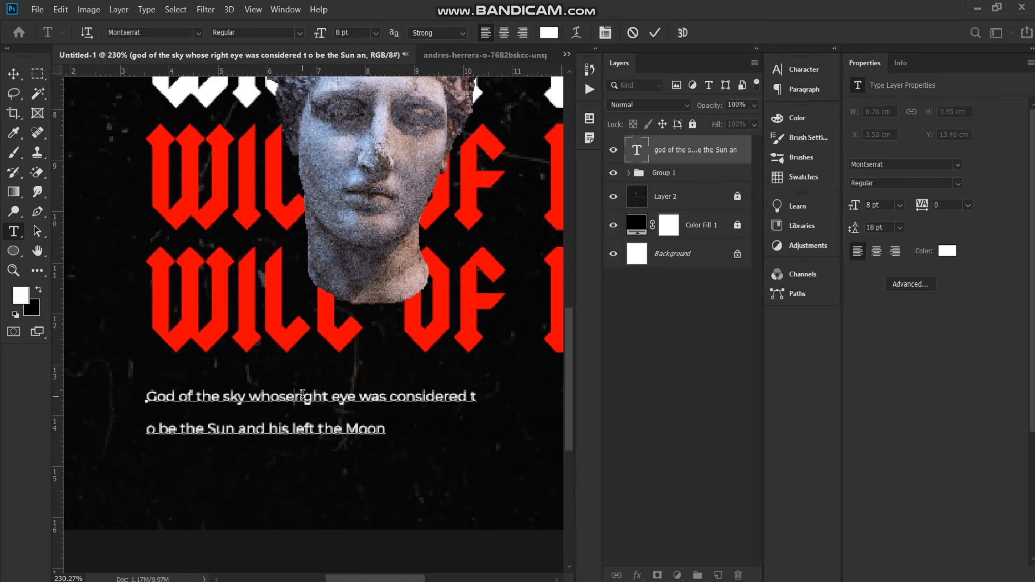
key(Return)
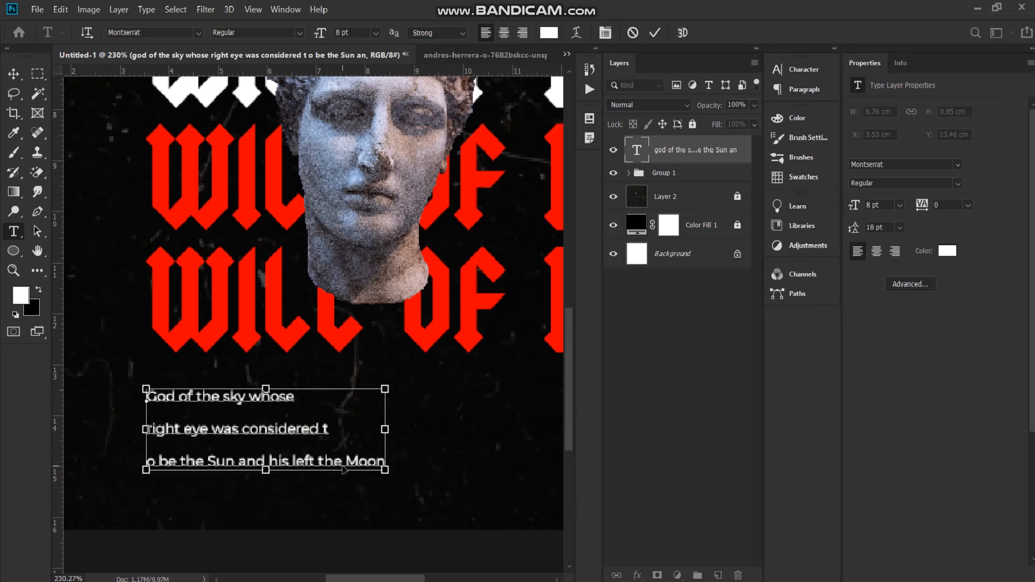
- Set the whole caption's leading to 10 pt and join the stray t with the third line's o to read to
key(ctrl+a)
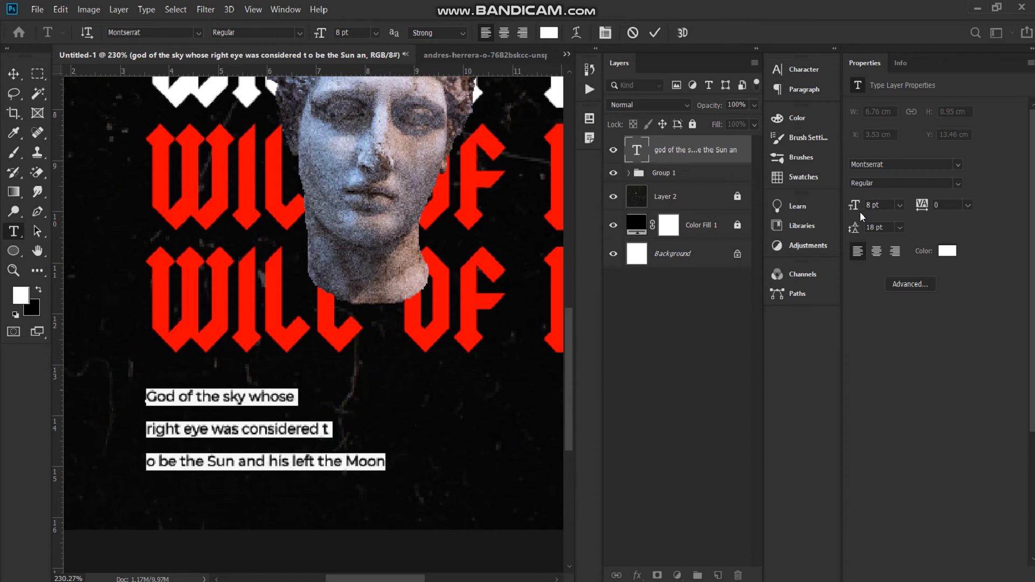
drag(855, 229, 850, 229)
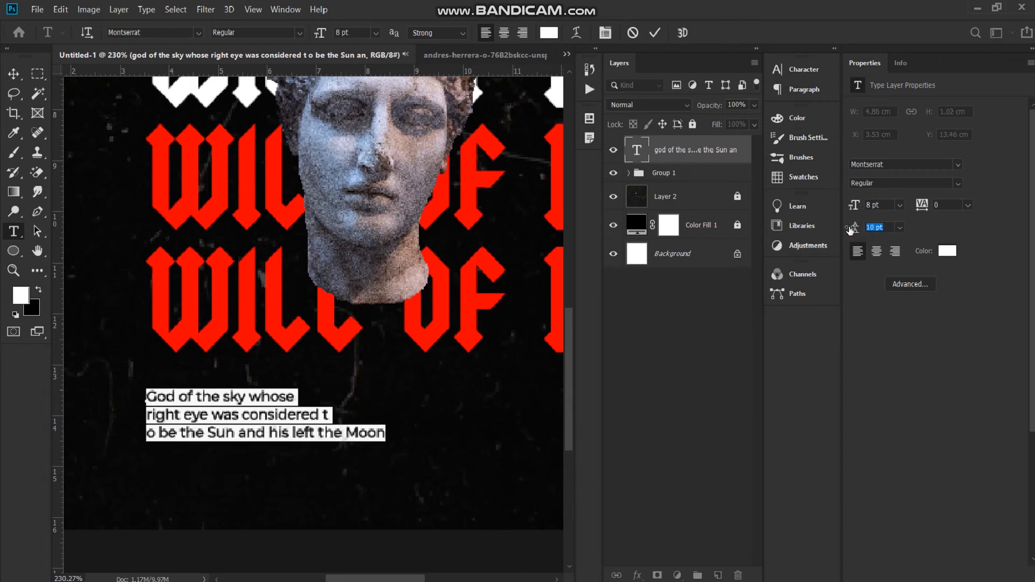
click(324, 419)
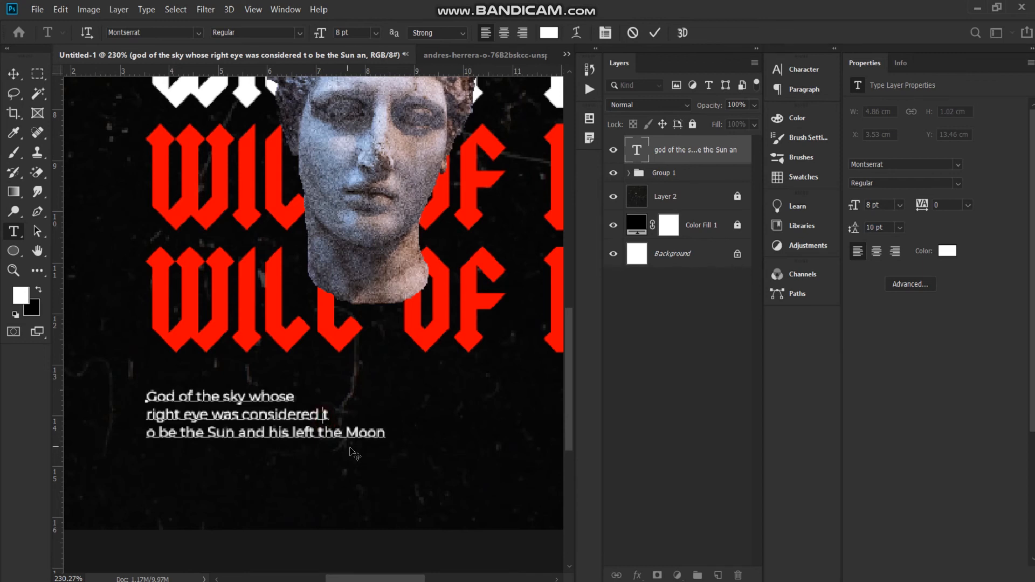
key(Return)
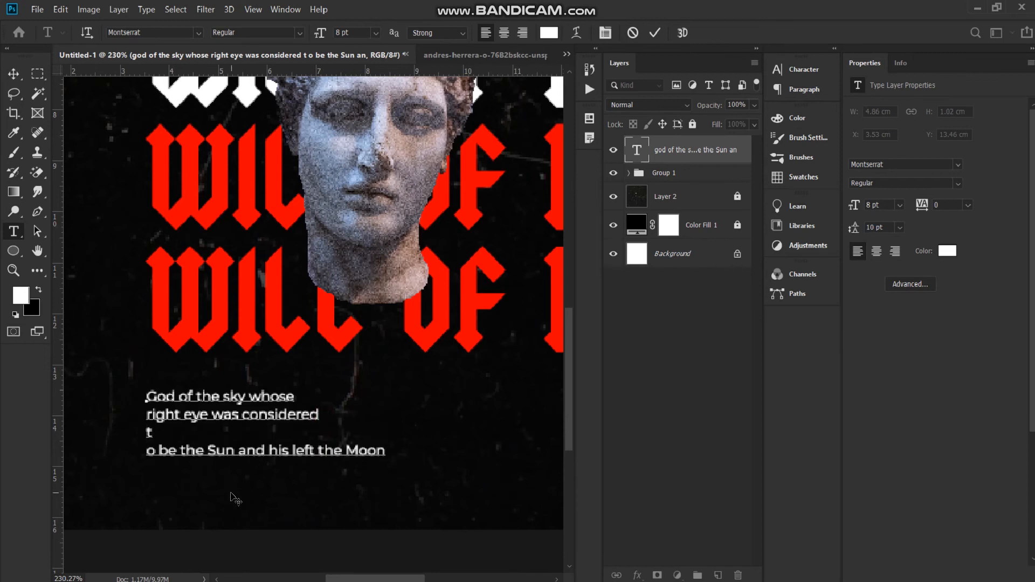
key(BackSpace)
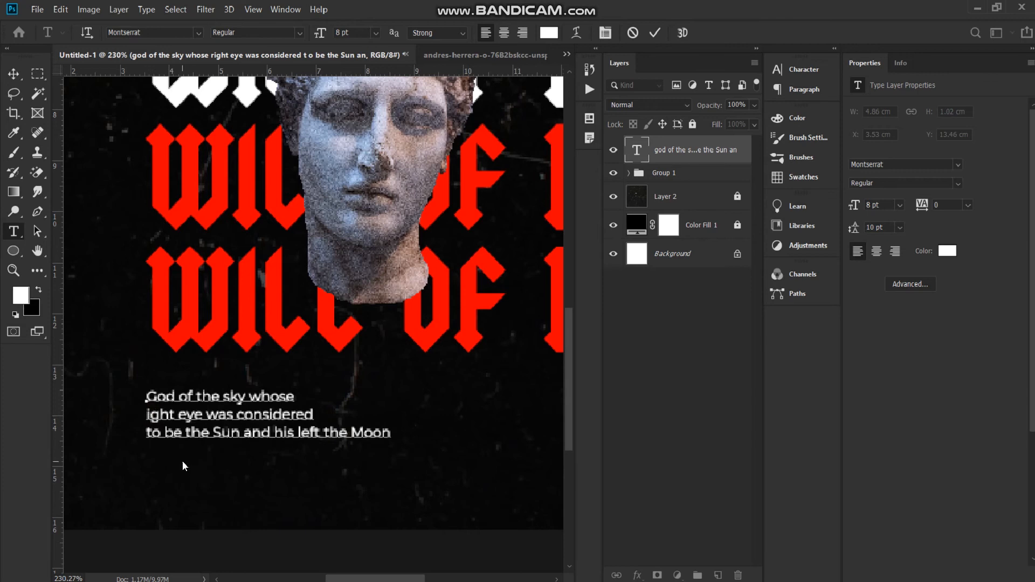
- Capitalise the first letters of the caption's second and third lines to read Right and To
key(BackSpace)
text(T)
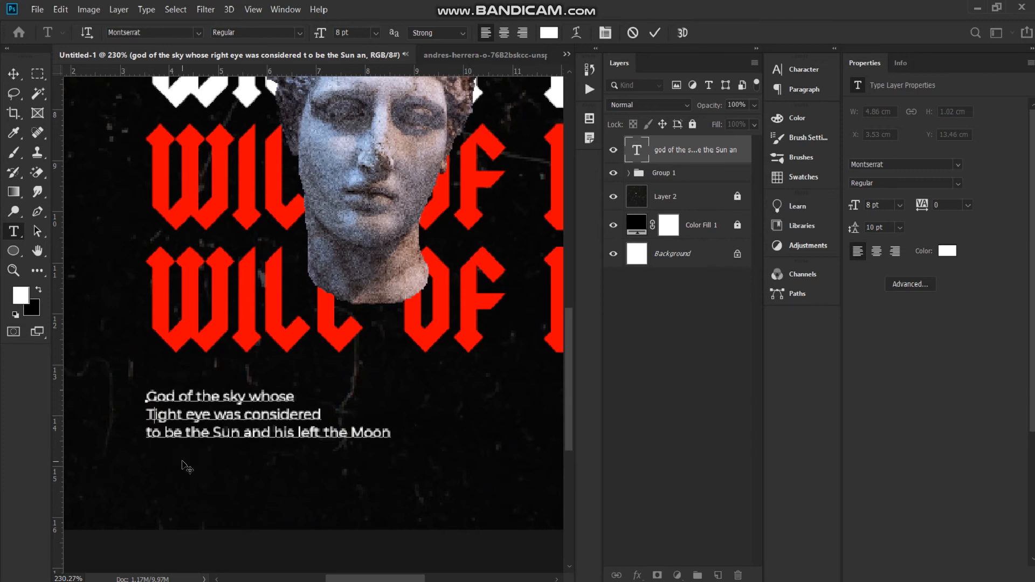
key(BackSpace)
text(R)
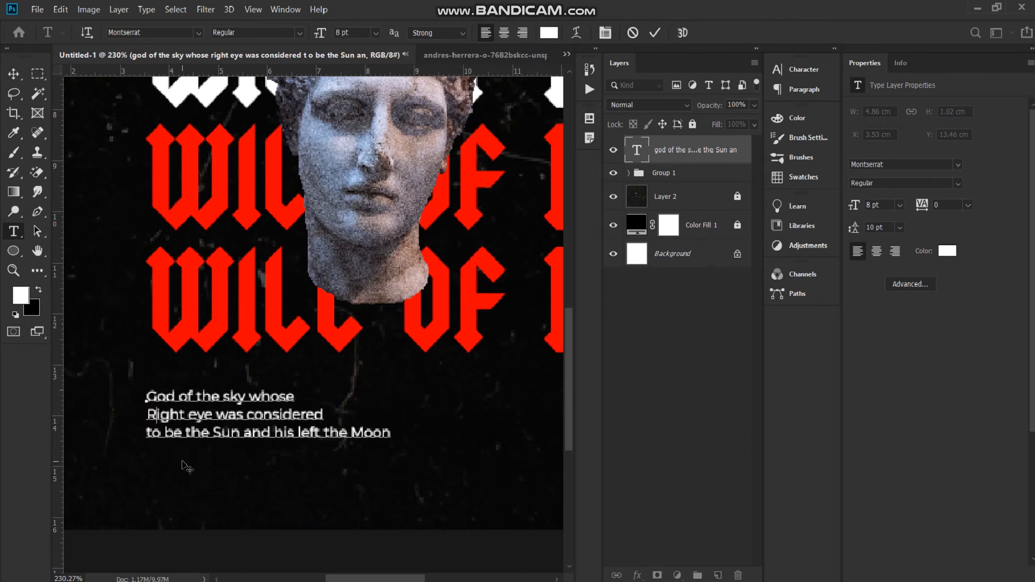
click(153, 433)
key(BackSpace)
text(T)
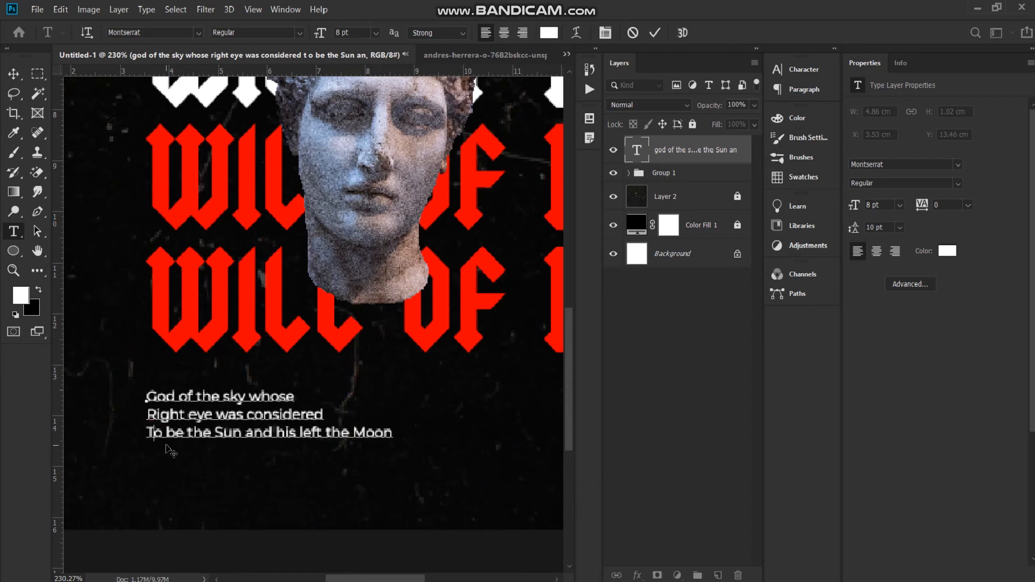
- Shift the finished caption to X 3.5 cm, Y 13.46 cm and deselect it
click(13, 73)
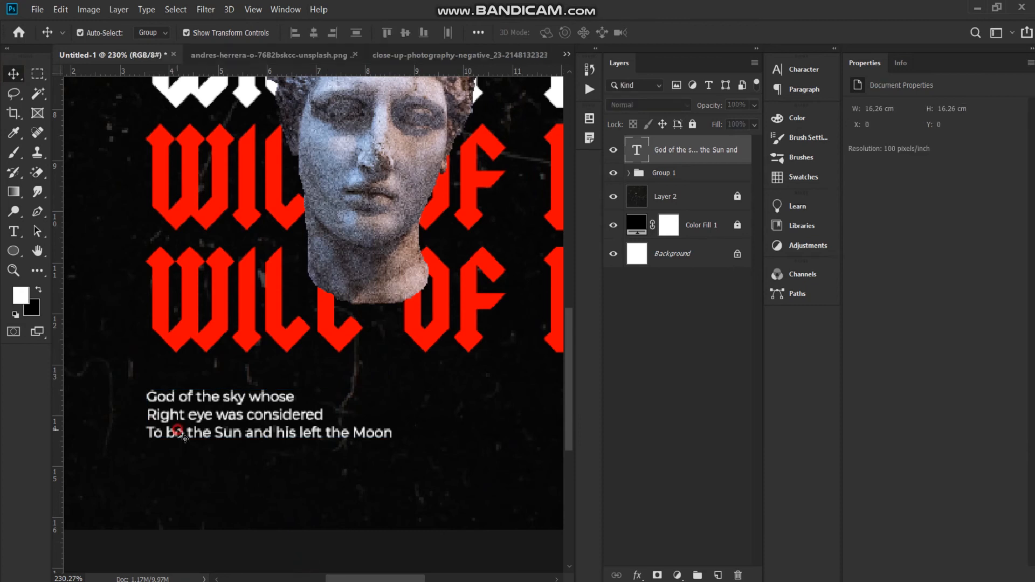
mouse_move(186, 429)
mouse_down()
mouse_move(194, 416)
mouse_move(181, 419)
mouse_up()
scroll(303, 352, down, 5)
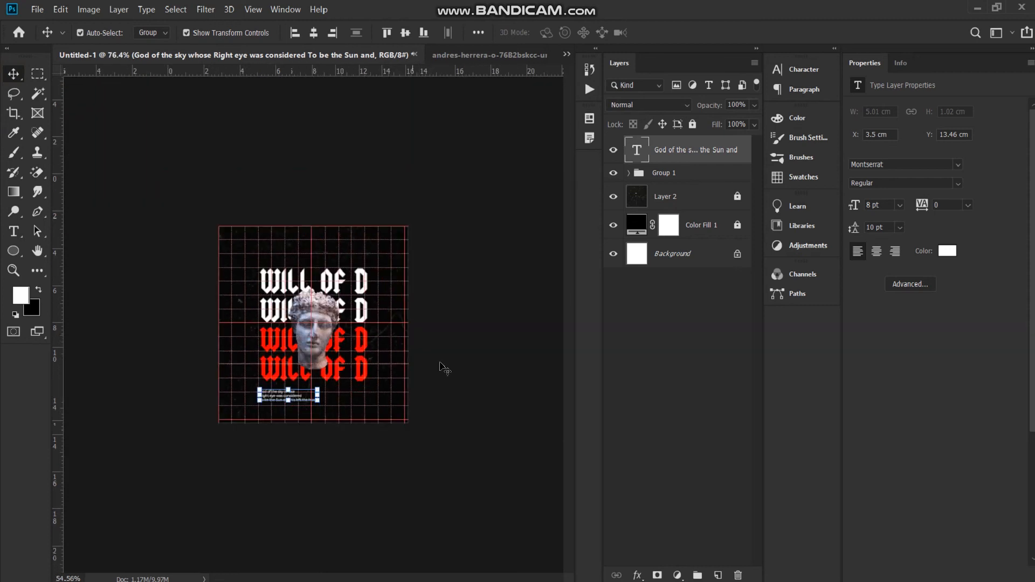
click(439, 372)
- Duplicate the caption above the first WILL OF D row, at X 3.5 cm, Y 1.77 cm
scroll(312, 327, up, 2)
scroll(294, 443, down, 2)
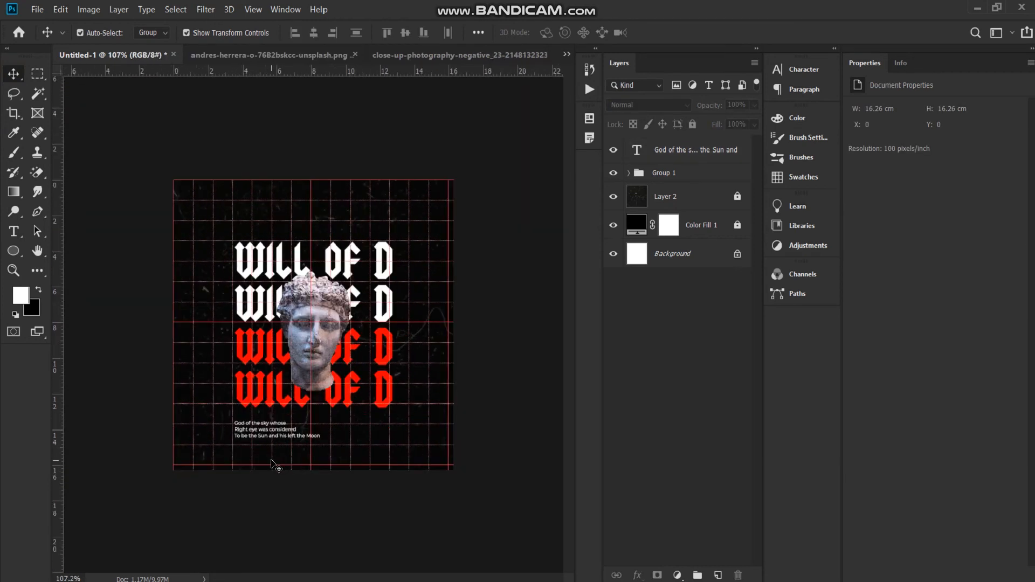
scroll(278, 466, up, 2)
scroll(277, 467, up, 1)
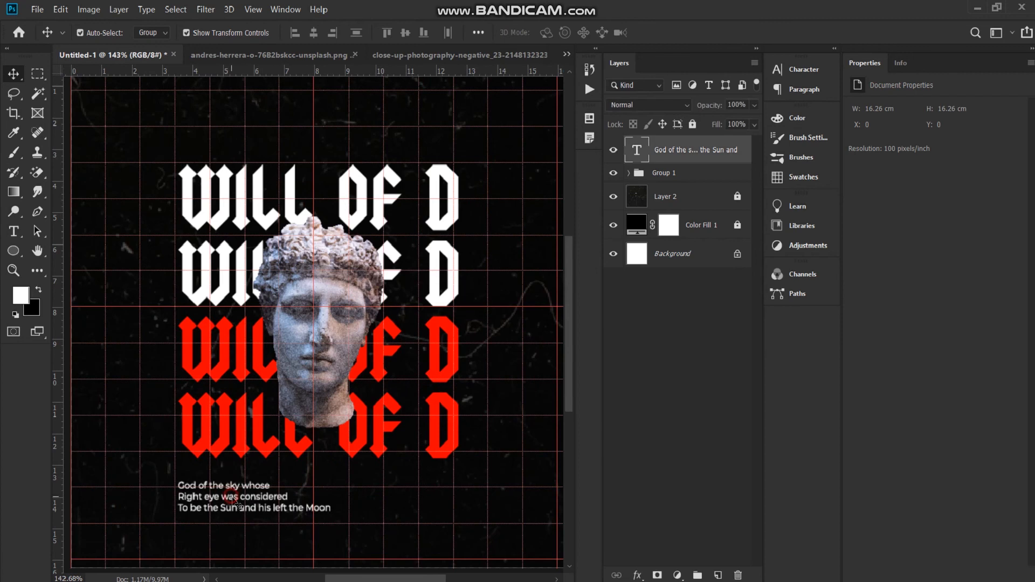
drag(233, 491, 244, 143)
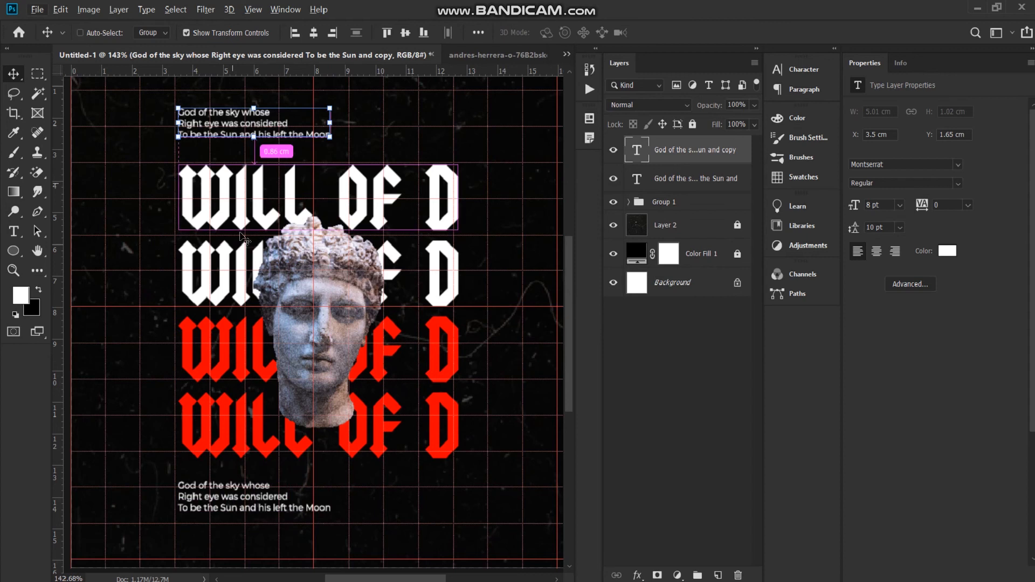
ctrl+click(230, 510)
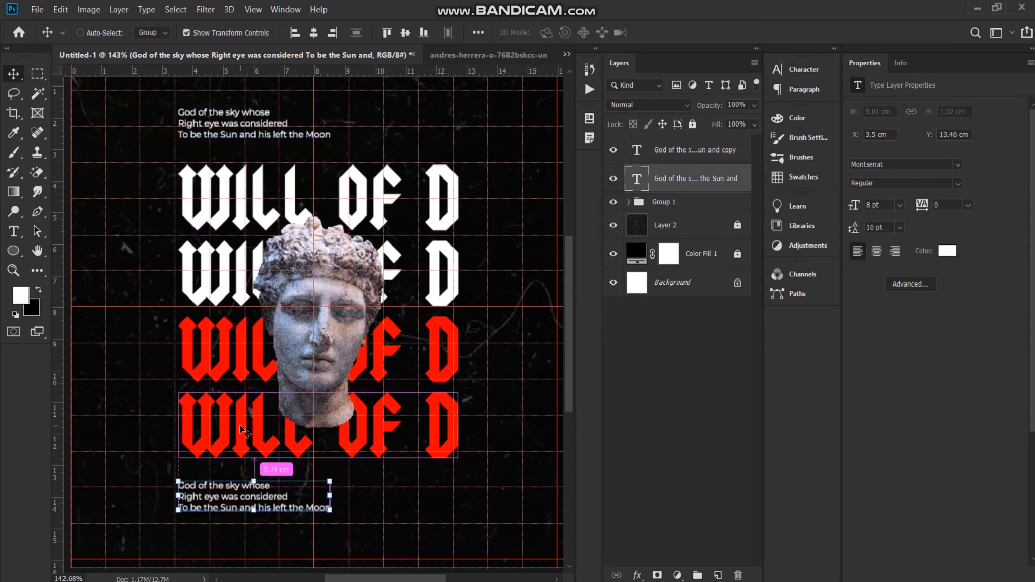
drag(236, 130, 236, 135)
- Set the copied caption's text size to 30 pt and clear its wording
double_click(236, 135)
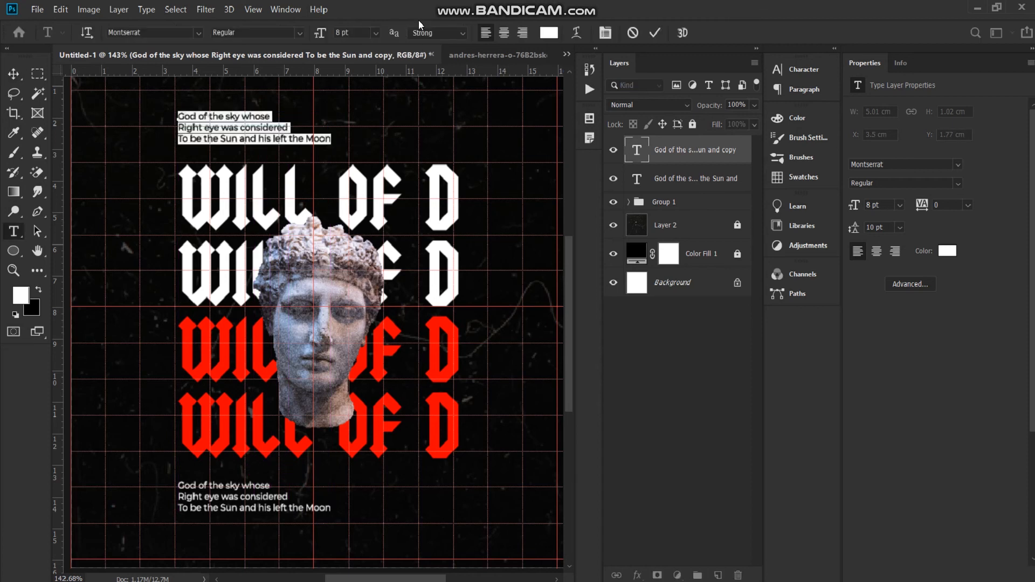
click(376, 33)
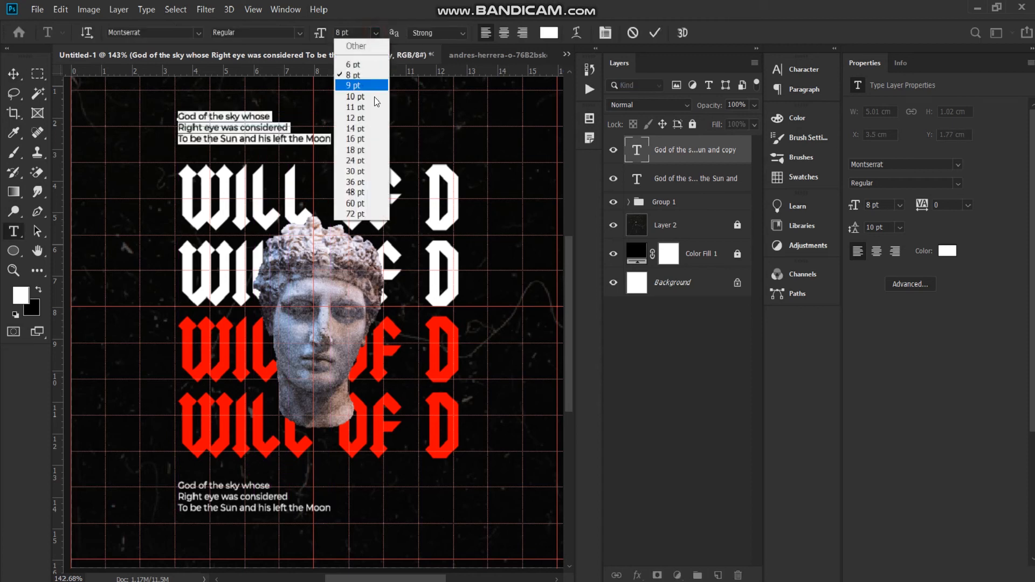
click(355, 171)
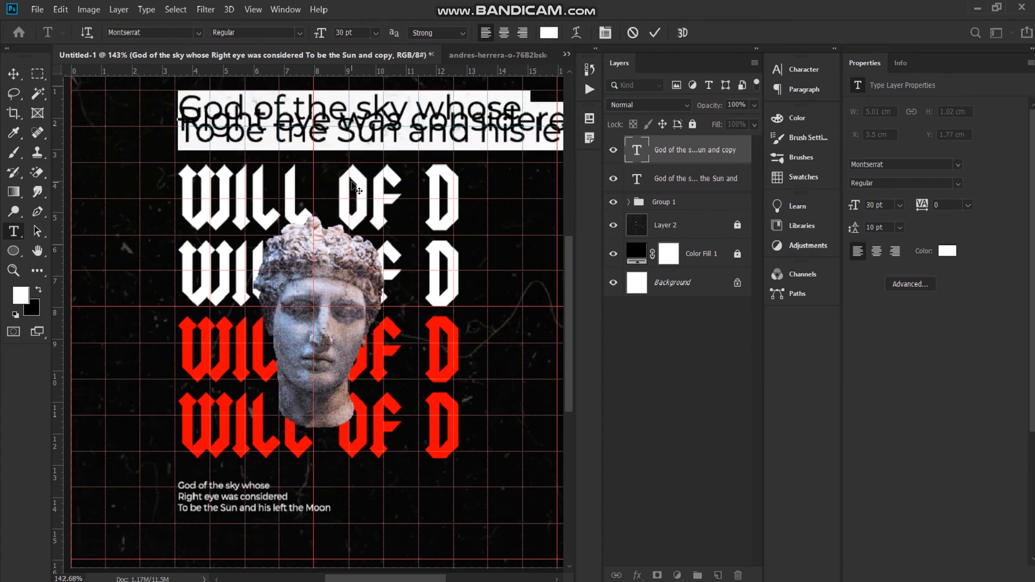
text(P)
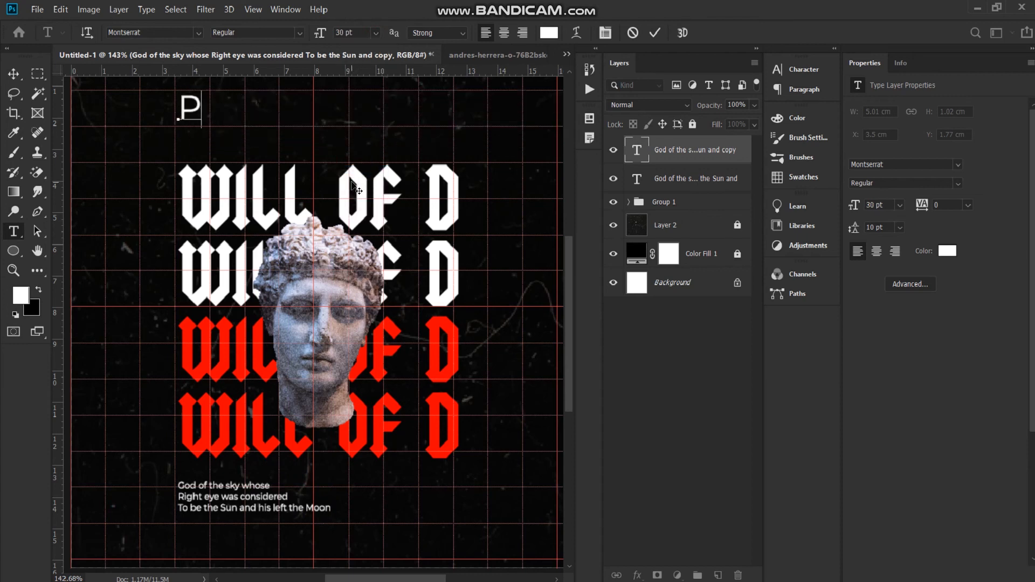
key(BackSpace)
- Try POSEIDON in the Grotters font as the heading and erase the word
click(197, 33)
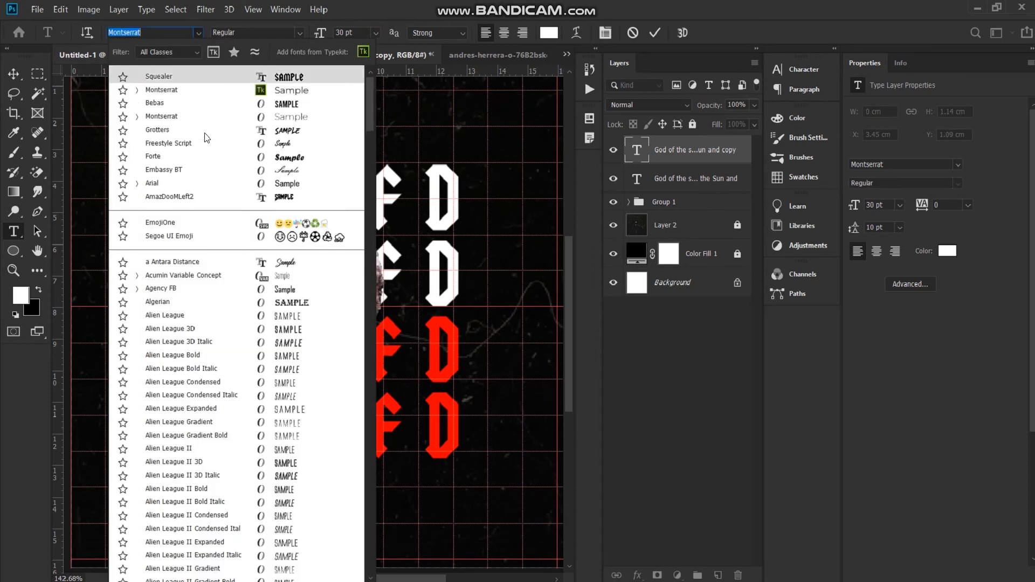
click(205, 133)
text(S)
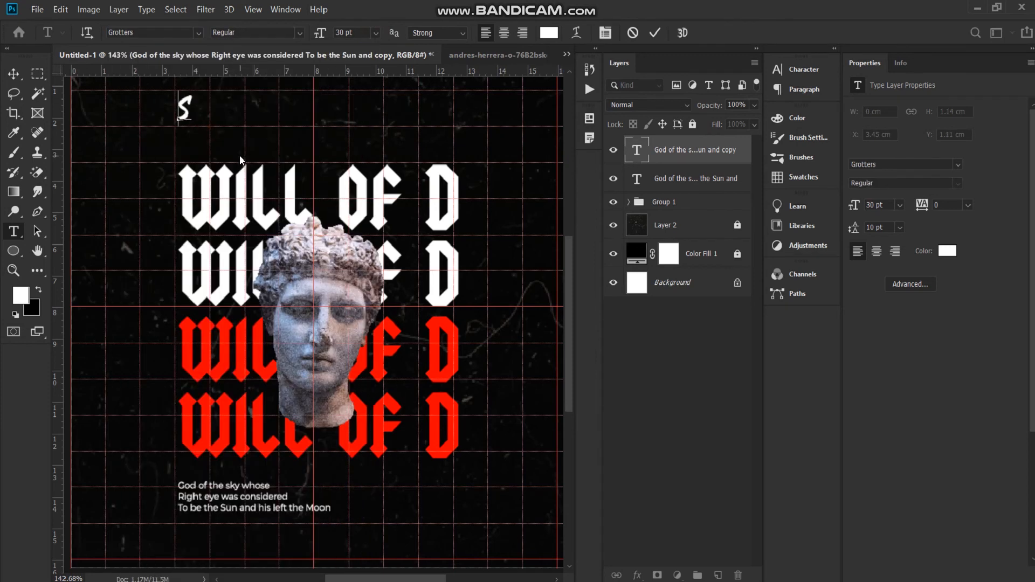
key(BackSpace)
text(POSE)
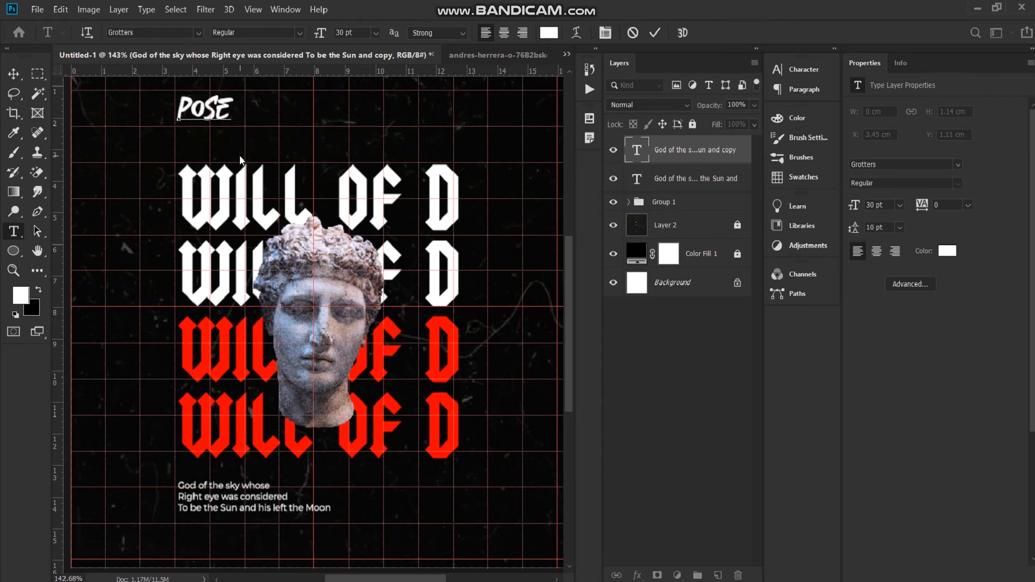
text(IDON)
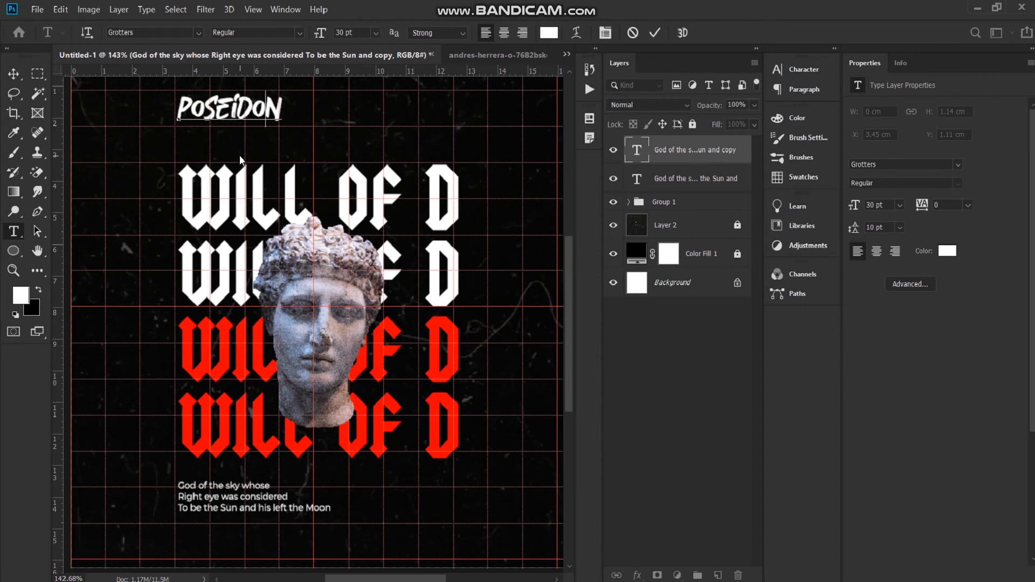
key(BackSpace)
key(BackSpace)
key(BackSpace)
key(BackSpace)
key(BackSpace)
key(BackSpace)
key(BackSpace)
key(BackSpace)
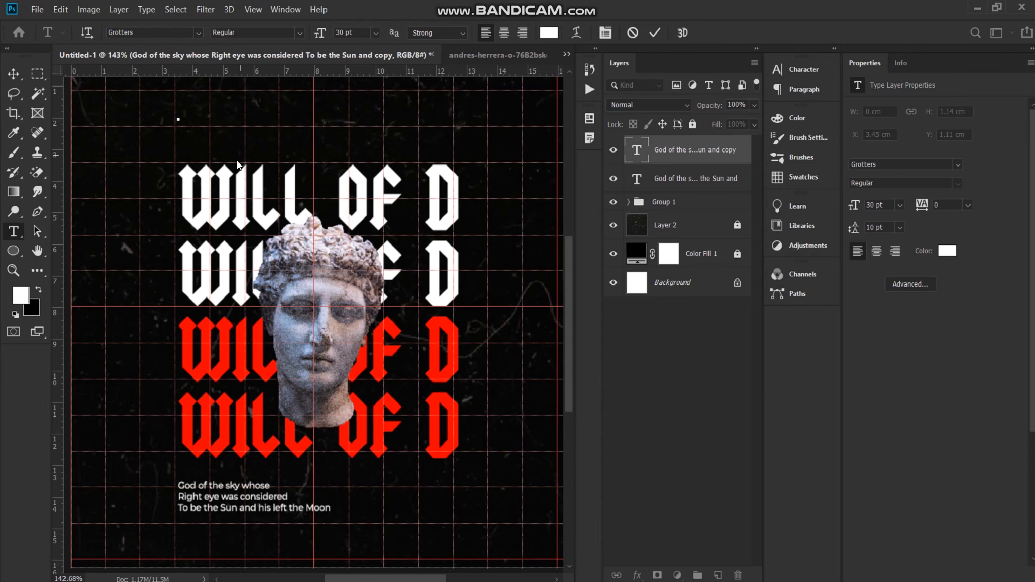
- Enter the heading URANUS & POSEIDON in the Bebas font and move it to X 3.45 cm, Y 1.82 cm
click(199, 34)
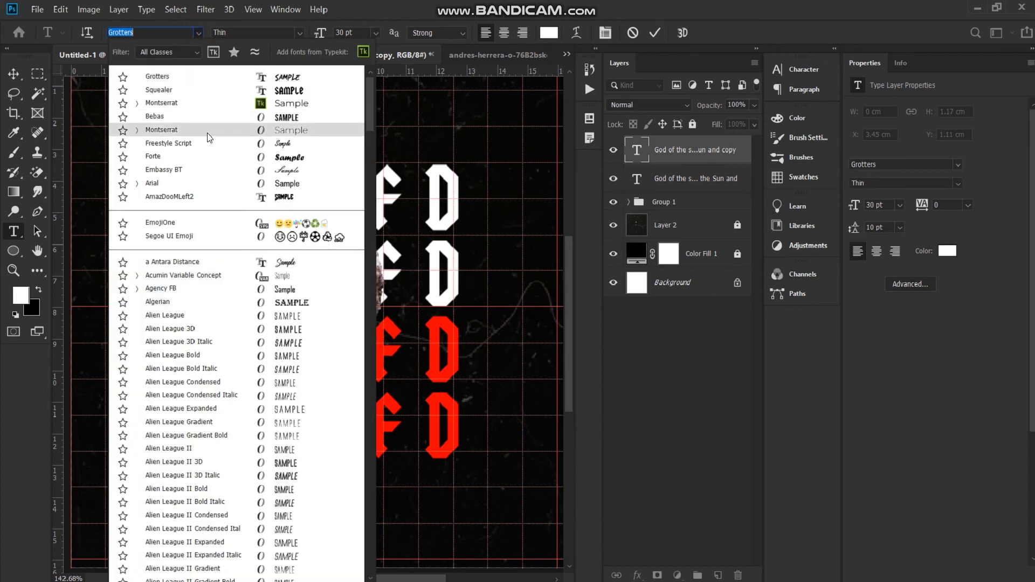
click(190, 116)
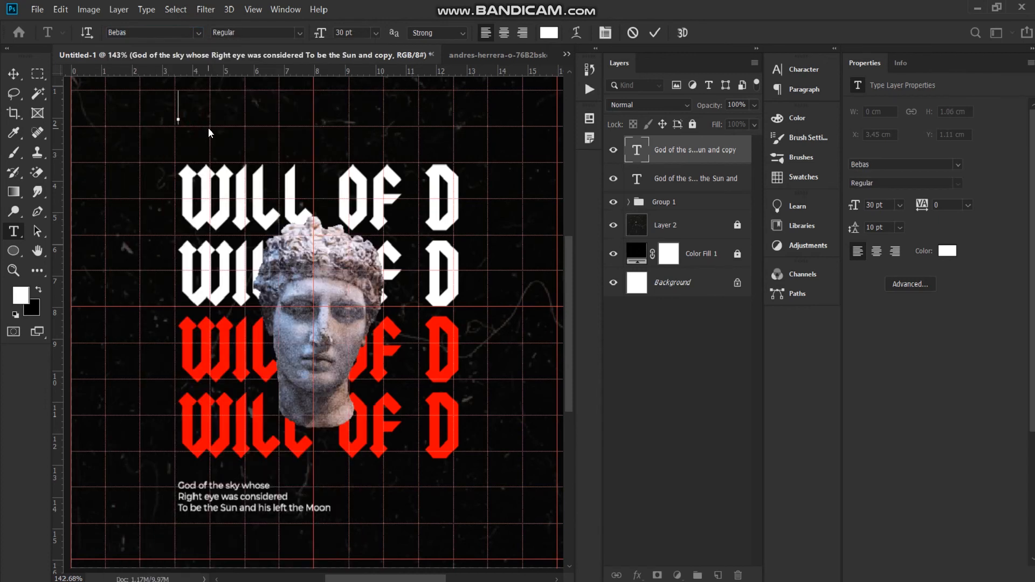
text(UR)
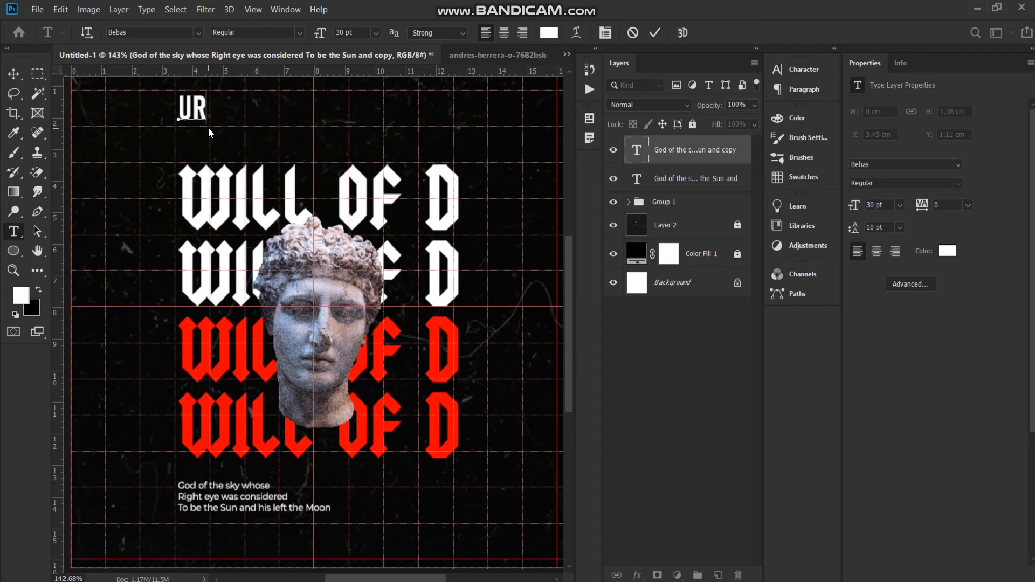
text(ANUS )
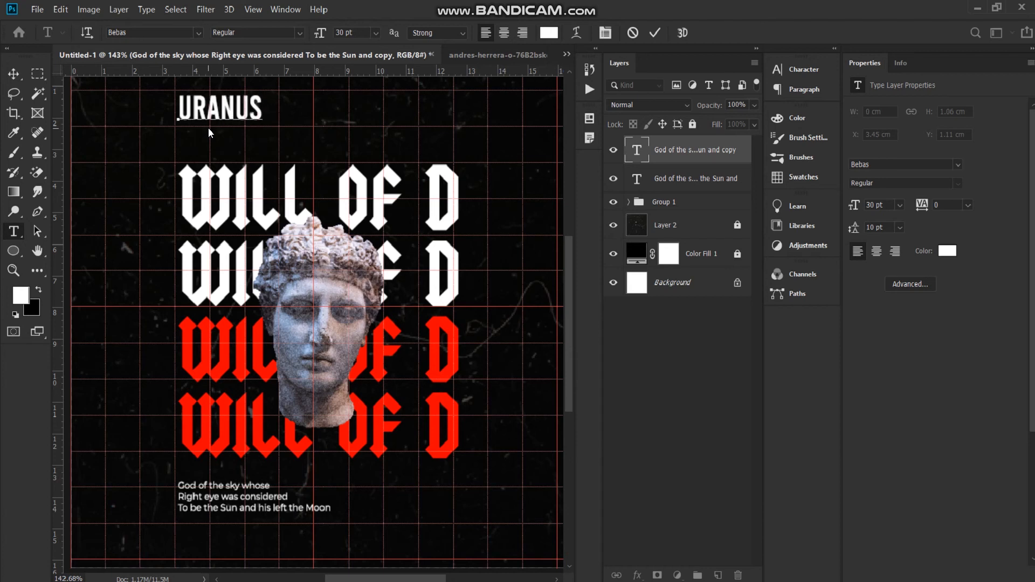
text(& POSEIDON)
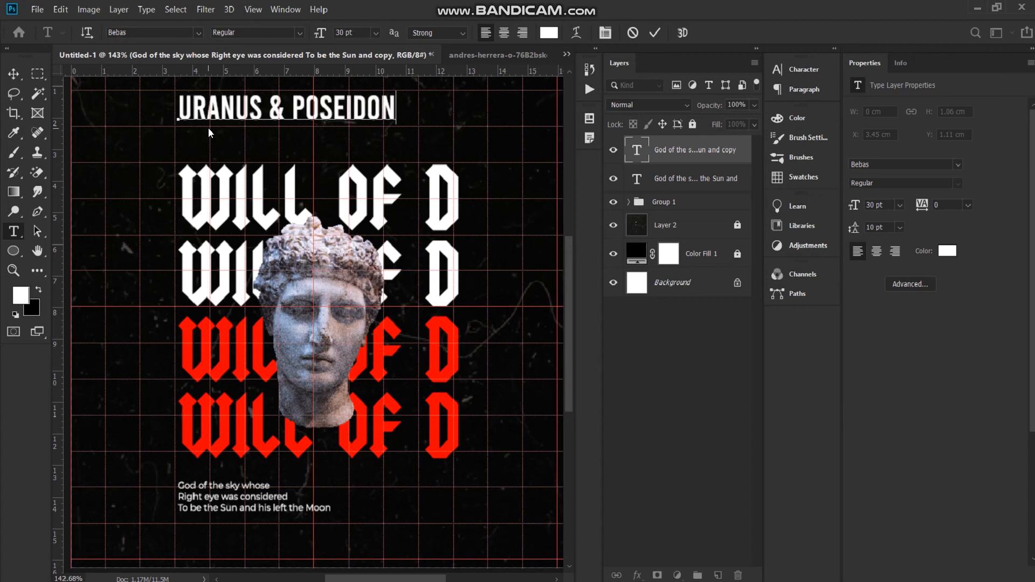
click(13, 74)
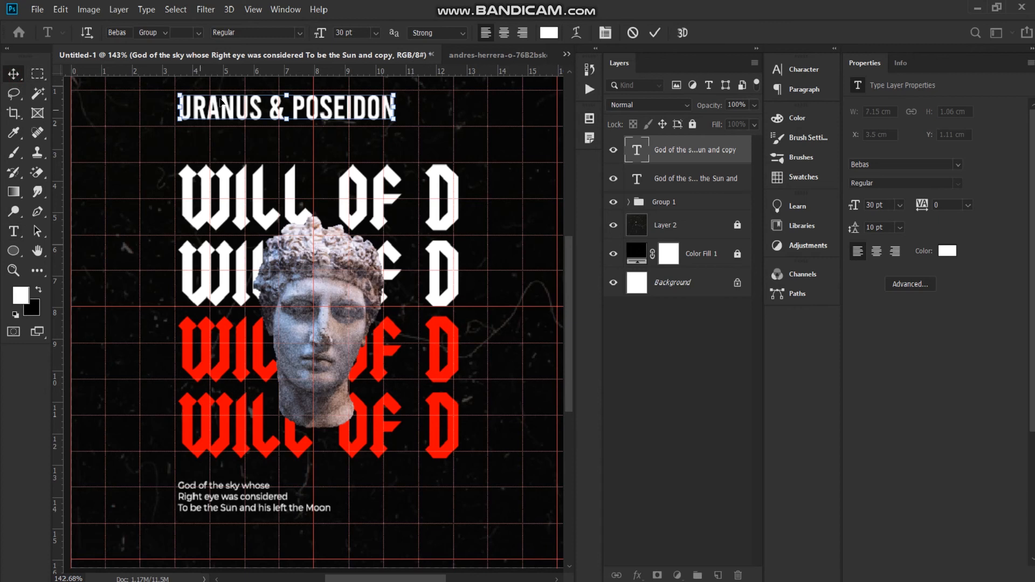
drag(219, 111, 213, 141)
- Set the heading's tracking to 125 so it spans the width of the WILL OF D rows
double_click(214, 142)
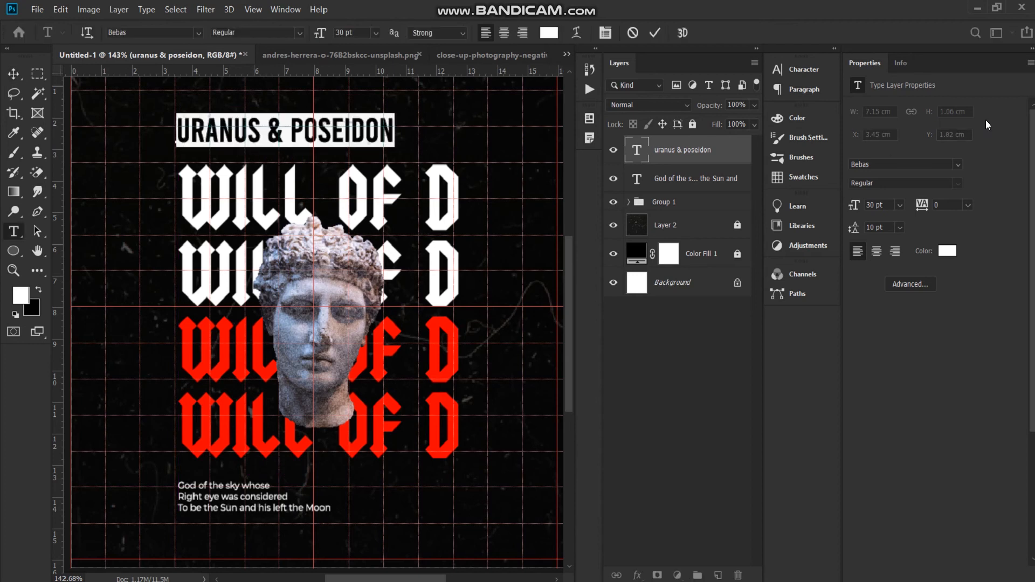
drag(918, 206, 922, 207)
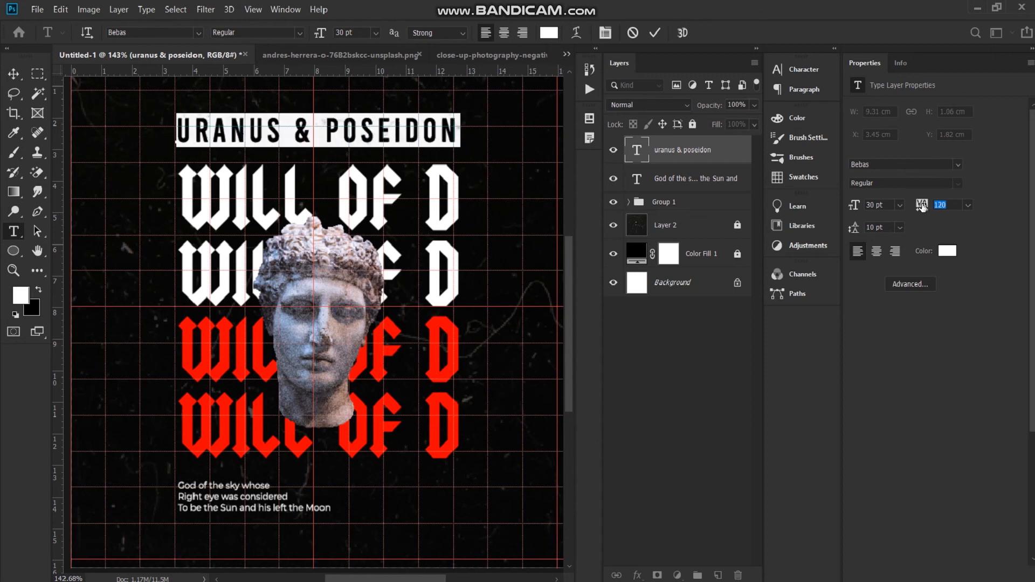
click(940, 207)
text(5)
key(Return)
click(14, 73)
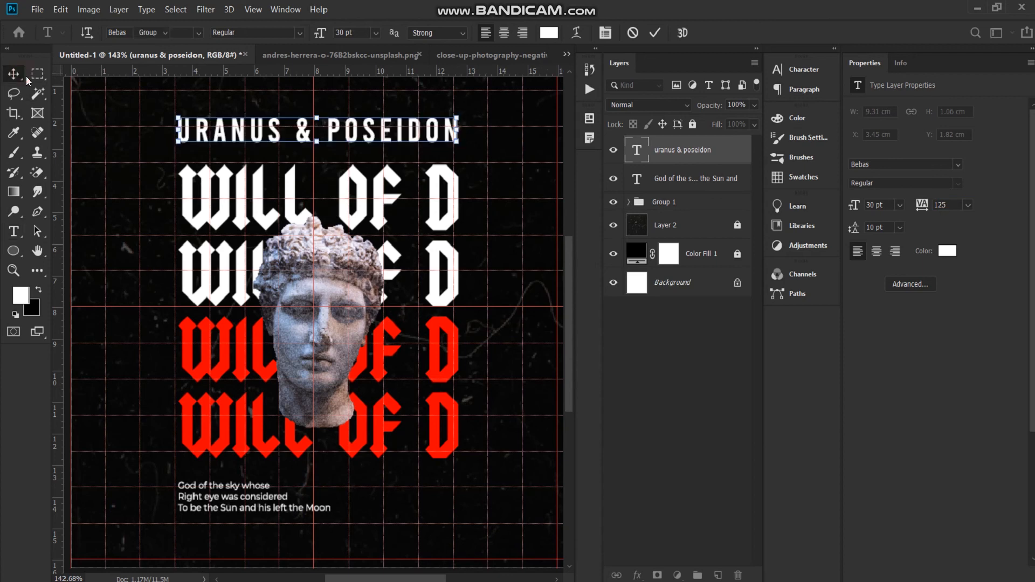
- Hide the grid and guides and examine the layout of the heading, rows, statue head and caption
scroll(273, 288, down, 5)
click(469, 425)
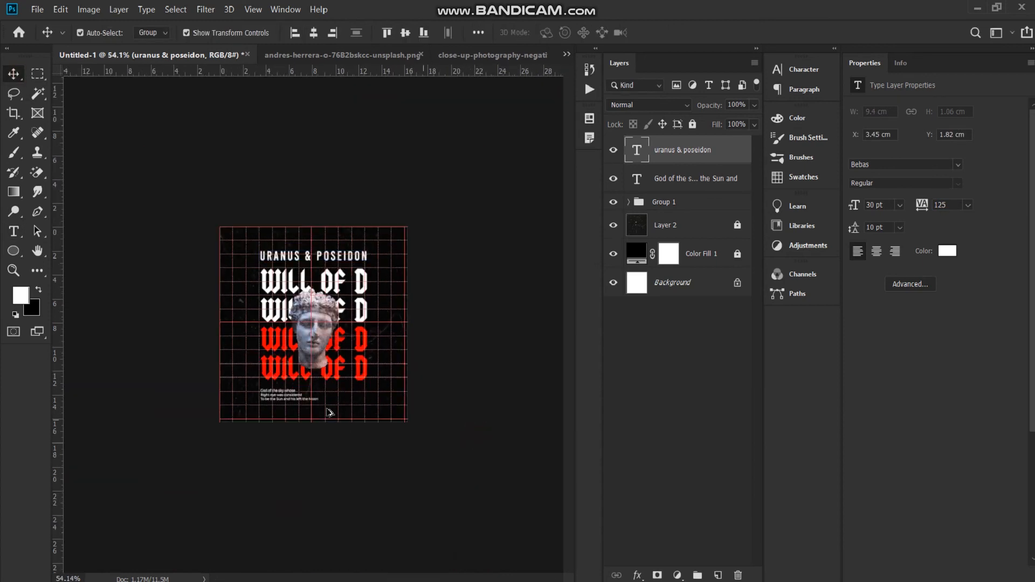
scroll(317, 414, up, 5)
scroll(313, 415, down, 3)
key(ctrl+h)
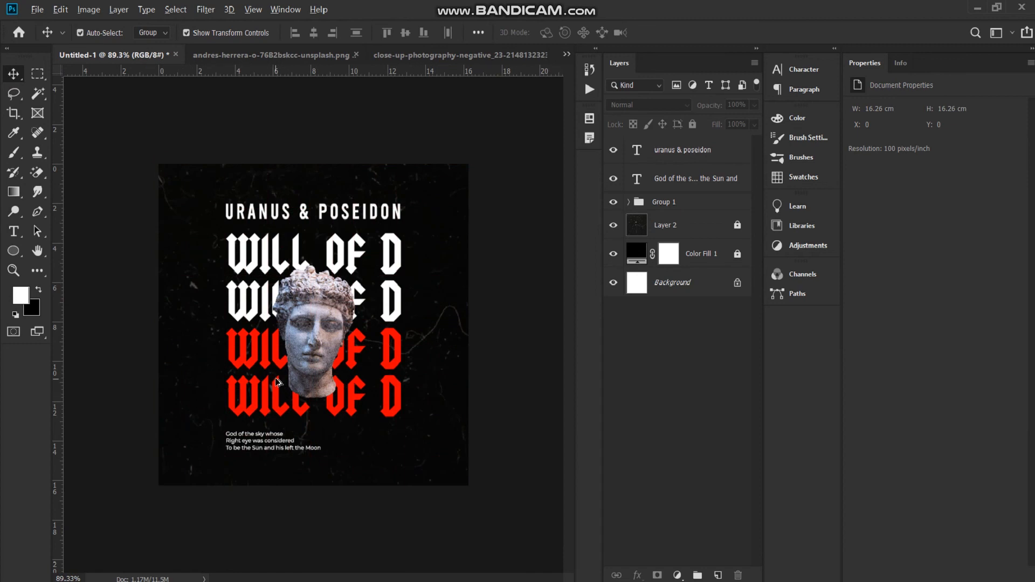
scroll(279, 387, down, 2)
scroll(278, 389, up, 4)
scroll(278, 389, down, 2)
scroll(259, 410, up, 2)
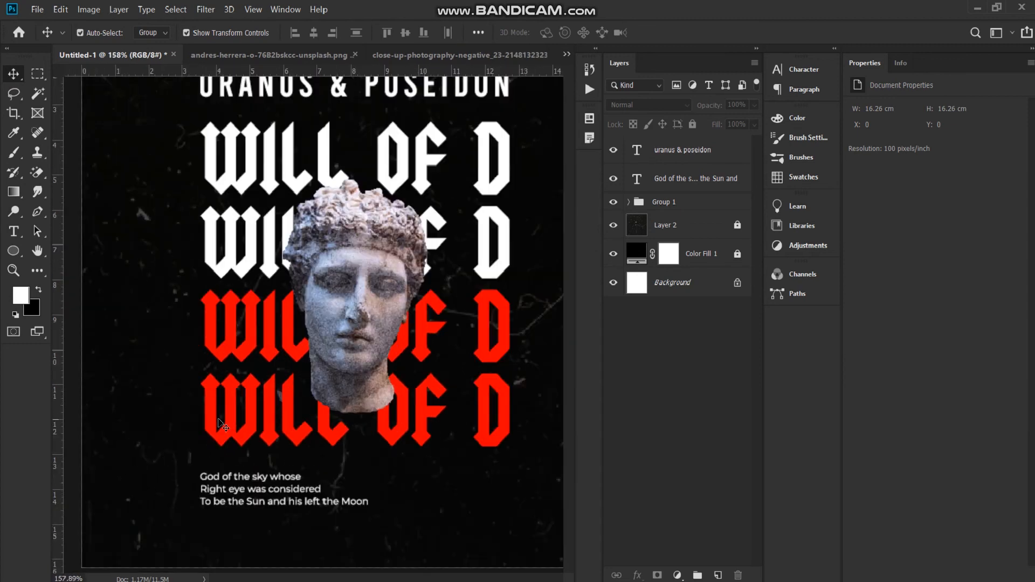
scroll(227, 475, down, 1)
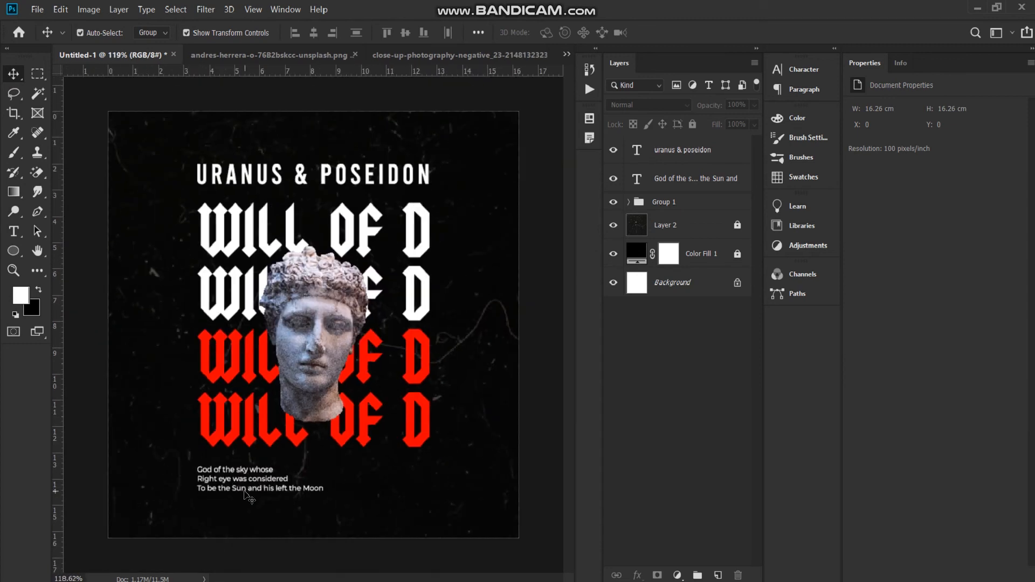
- Right-align the caption text and move it to X 7.69 cm, Y 13.46 cm, flush with the right end of the WILL OF D rows
click(242, 489)
double_click(239, 488)
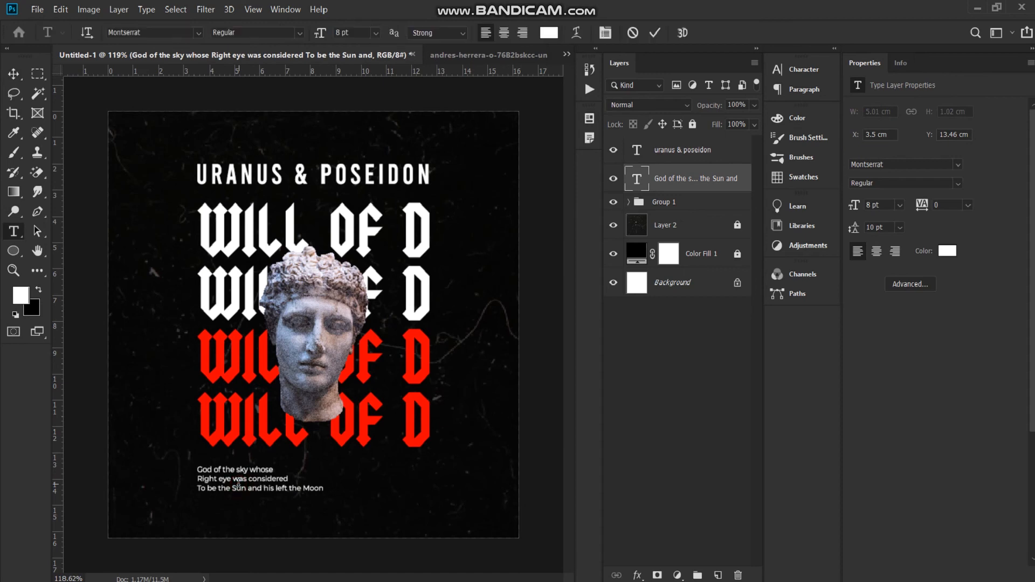
click(522, 33)
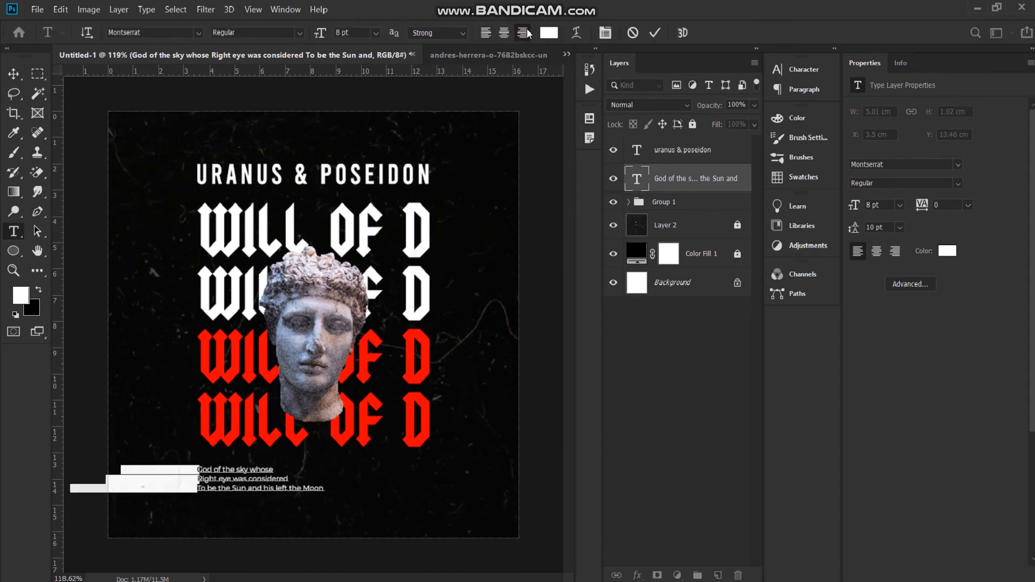
click(14, 74)
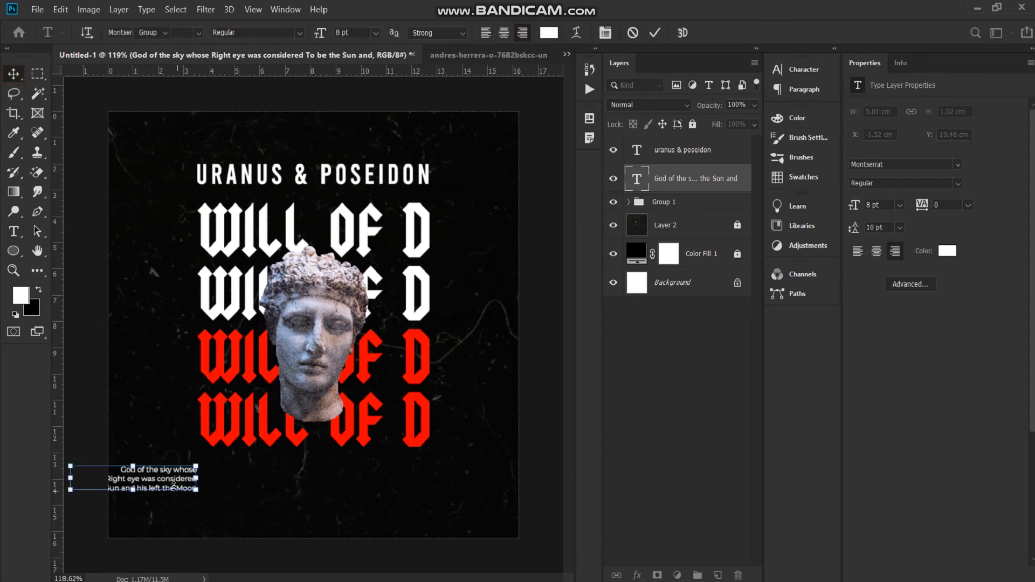
drag(205, 488, 410, 484)
key(ctrl+apostrophe)
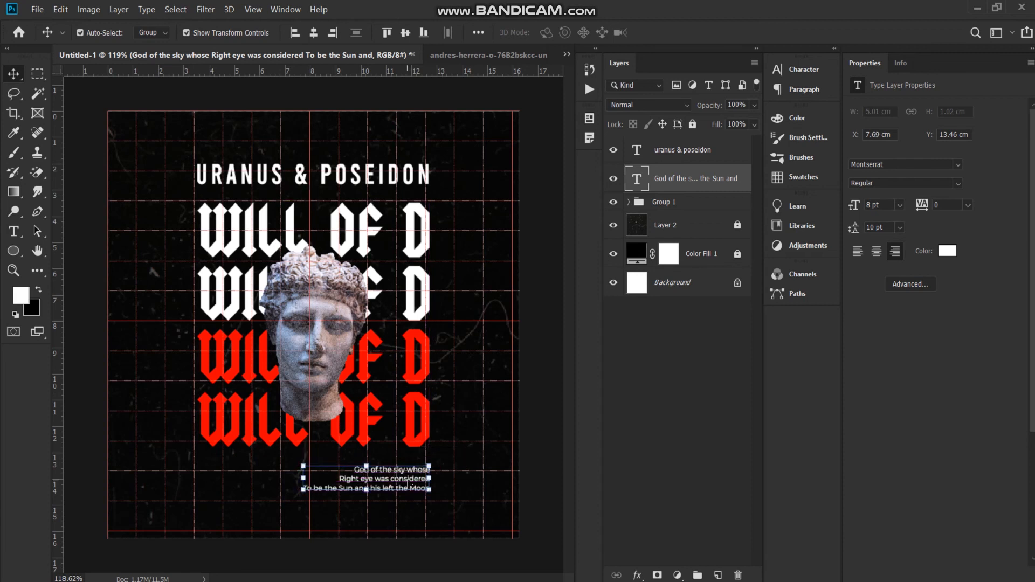
- Center-align the URANUS & POSEIDON heading and move it back over the WILL OF D rows at X 3.45 cm, Y 1.82 cm
double_click(637, 149)
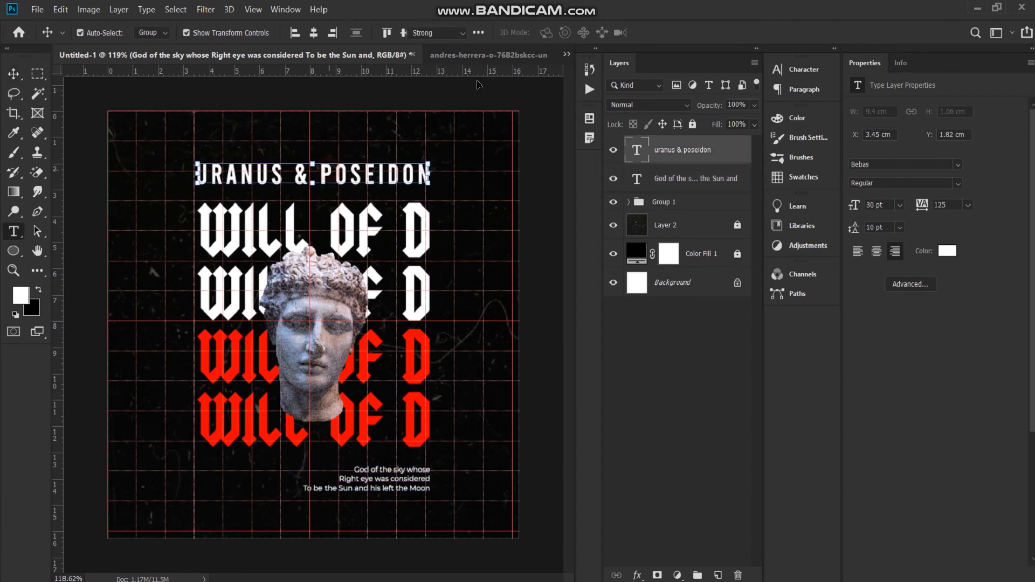
click(507, 32)
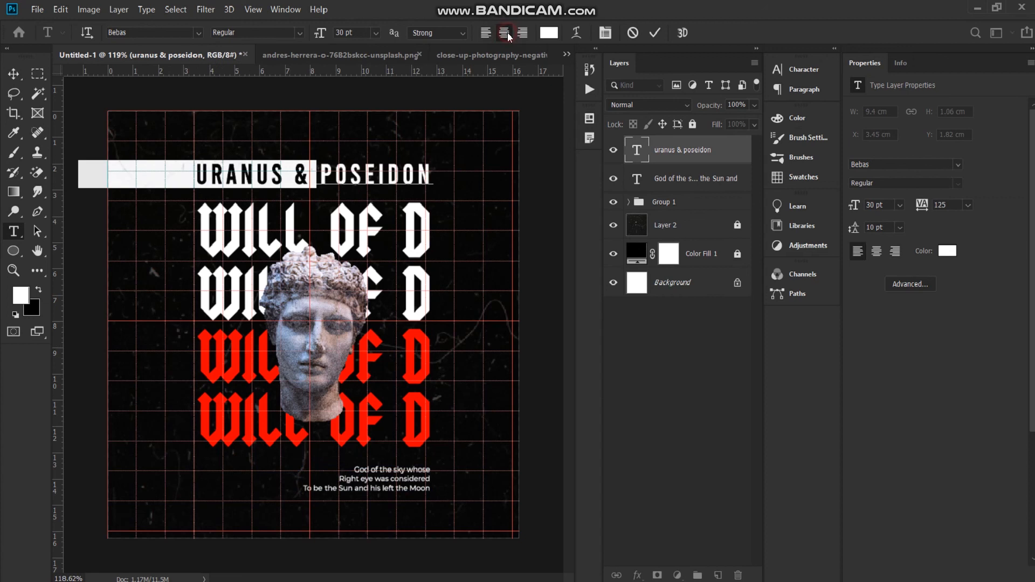
click(13, 74)
drag(205, 172, 326, 178)
scroll(330, 273, down, 5)
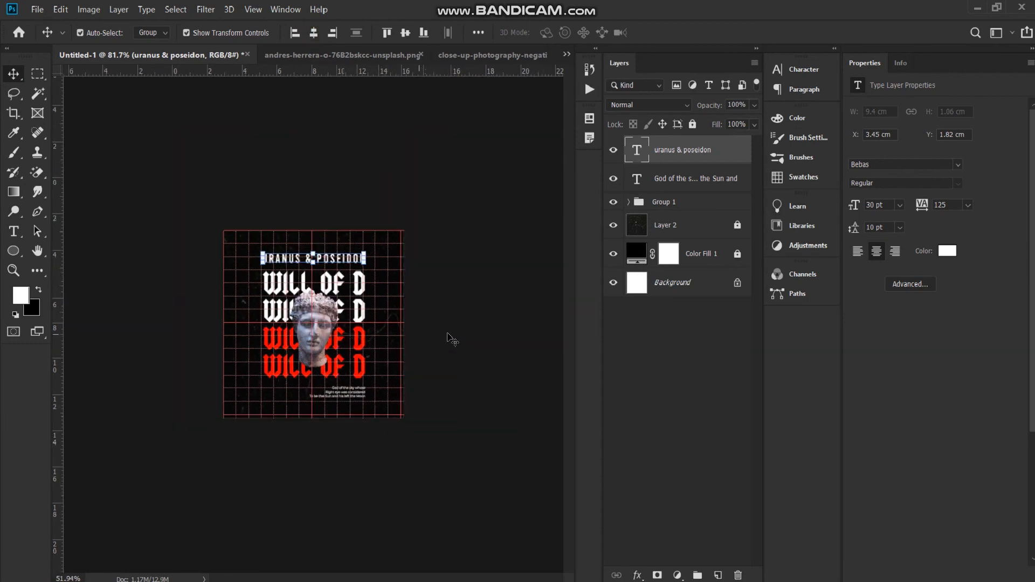
click(456, 344)
scroll(346, 350, up, 5)
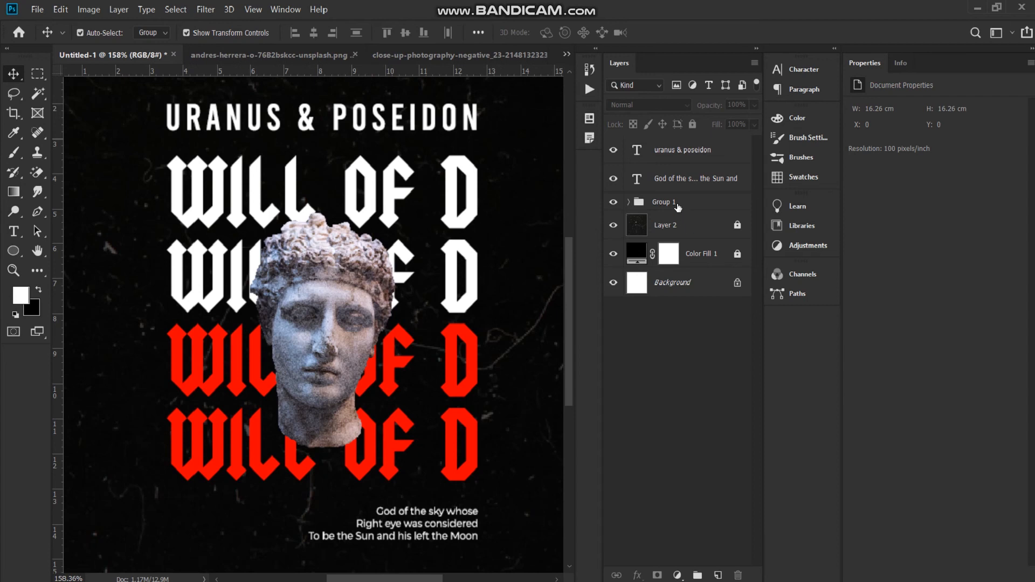
- Try Satin, Color Overlay, Gradient Overlay, Outer Glow and Drop Shadow effects on Group 1 and discard them
click(688, 204)
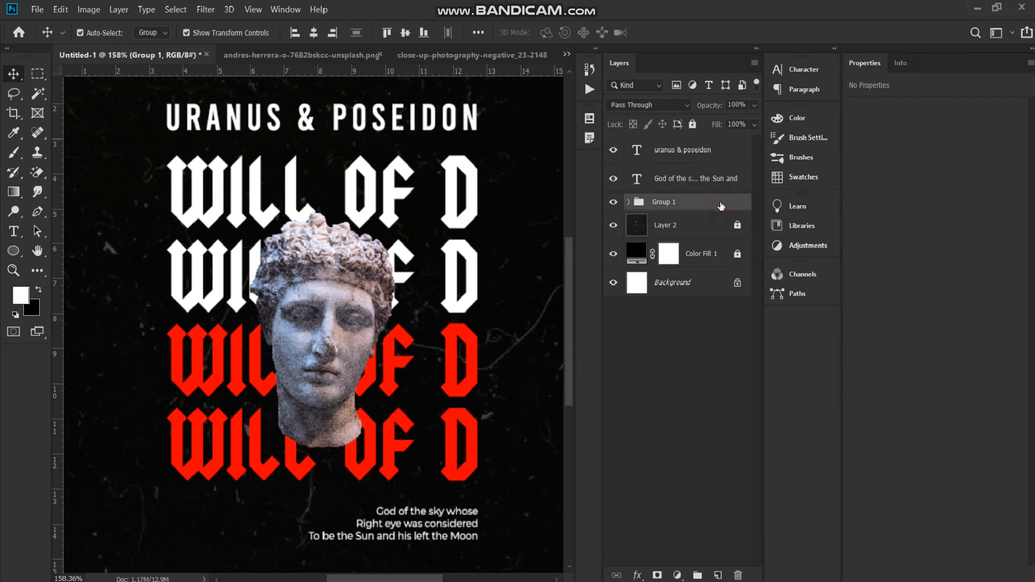
double_click(724, 197)
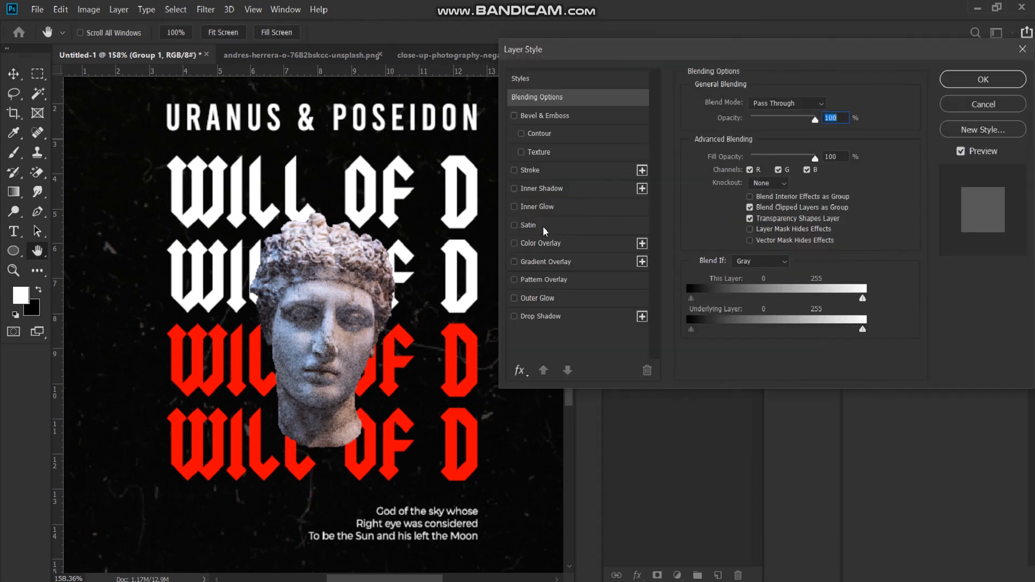
click(513, 225)
click(514, 225)
click(514, 244)
click(514, 243)
click(514, 262)
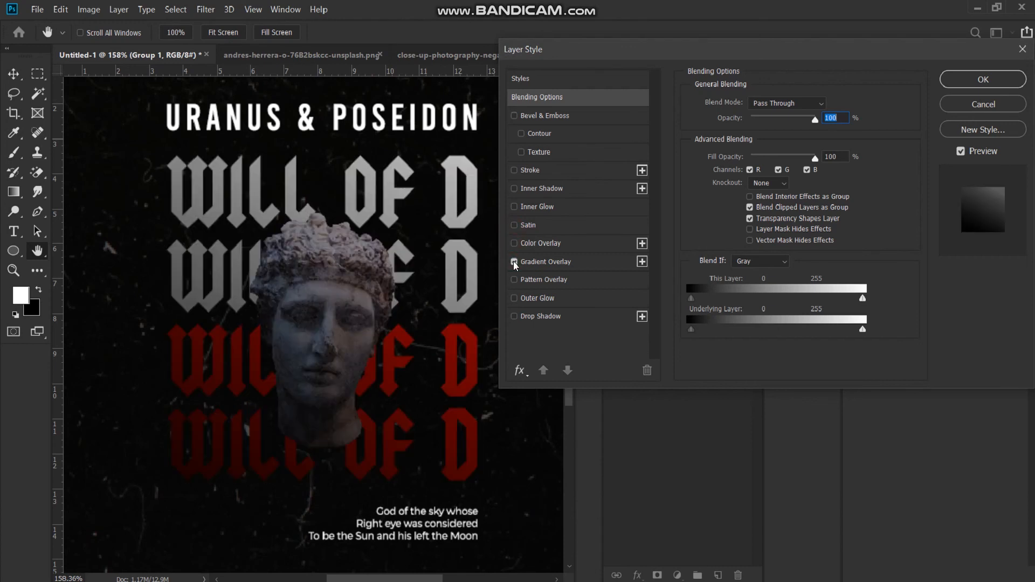
click(514, 262)
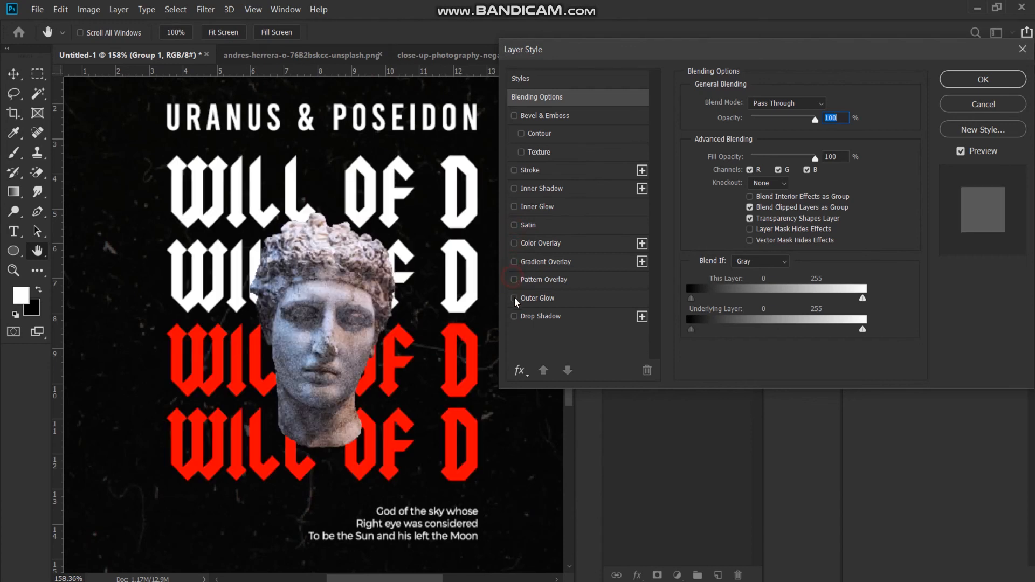
click(514, 299)
click(514, 298)
click(514, 316)
click(514, 316)
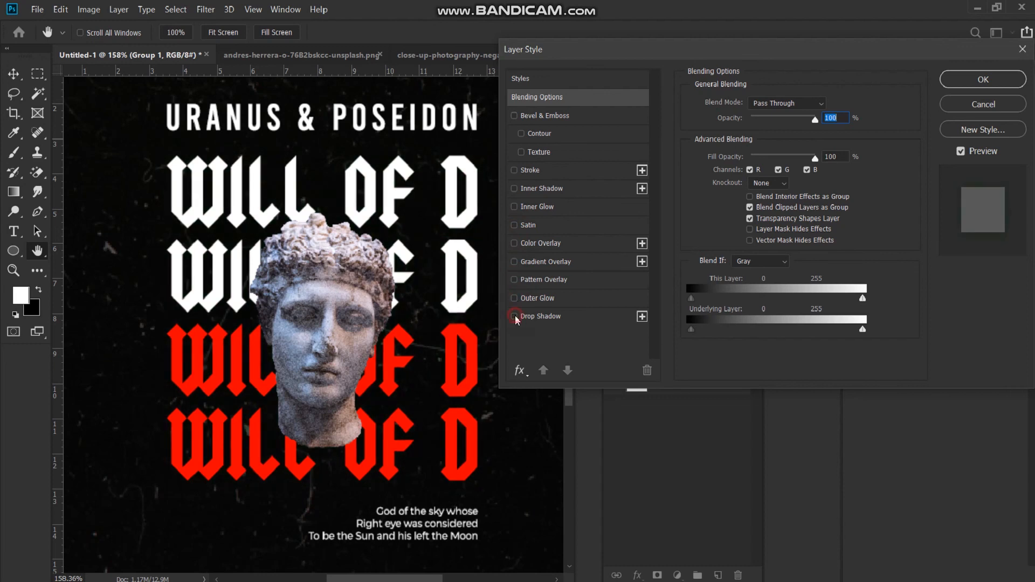
click(958, 105)
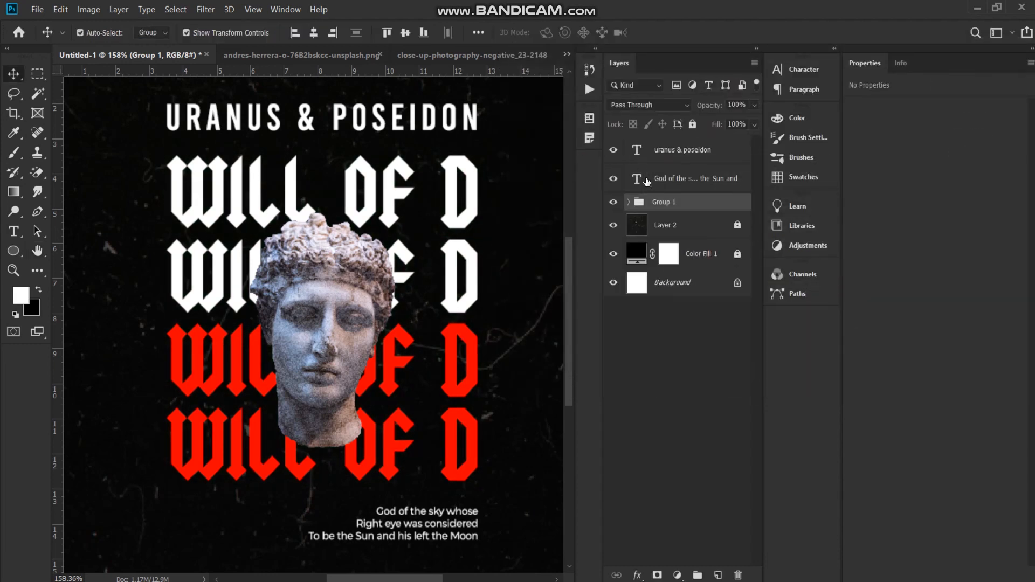
- Group the four WILL OF D text layers inside Group 1, leaving the statue head layer outside the new group
click(629, 202)
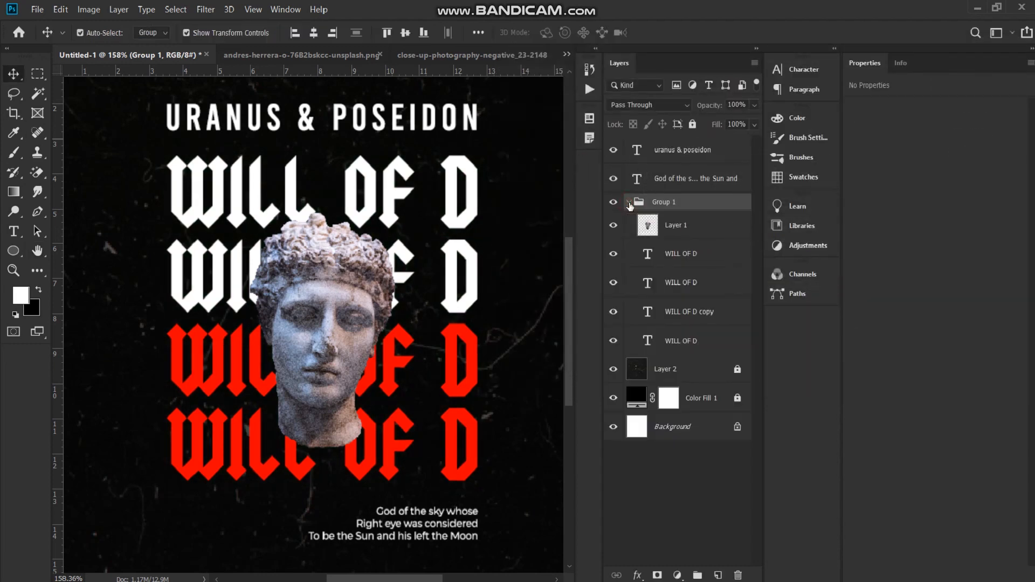
click(726, 258)
shift+click(719, 344)
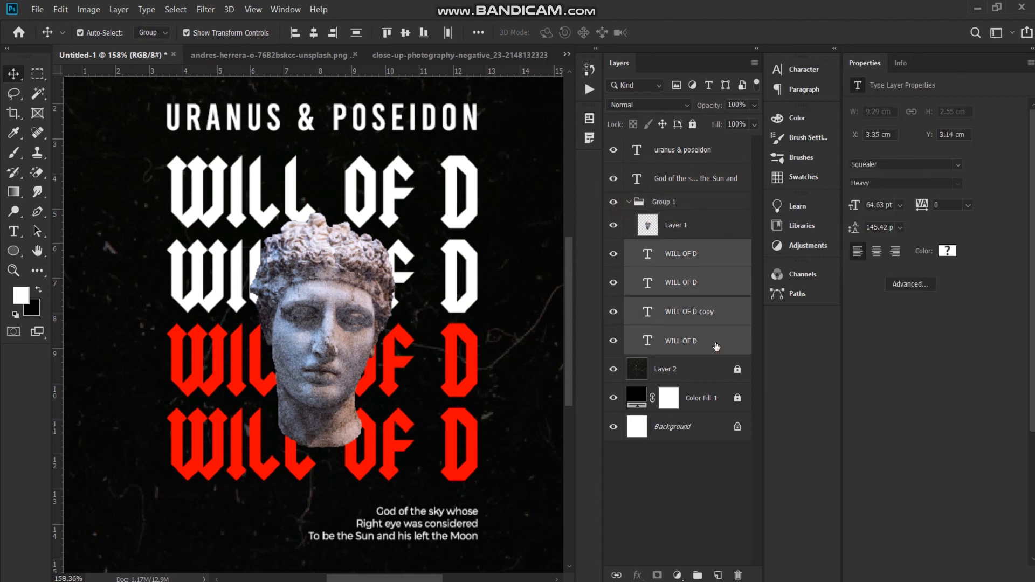
key(ctrl+g)
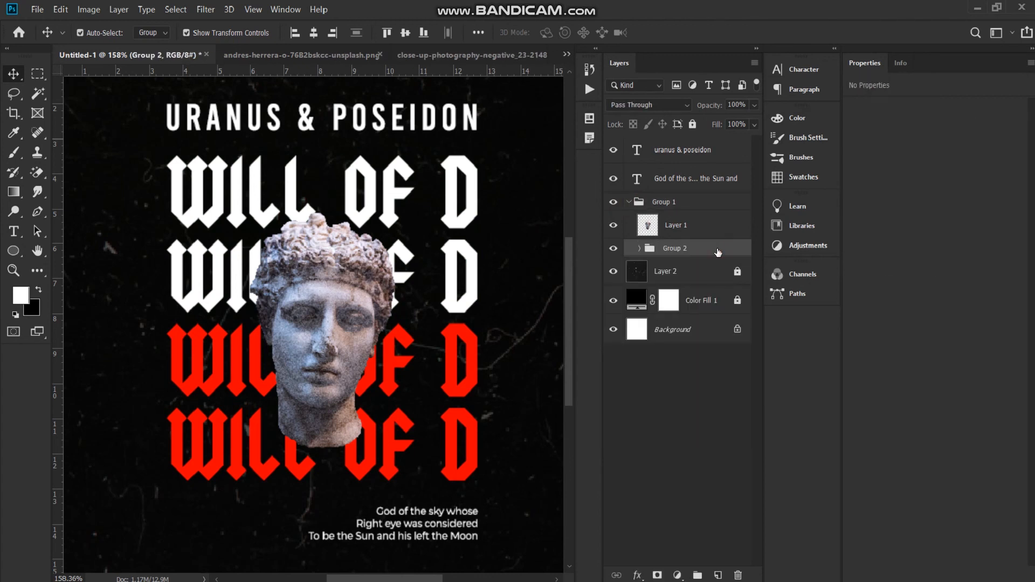
key(h)
- Try layer effects such as Satin, Inner Glow, Inner Shadow, Stroke and Bevel & Emboss on the WILL OF D group and discard them
double_click(718, 249)
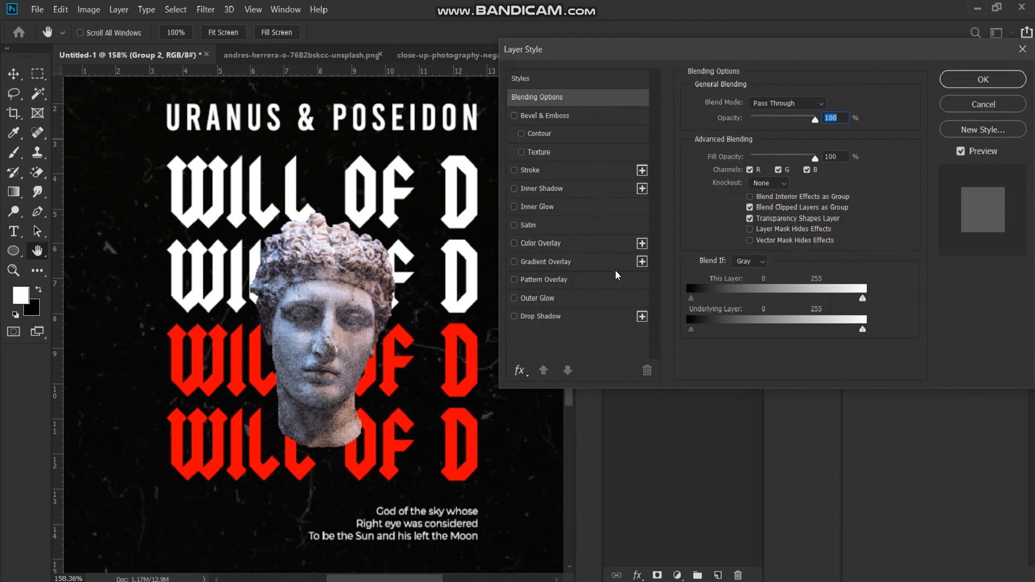
click(514, 316)
click(514, 317)
click(515, 262)
click(515, 262)
click(514, 243)
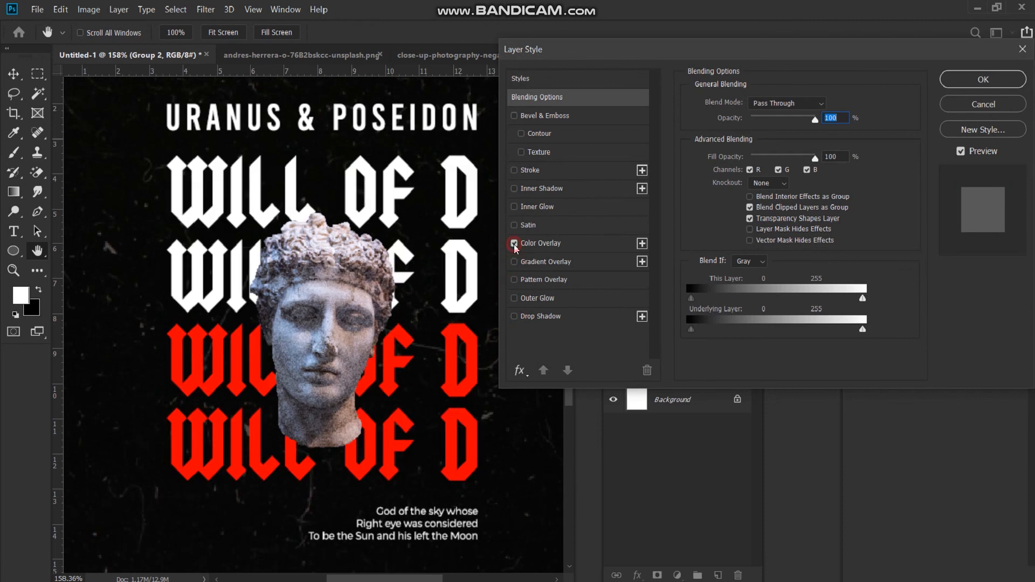
click(514, 243)
click(514, 226)
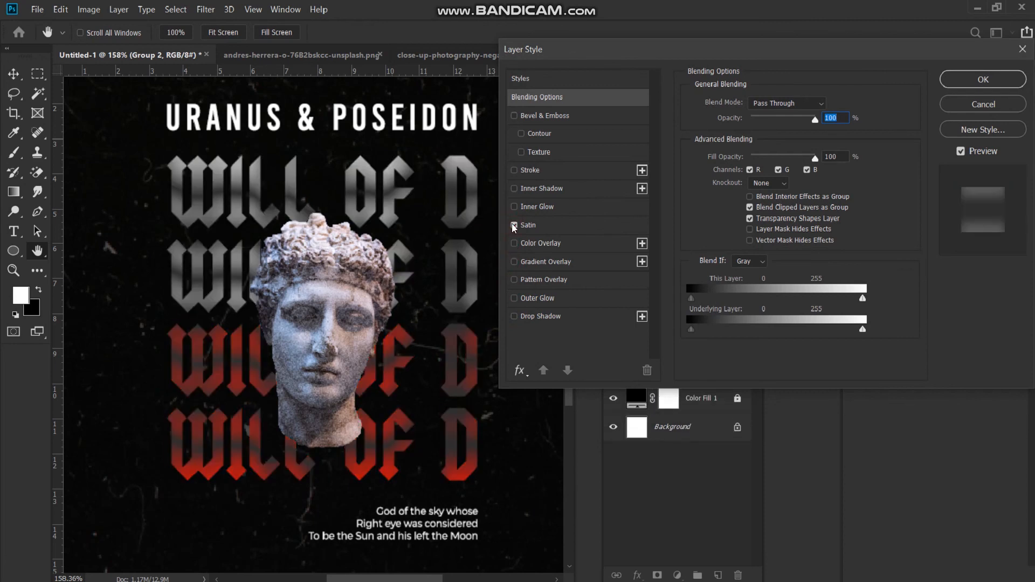
click(513, 225)
click(514, 207)
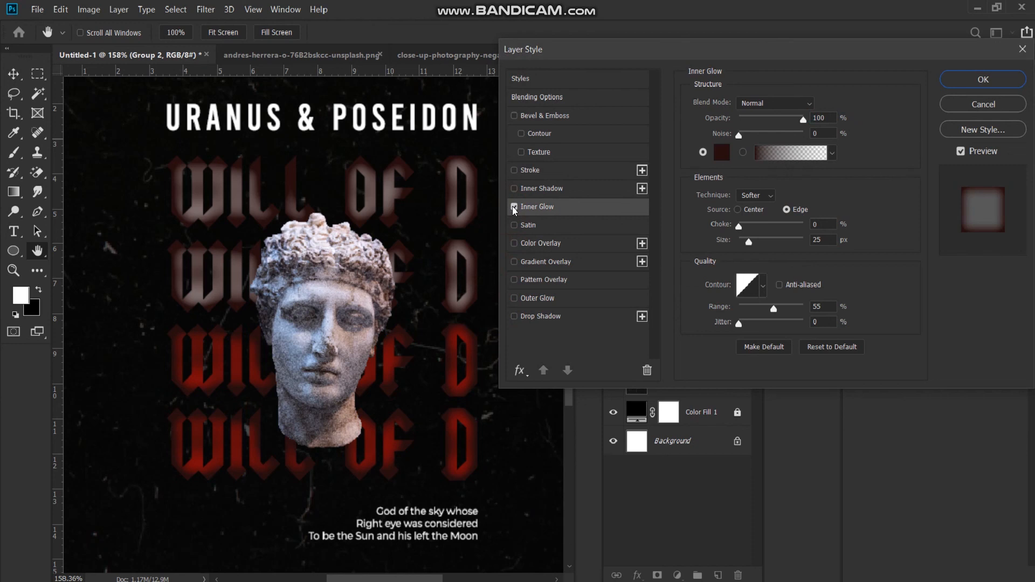
click(514, 207)
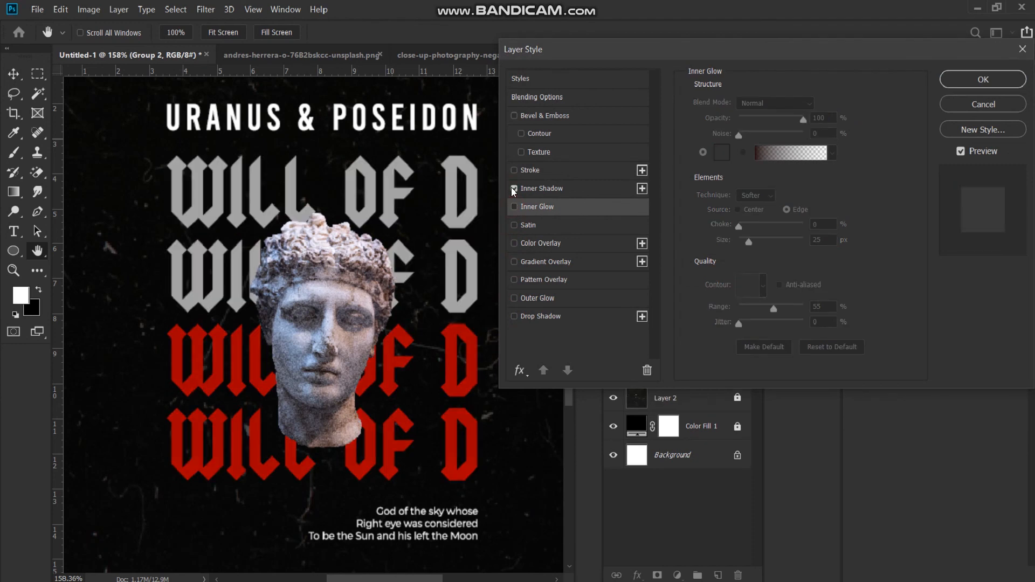
click(514, 189)
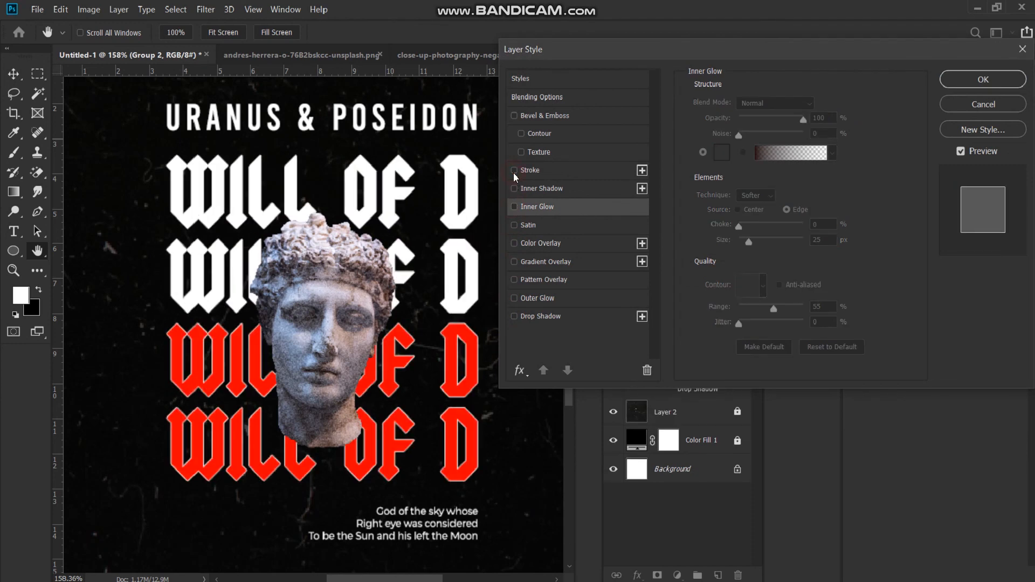
click(521, 152)
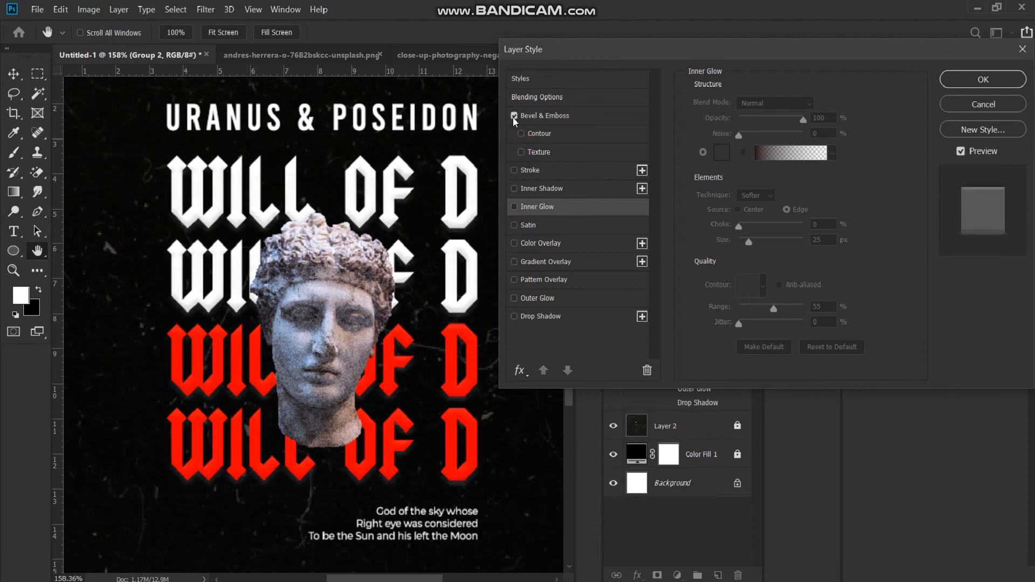
click(981, 103)
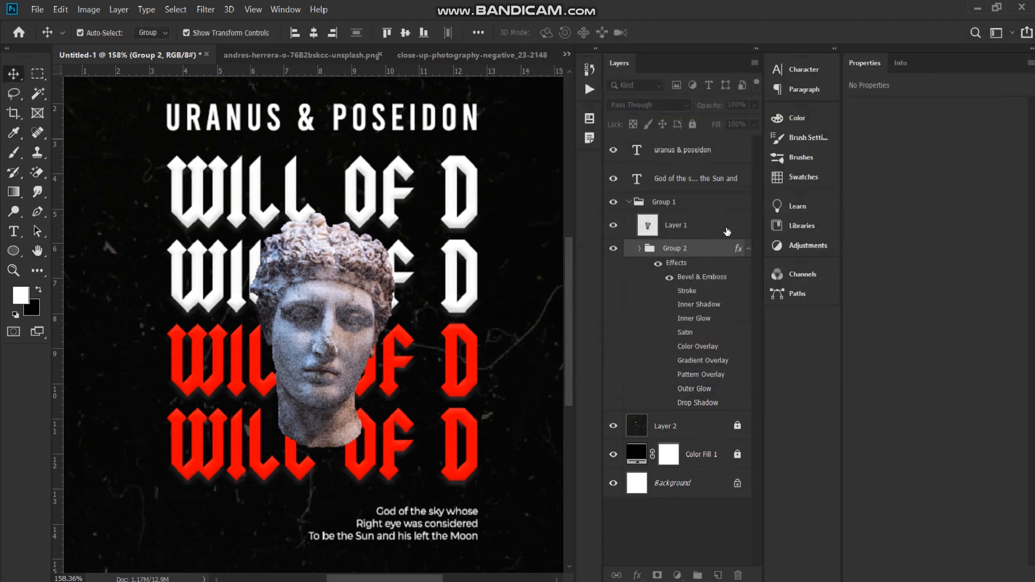
- Lower the opacity of the WILL OF D group to 60%
click(754, 106)
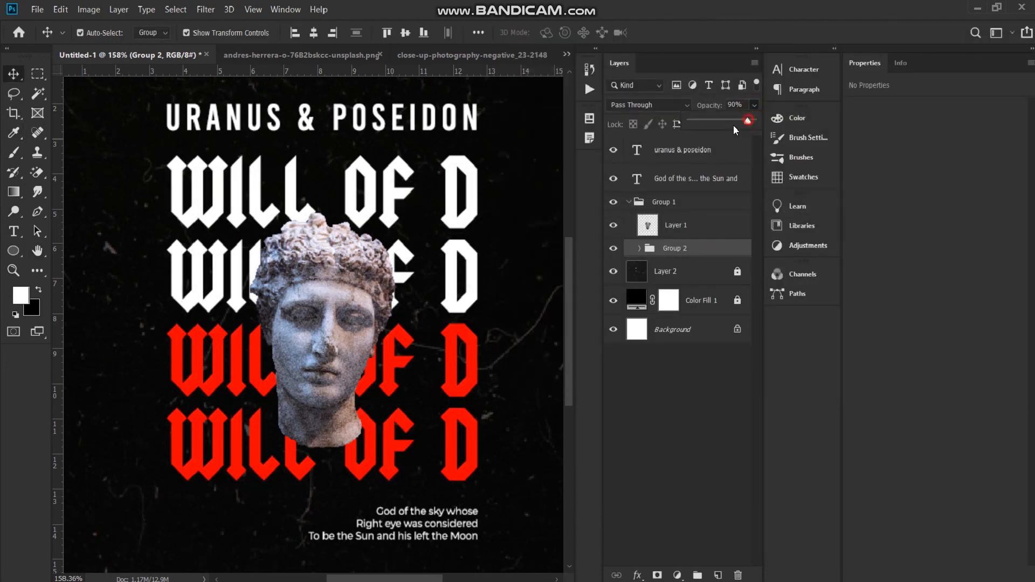
drag(733, 125, 727, 128)
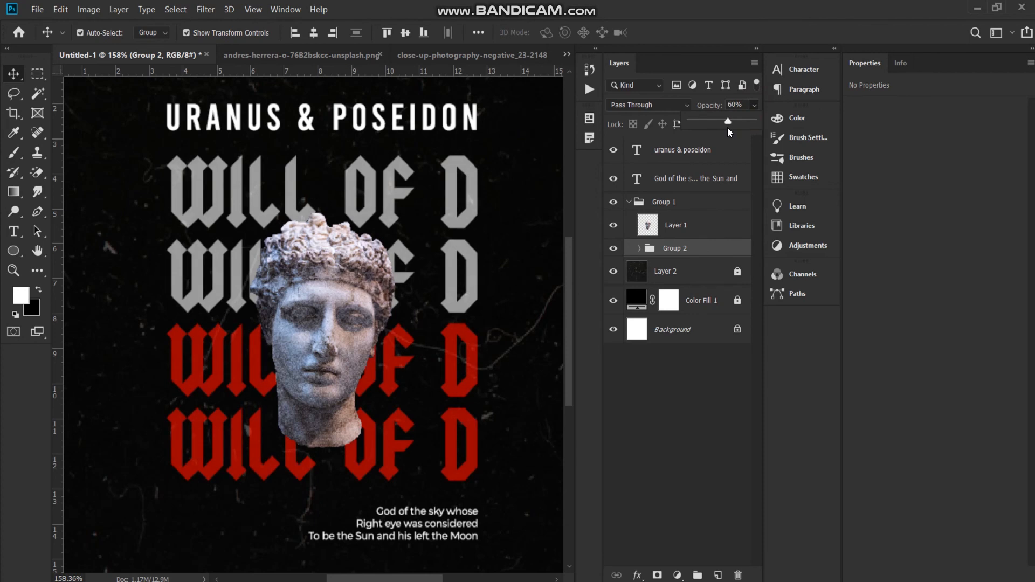
- Apply a Vibrance adjustment to the statue head layer with Vibrance at -100 and Saturation raised strongly
click(672, 233)
click(90, 10)
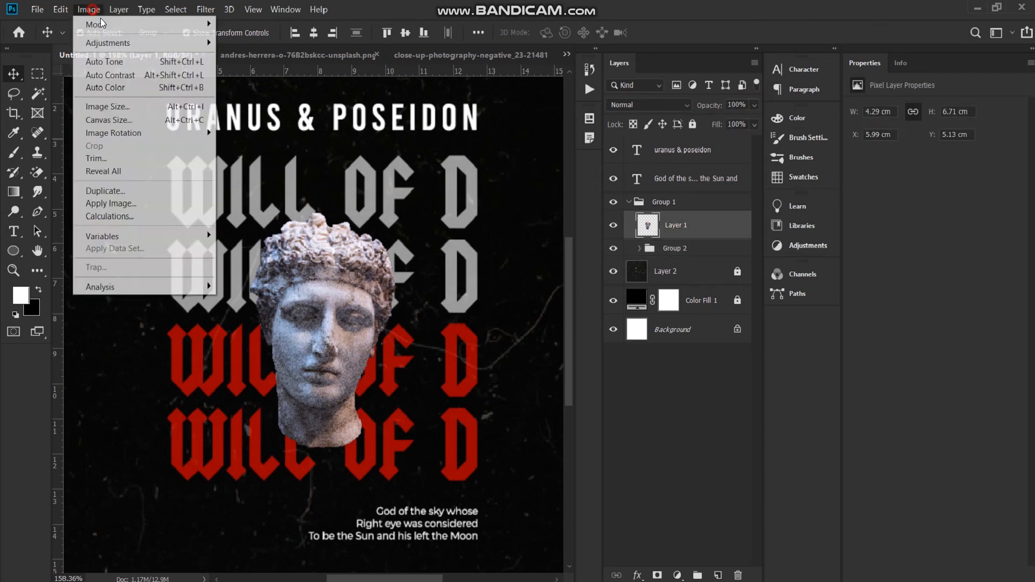
mouse_move(122, 42)
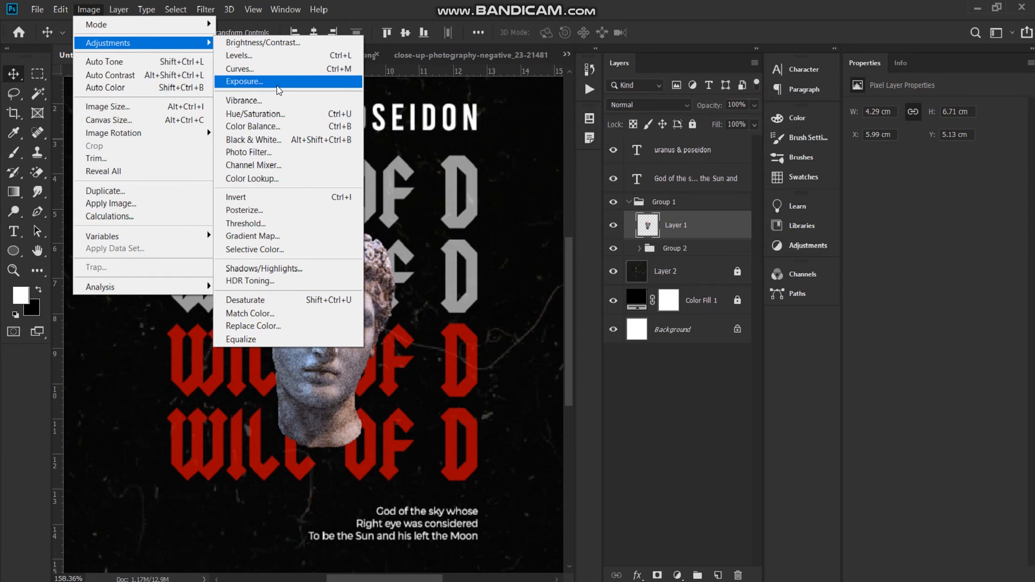
click(279, 100)
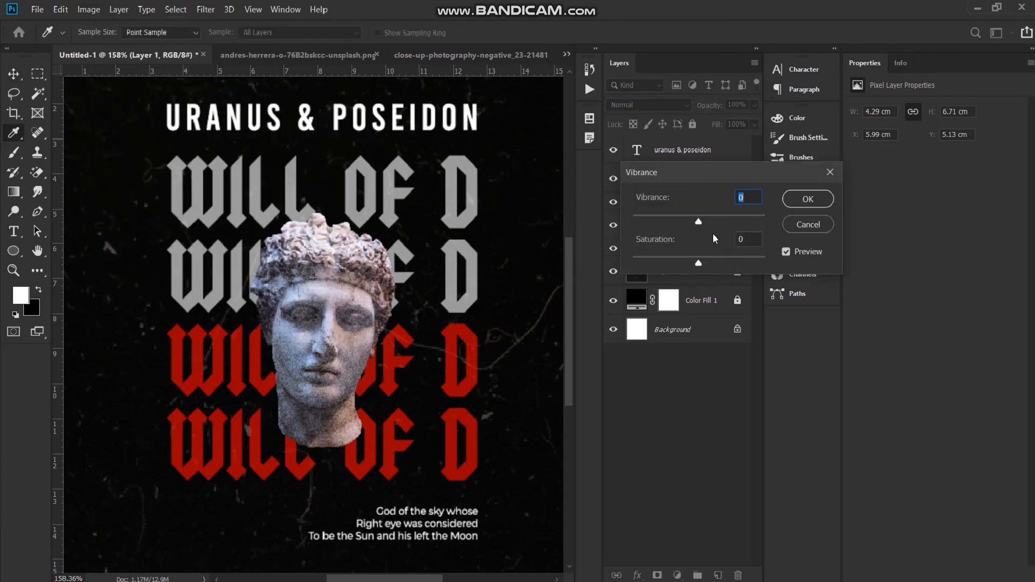
drag(670, 225, 621, 228)
click(697, 261)
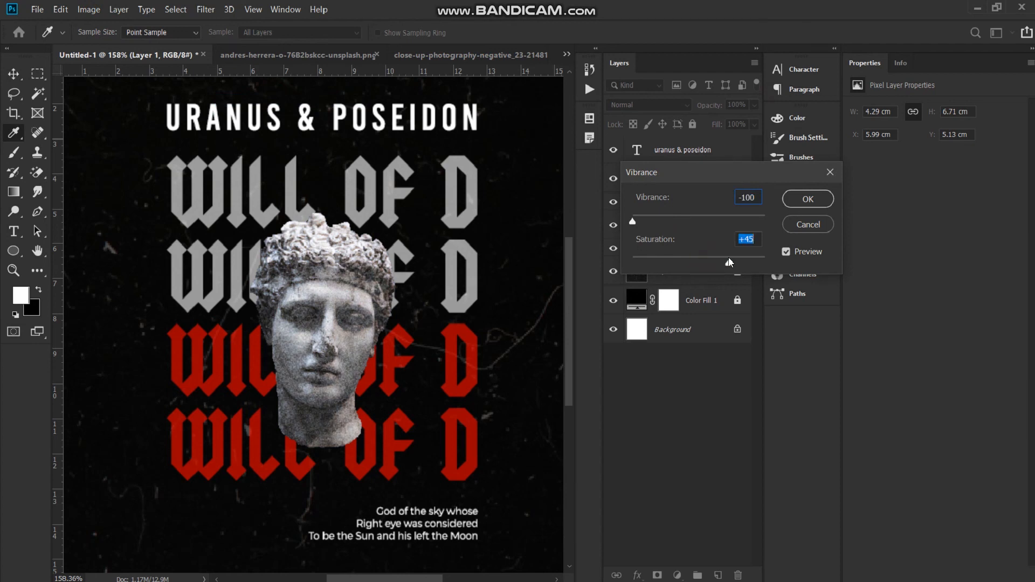
drag(729, 263, 760, 261)
click(820, 200)
- Darken the statue head with a Curves adjustment, placing a point at about input 88, output 62
click(90, 10)
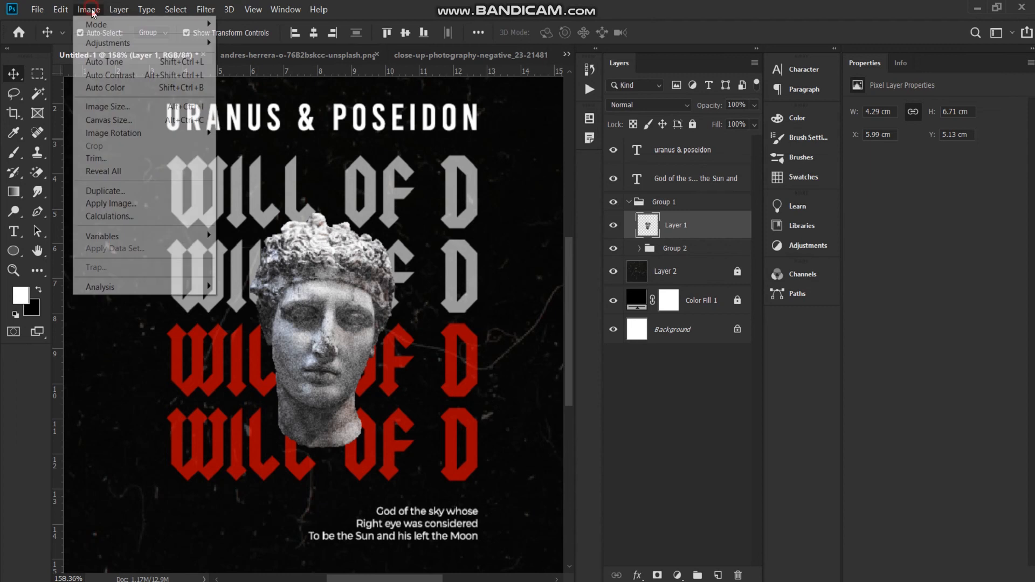
mouse_move(123, 44)
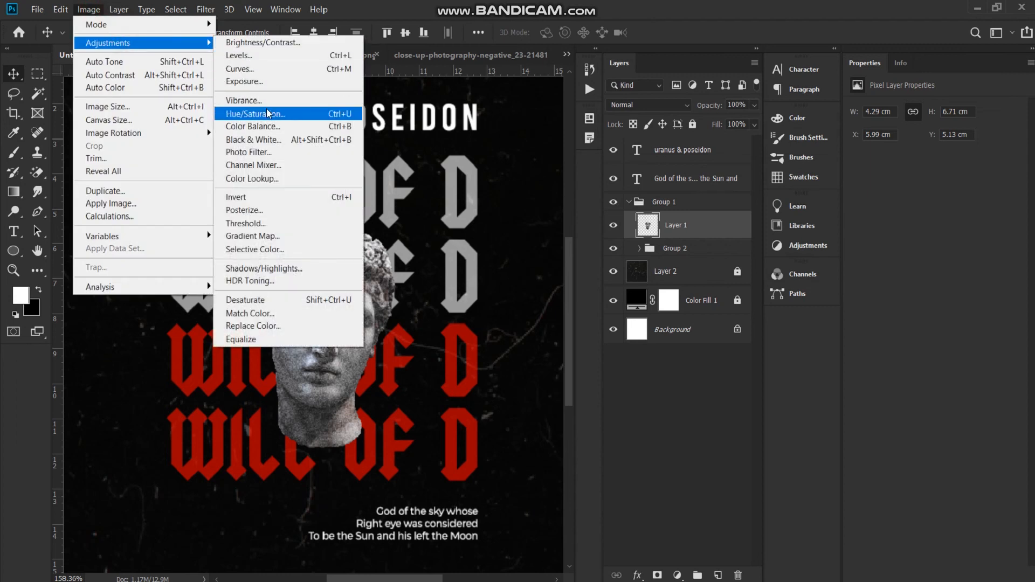
click(250, 68)
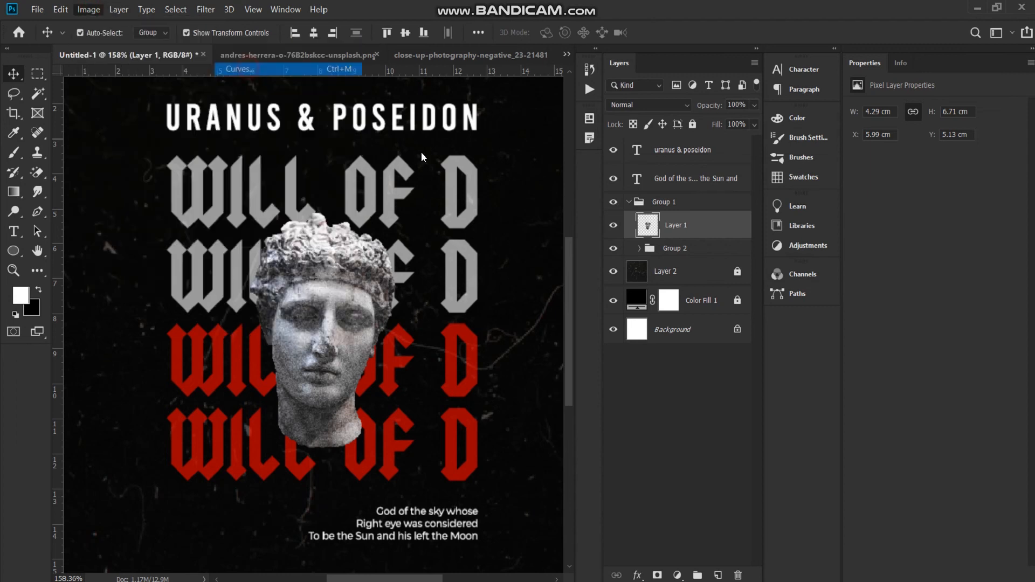
drag(645, 300, 674, 284)
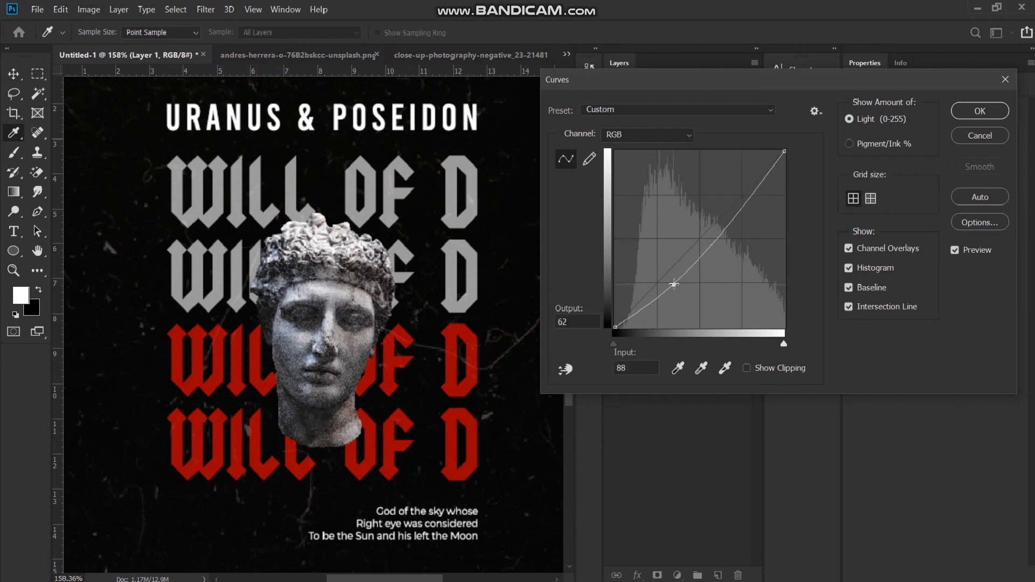
click(980, 111)
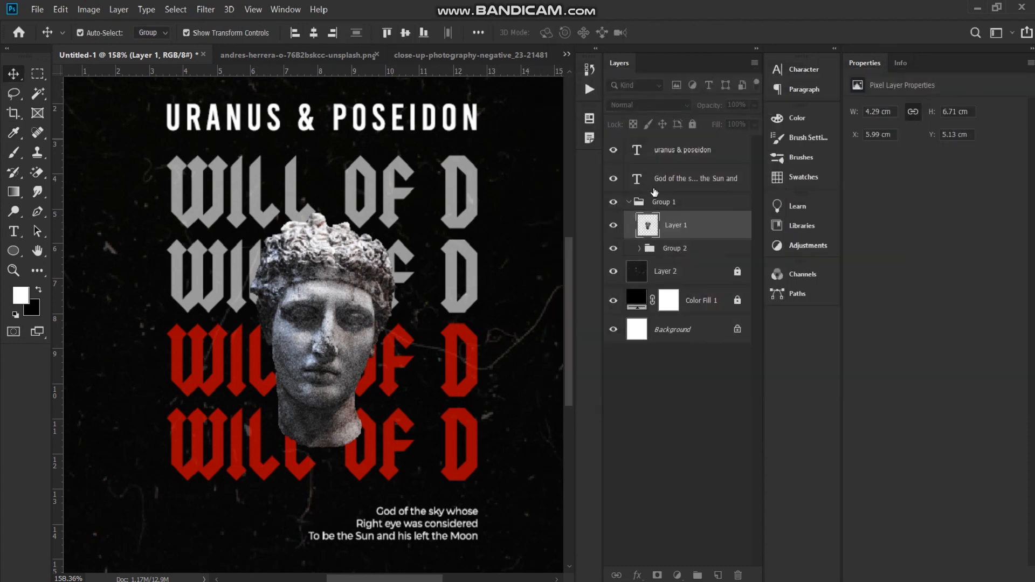
- Raise the opacity of the WILL OF D text group to 100%
click(629, 205)
click(677, 416)
key(ctrl+minus)
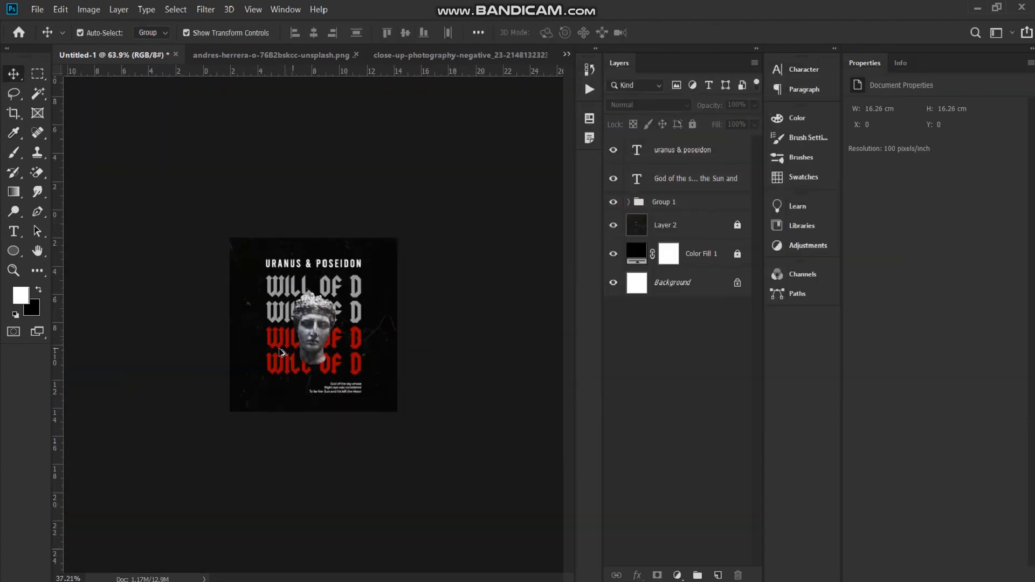
scroll(281, 353, up, 1)
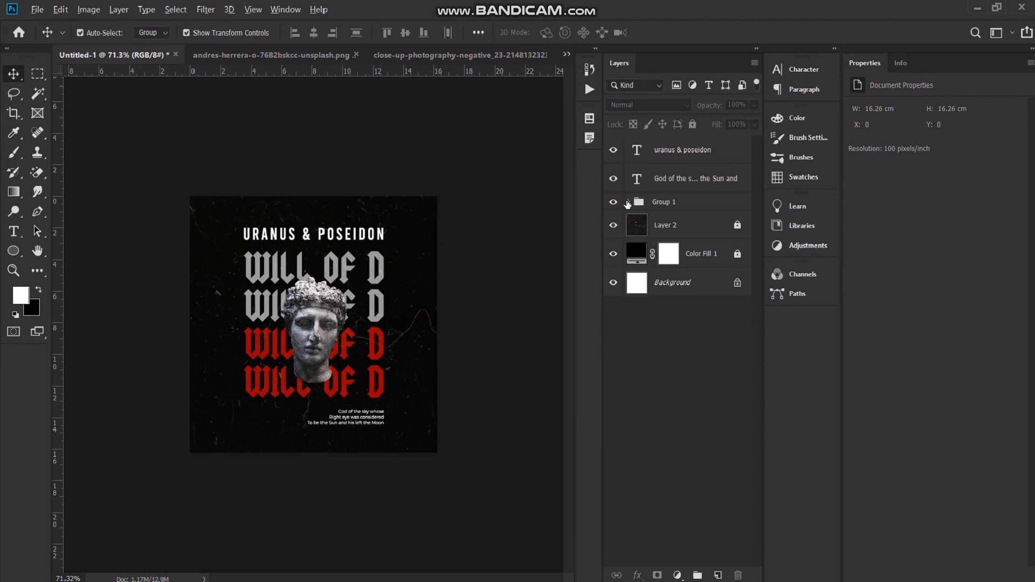
click(629, 203)
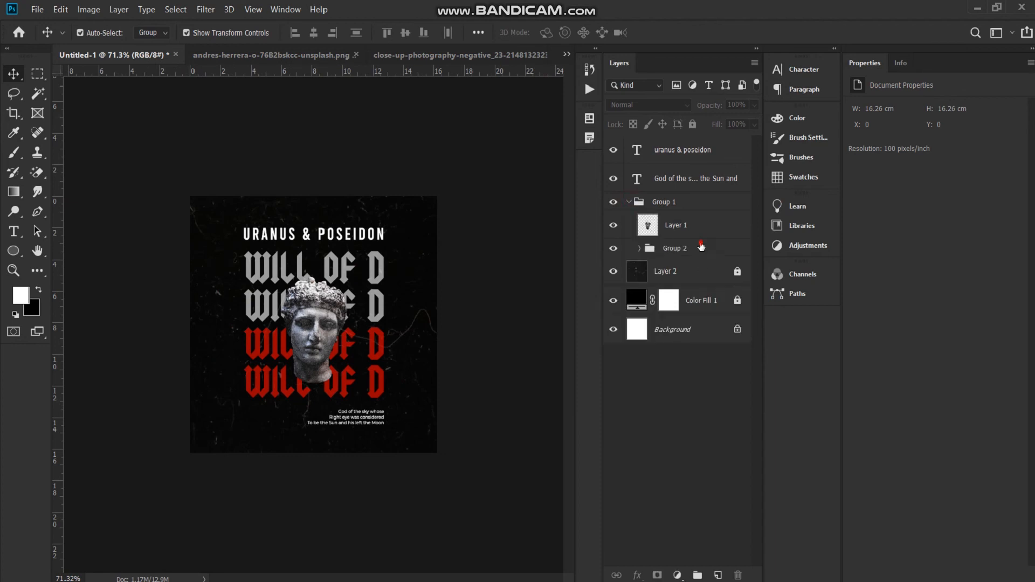
click(696, 225)
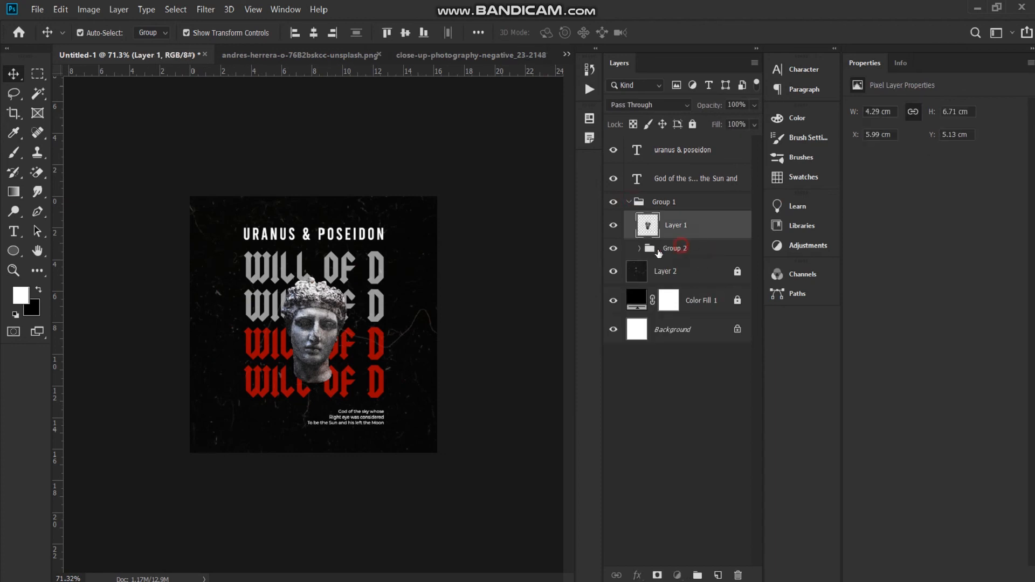
click(680, 250)
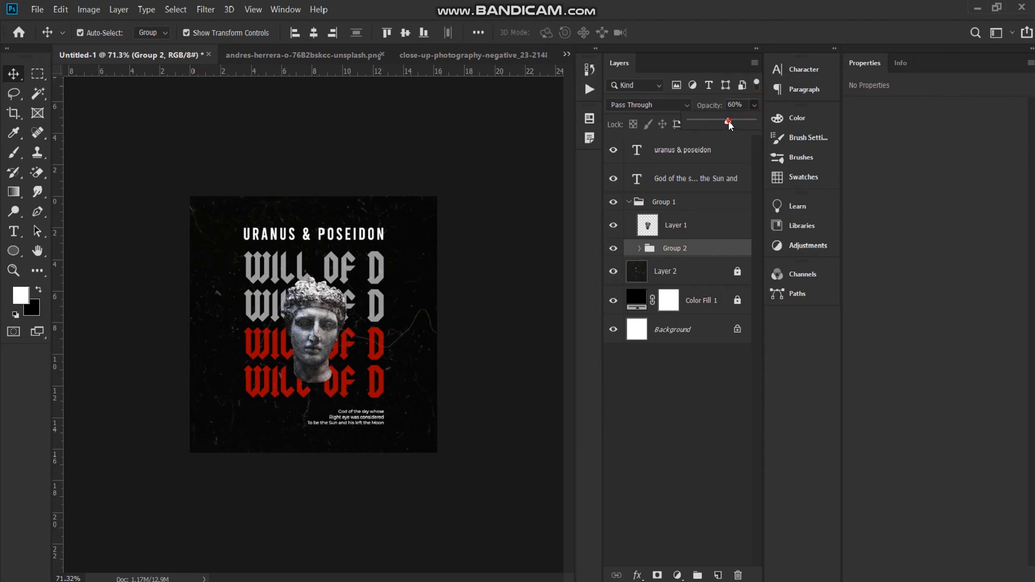
drag(727, 122, 755, 121)
click(117, 149)
key(ctrl+0)
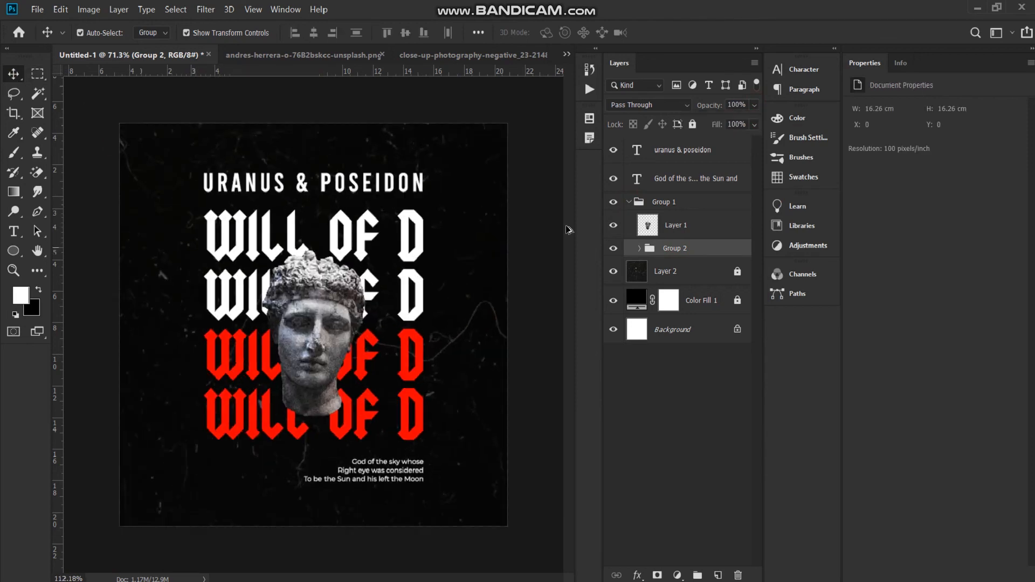
- Unlock the scratched texture layer, duplicate it and place the copy above all other layers
click(630, 203)
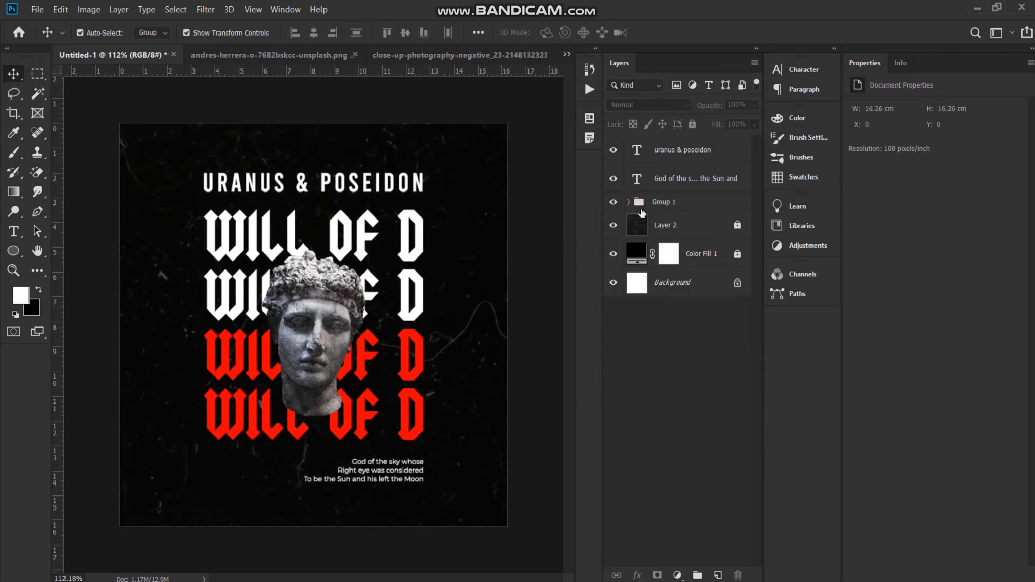
click(709, 231)
click(736, 227)
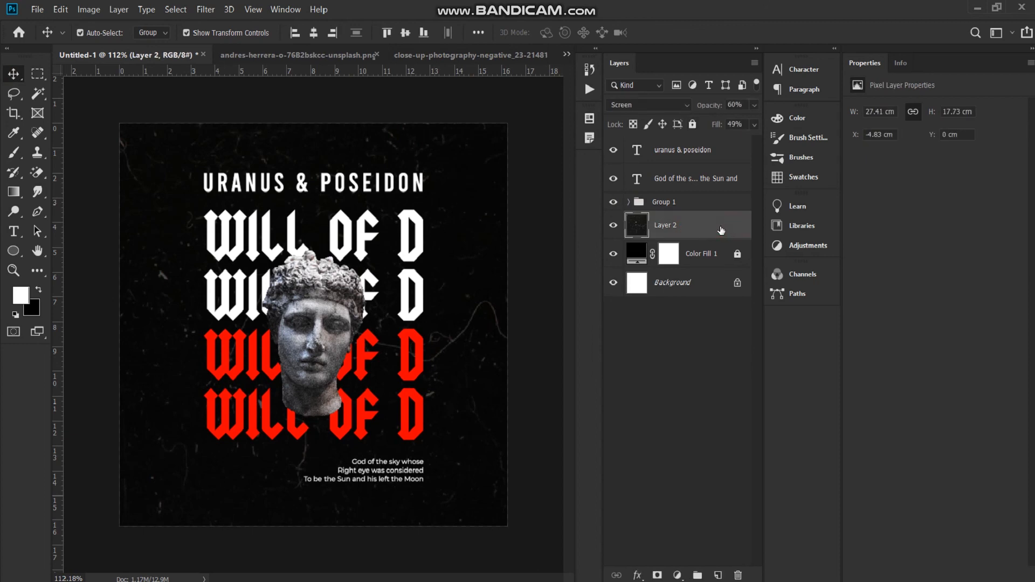
key(ctrl+j)
drag(710, 227, 694, 144)
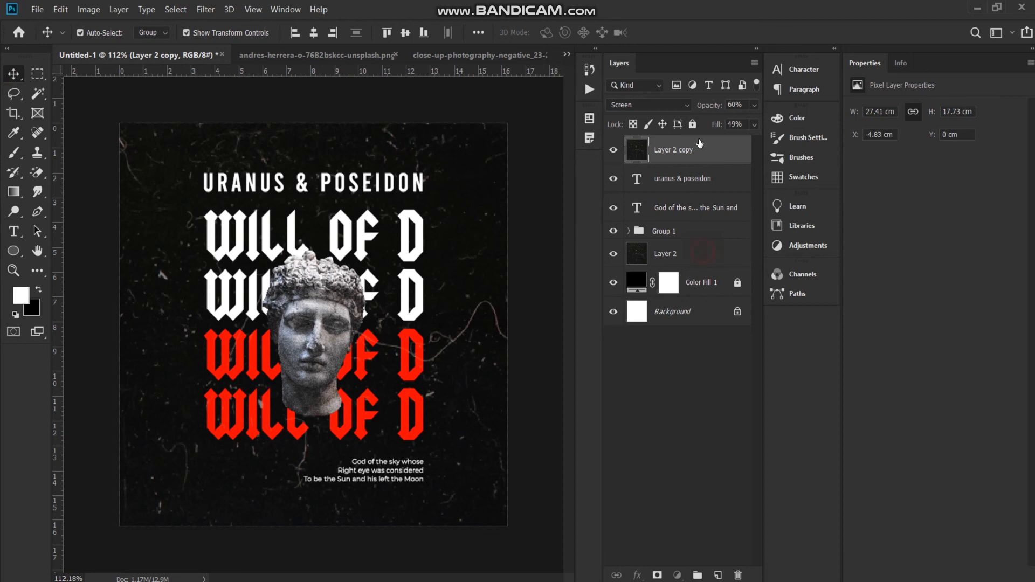
- Lock the original texture layer and shift its copy up and left to about X -6.22 cm, Y -0.89 cm
click(704, 254)
click(692, 124)
click(685, 150)
drag(452, 197, 418, 175)
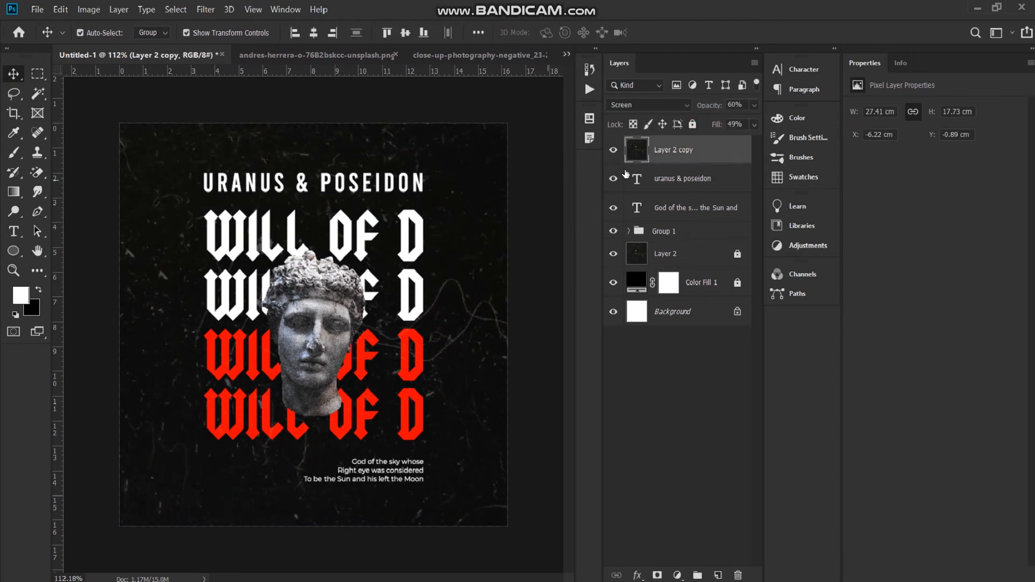
- Set the texture copy's opacity to 40%, shift it right to about X -3.48 cm and lock the layer
click(753, 105)
drag(728, 119, 766, 121)
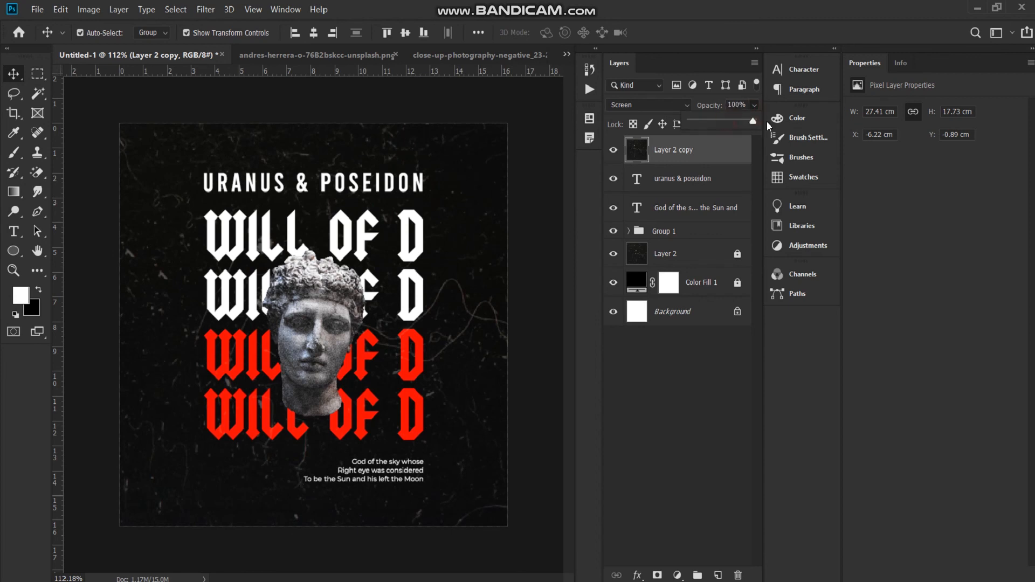
mouse_move(706, 133)
mouse_down()
mouse_move(694, 135)
mouse_move(716, 132)
mouse_up()
drag(531, 241, 518, 272)
click(689, 232)
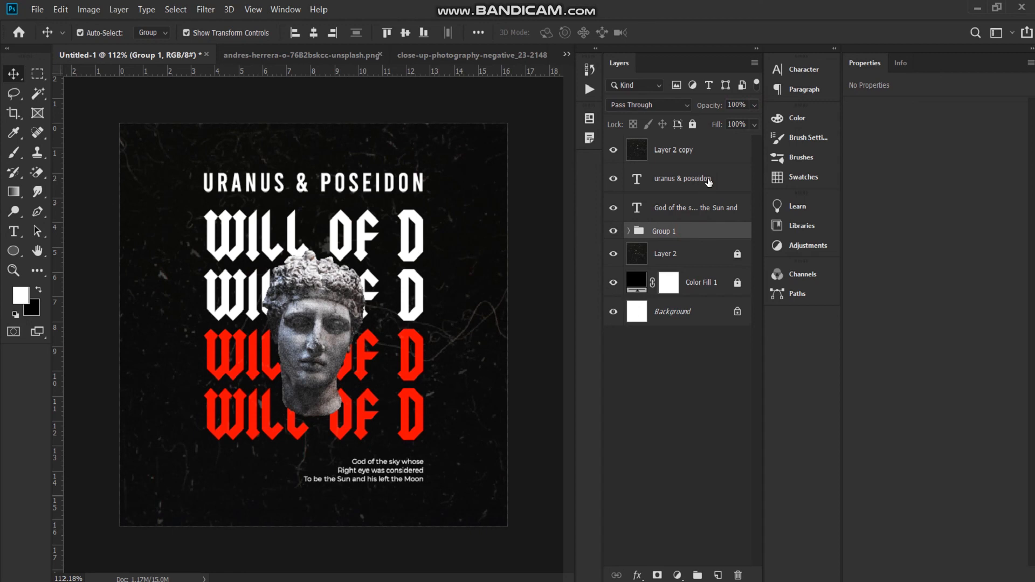
click(709, 155)
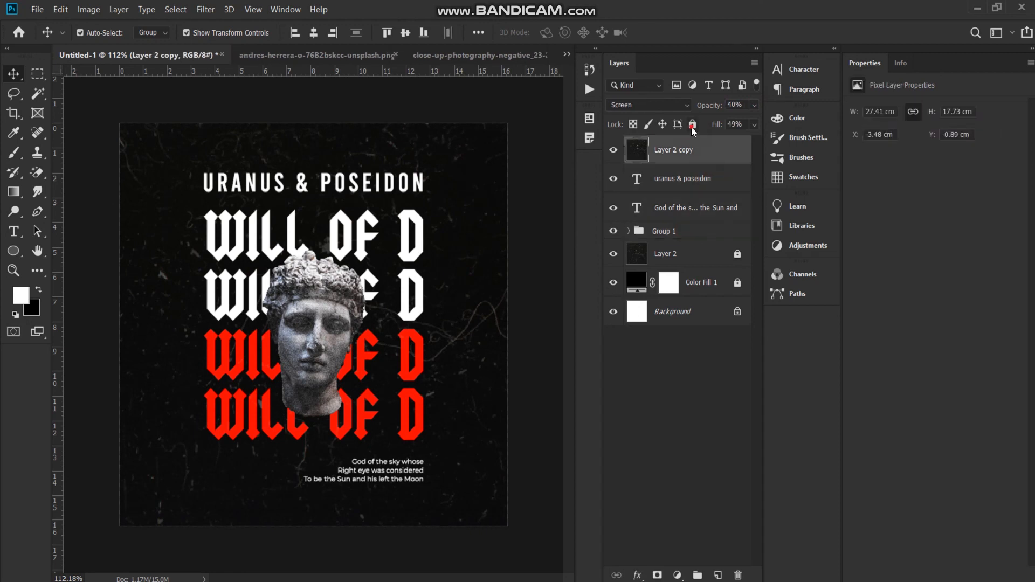
- Group the heading, the caption and Group 1 into one new group
click(699, 178)
shift+click(684, 238)
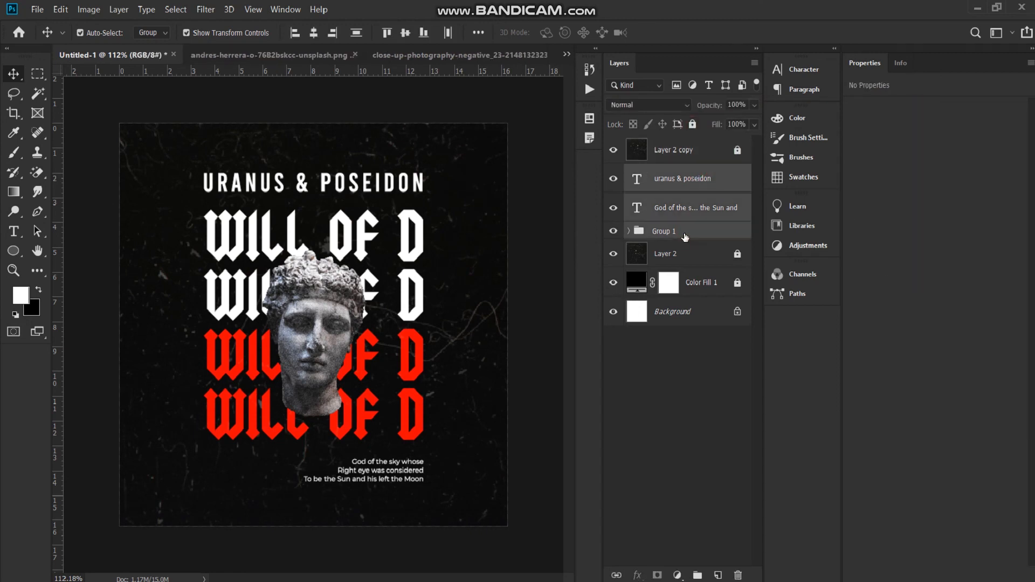
key(ctrl+g)
- Center the new group horizontally on the canvas using the grid lines as a guide, then hide them
drag(385, 297, 376, 299)
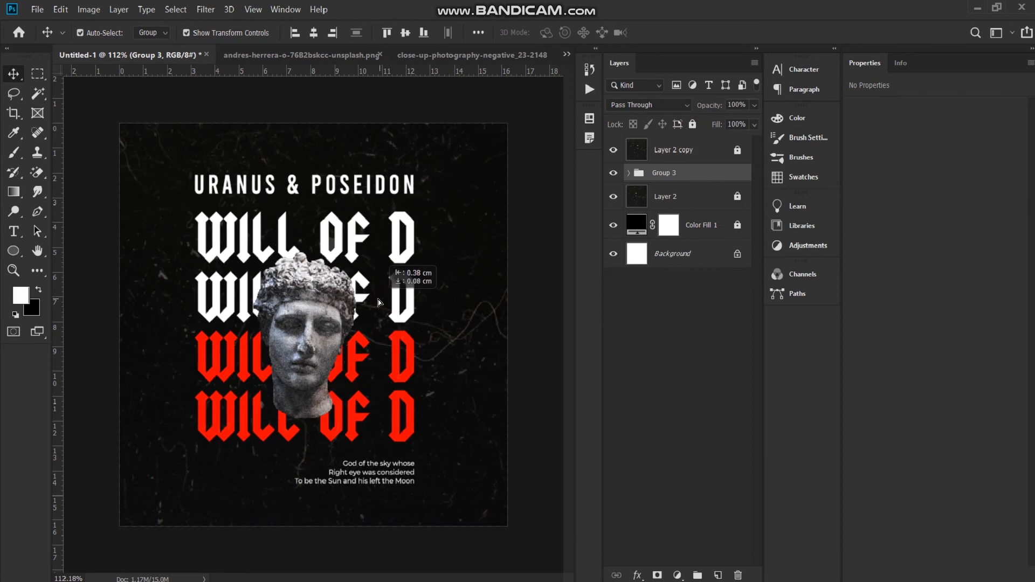
key(ctrl+apostrophe)
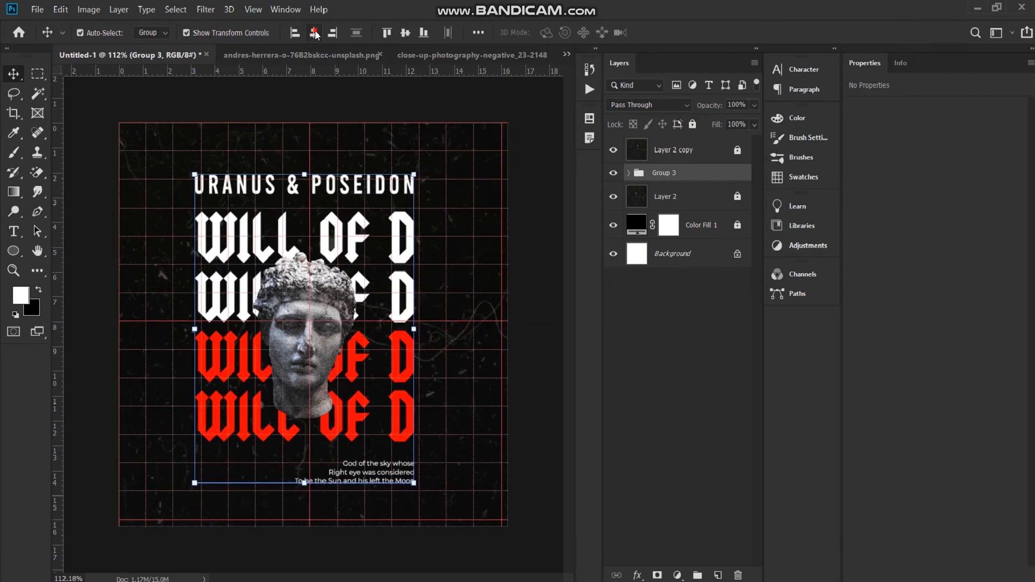
key(ctrl+z)
drag(329, 293, 326, 285)
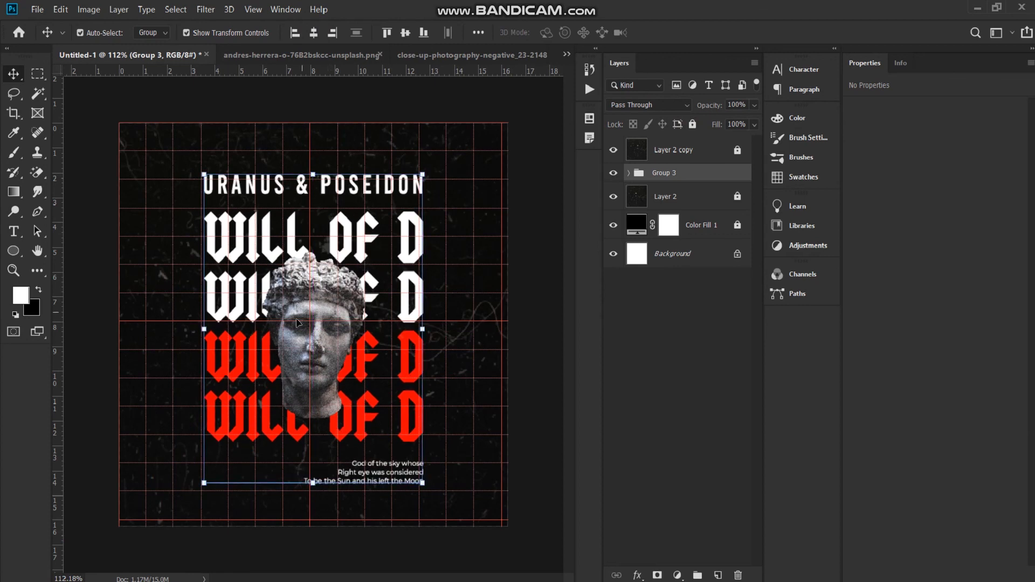
key(ctrl+h)
scroll(227, 334, down, 6)
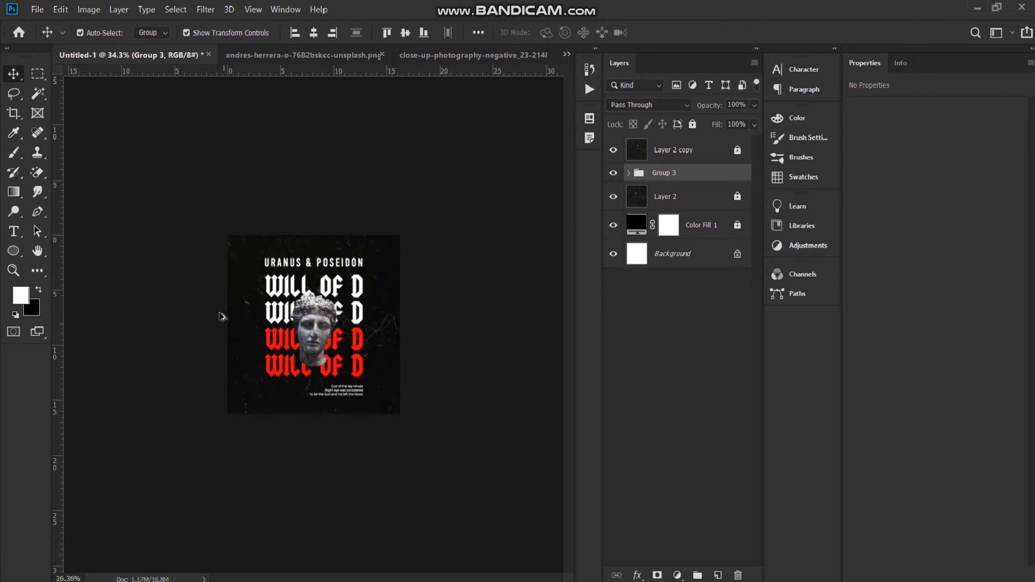
scroll(210, 358, up, 6)
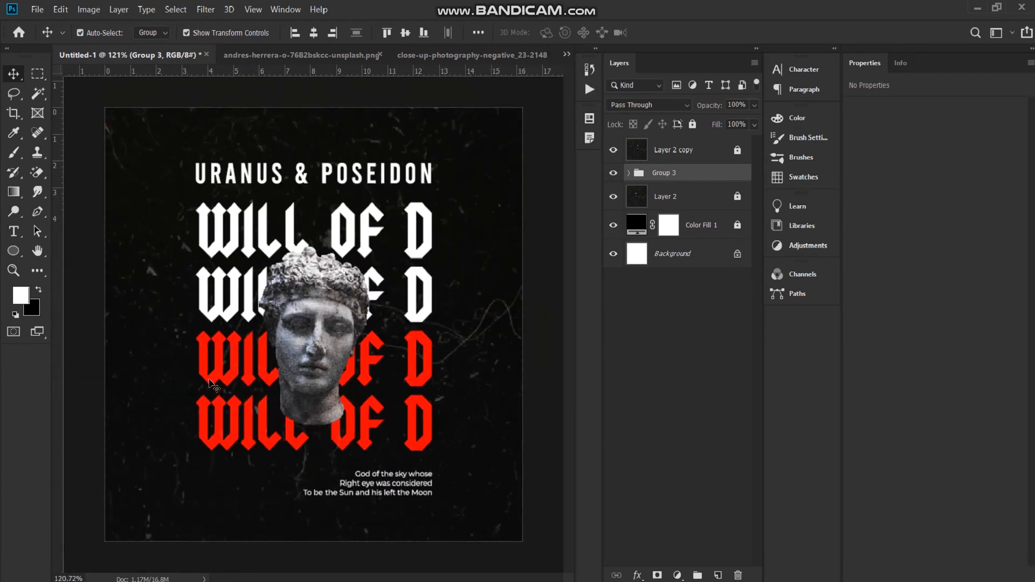
scroll(212, 385, down, 1)
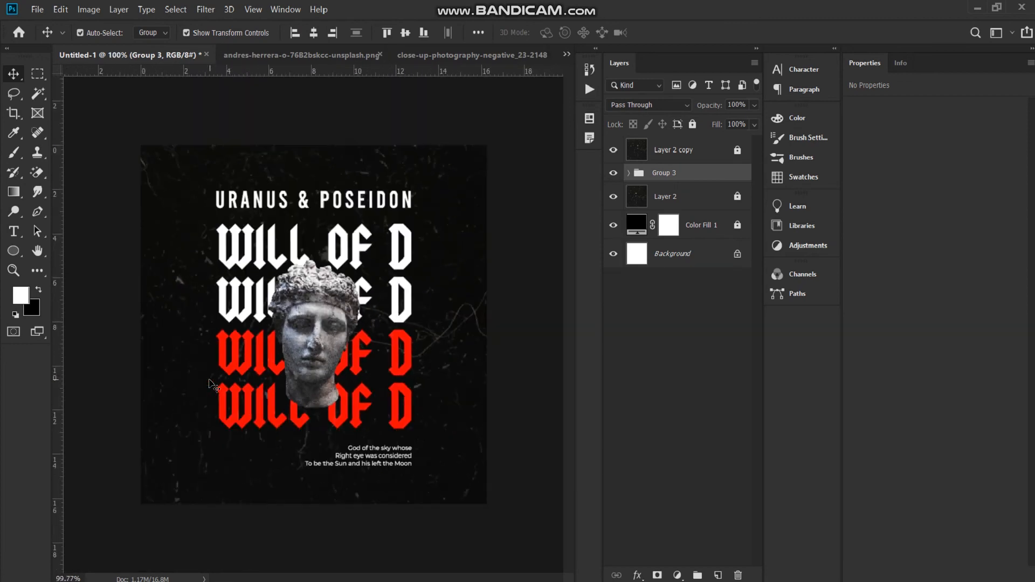